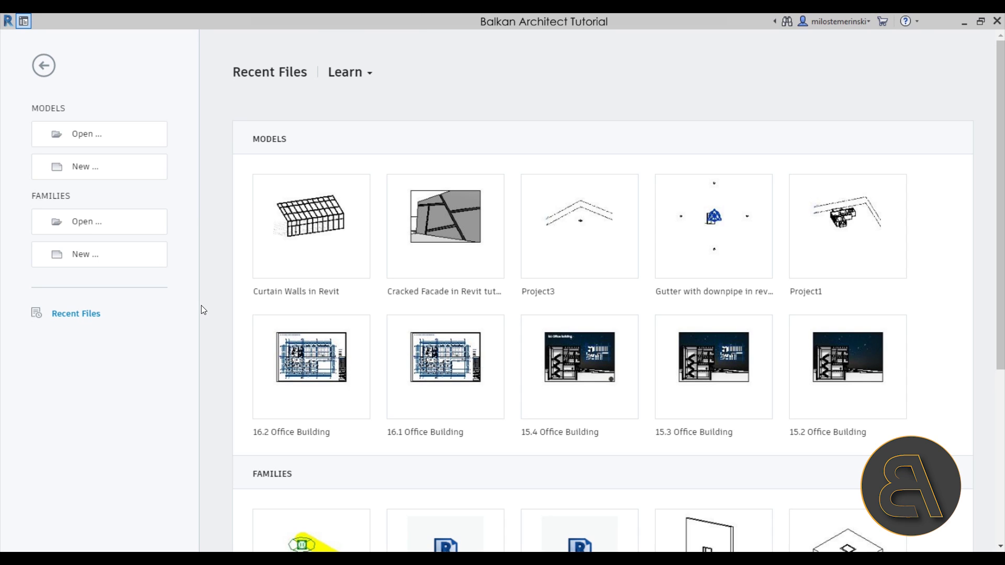
Create a new project from the Balkan Architect Template - Metric.
{"action": "left_click", "coordinate": [90, 169]}
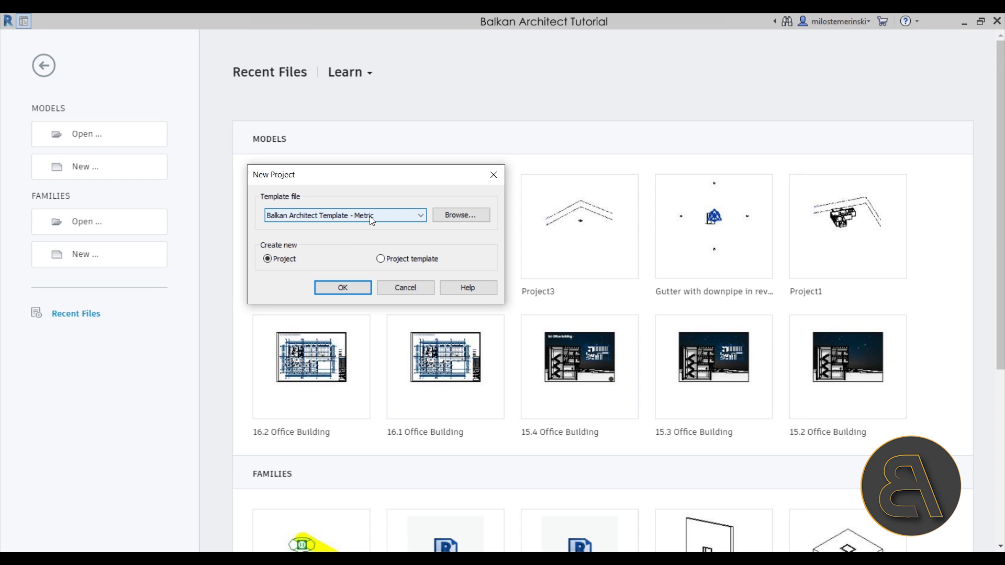
{"action": "left_click", "coordinate": [344, 289]}
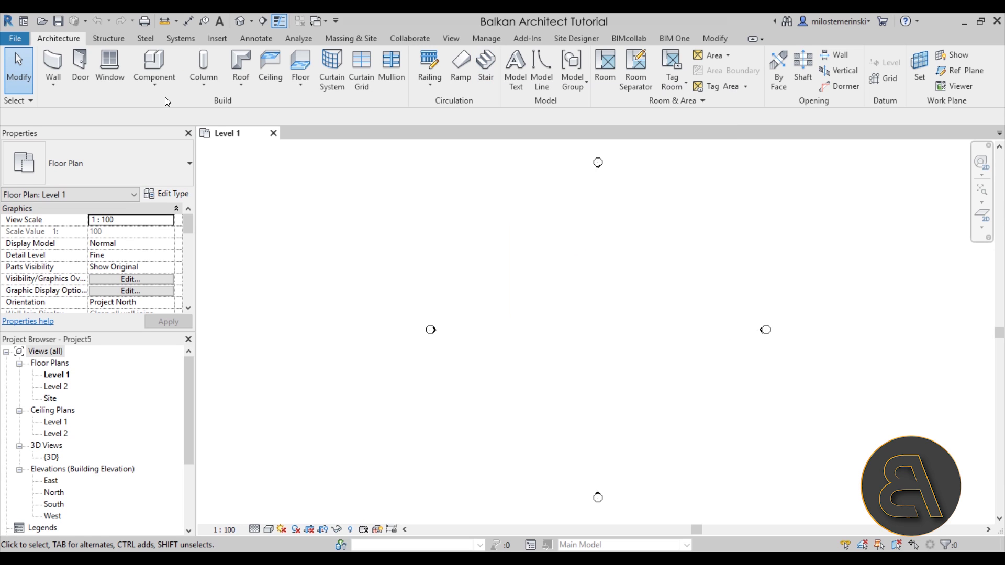
{"action": "left_click", "coordinate": [154, 85]}
{"action": "left_click", "coordinate": [412, 234]}
{"action": "middle_click_drag", "start_coordinate": [448, 267], "coordinate": [361, 263]}
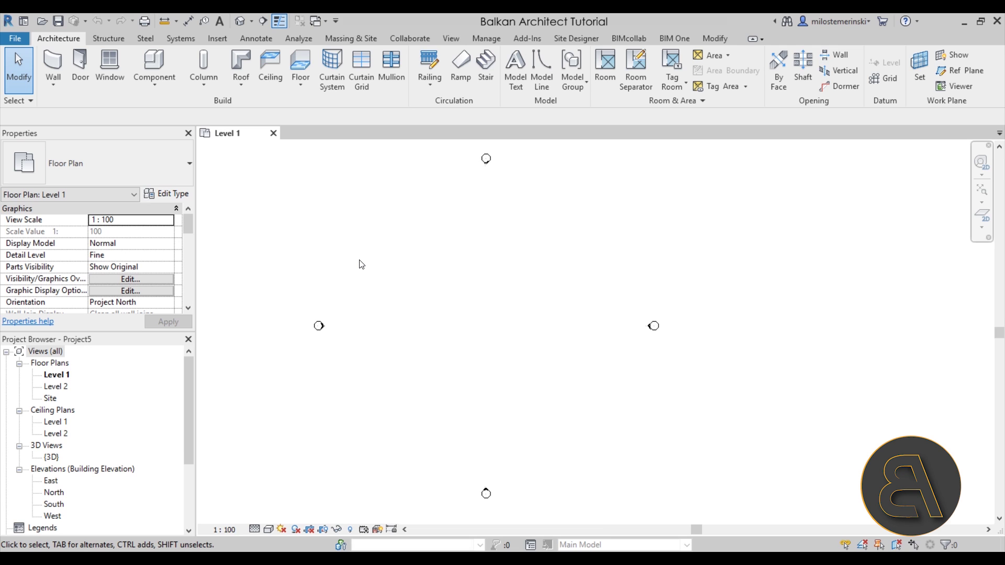
Set the elevation of Level 2 to 0.85 m in the South elevation view.
{"action": "double_click", "coordinate": [54, 504]}
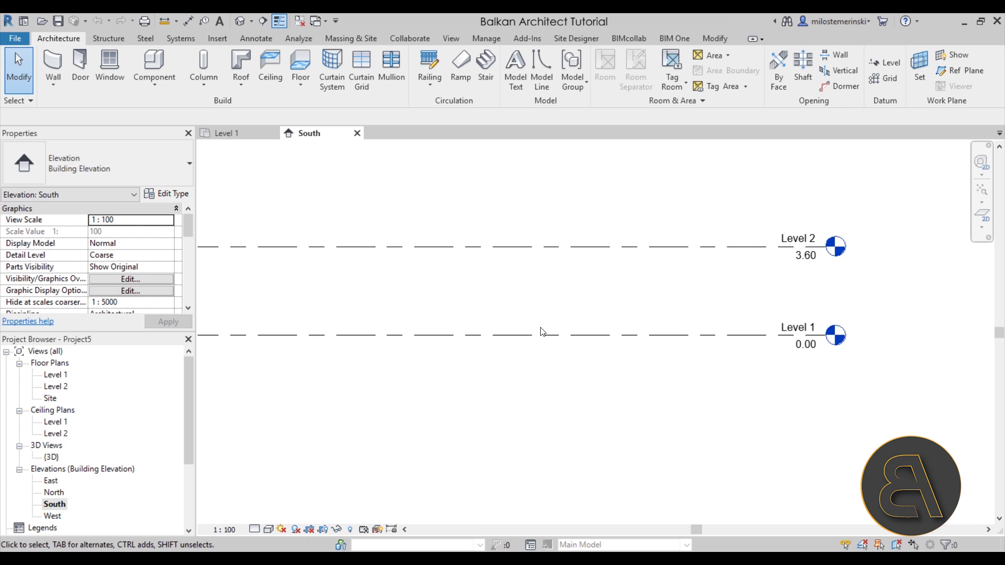
{"action": "left_click", "coordinate": [806, 254]}
{"action": "left_click", "coordinate": [805, 256]}
{"action": "type", "text": "0.85"}
{"action": "key", "text": "Return"}
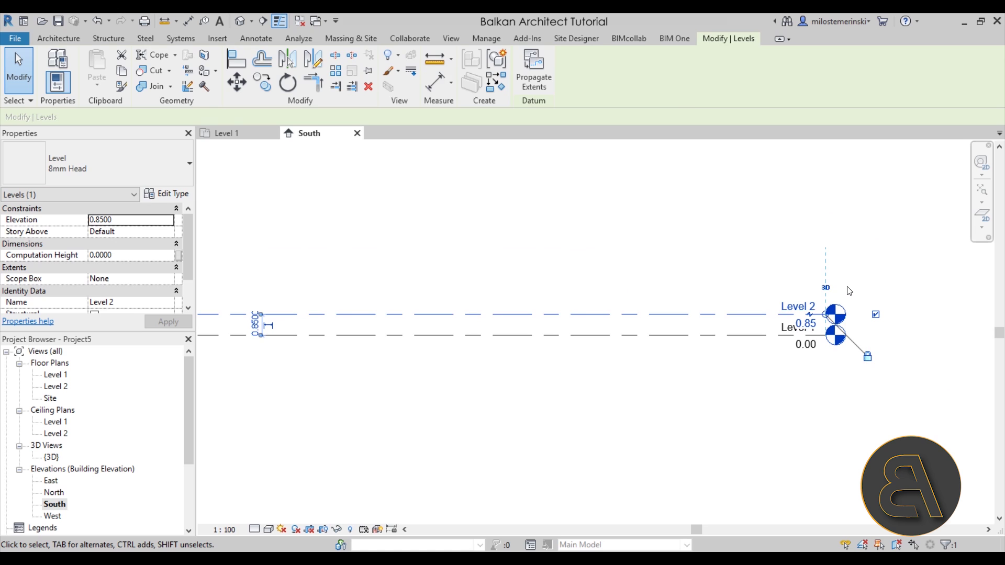
{"action": "left_click", "coordinate": [689, 406]}
{"action": "middle_click_drag", "start_coordinate": [387, 281], "coordinate": [440, 283]}
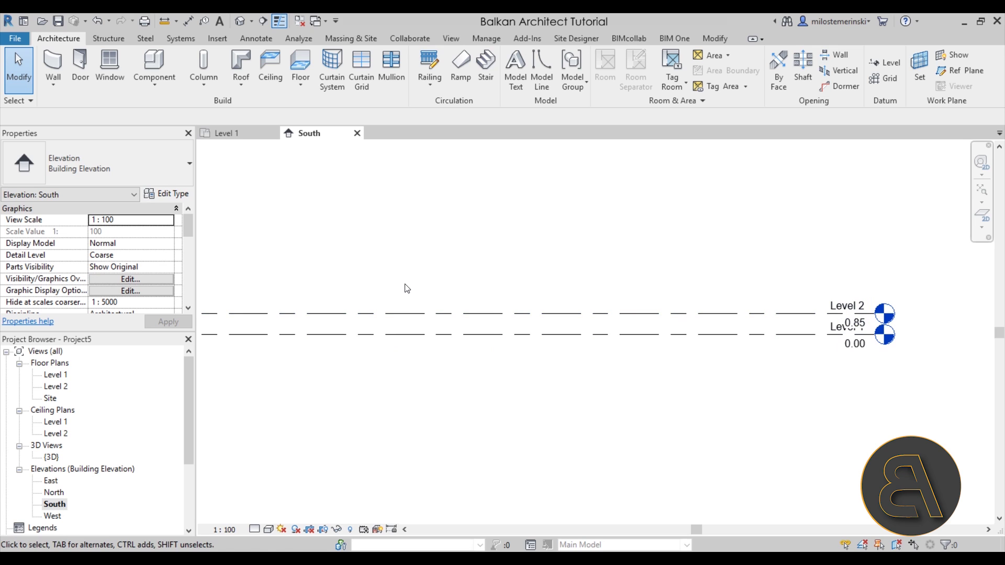
{"action": "middle_click_drag", "start_coordinate": [407, 288], "coordinate": [418, 295]}
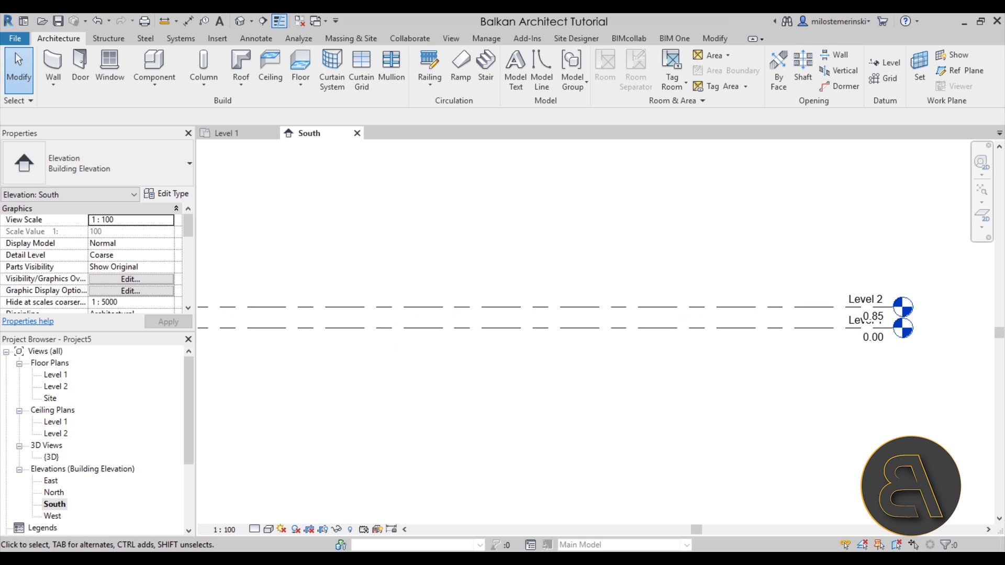
Draw a straight horizontal five-riser stair run, 1.2 m wide, from Level 1 to Level 2 in the Level 1 floor plan.
{"action": "double_click", "coordinate": [57, 376]}
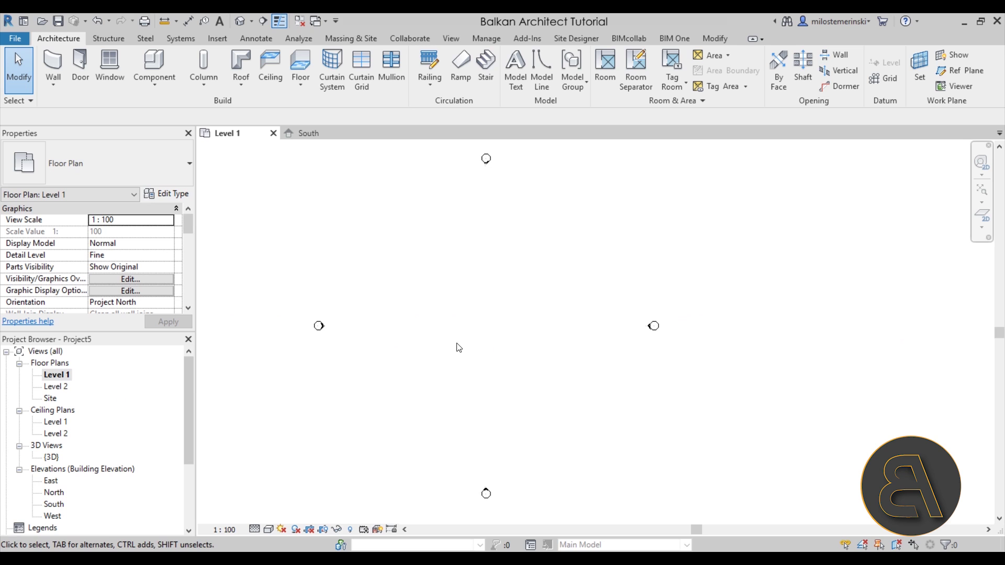
{"action": "left_click", "coordinate": [141, 76]}
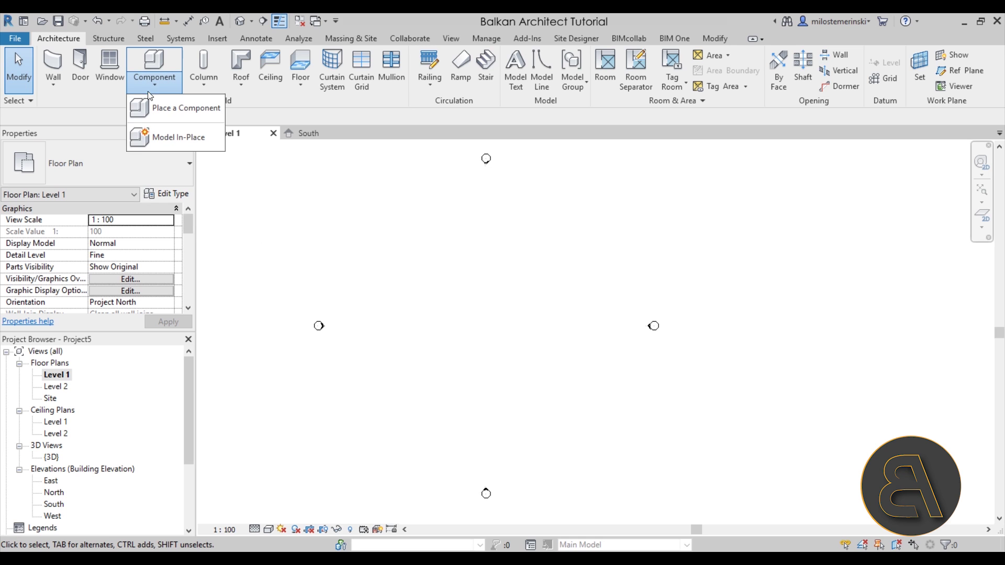
{"action": "left_click", "coordinate": [485, 80]}
{"action": "middle_click_drag", "start_coordinate": [489, 339], "coordinate": [486, 328]}
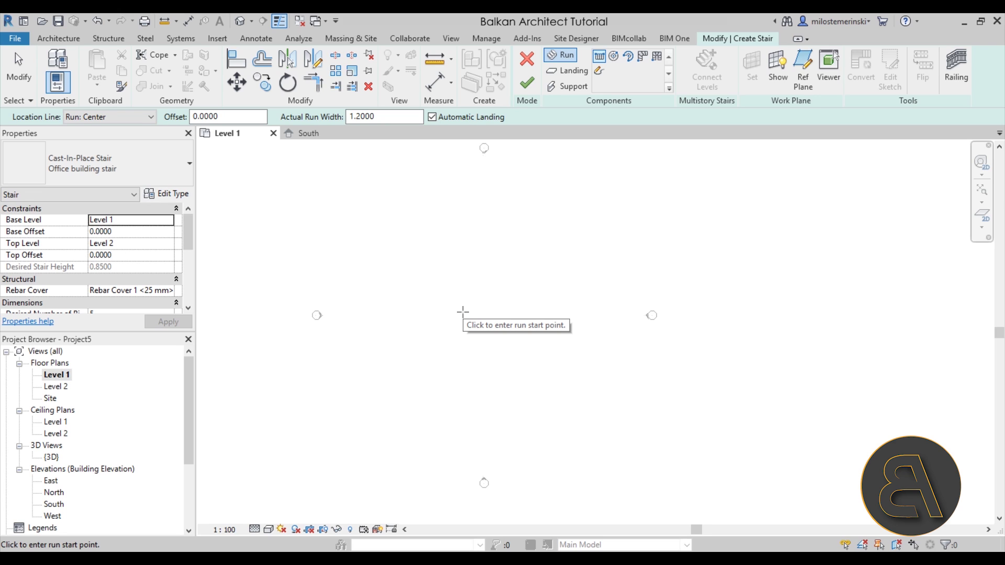
{"action": "scroll", "coordinate": [460, 314], "scroll_direction": "up", "scroll_amount": 2}
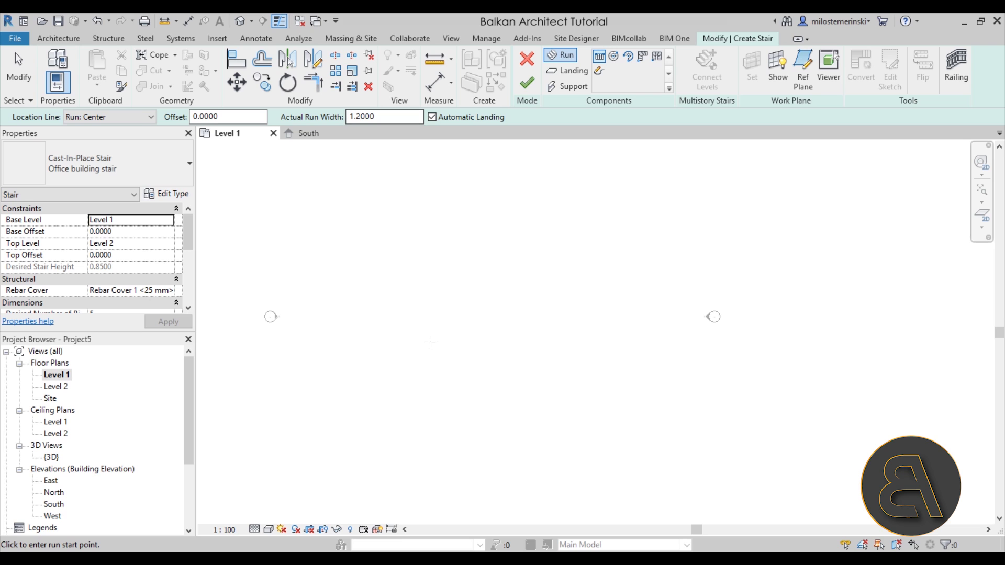
{"action": "left_click", "coordinate": [424, 306]}
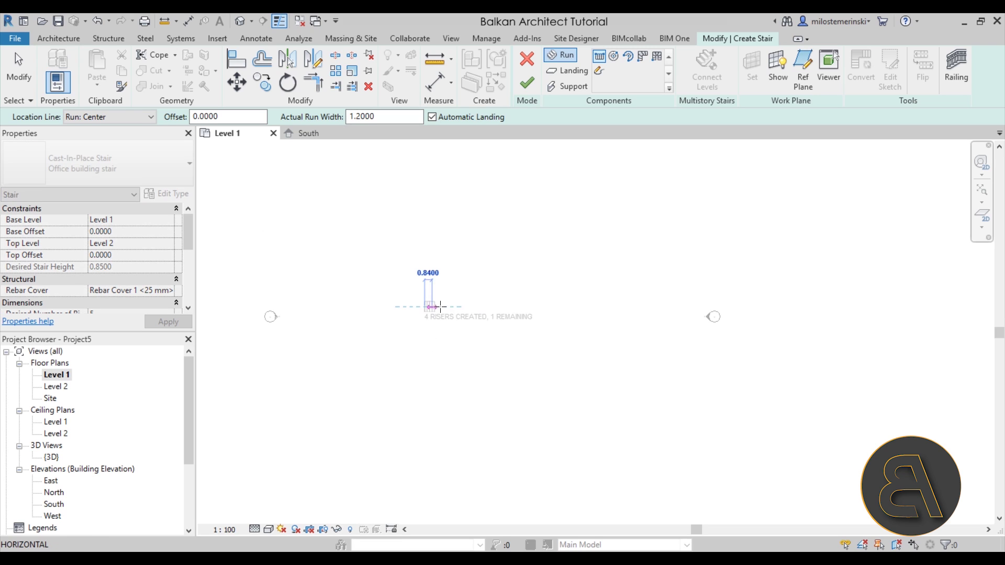
{"action": "key", "text": "Escape"}
{"action": "key", "text": "Escape"}
{"action": "scroll", "coordinate": [403, 312], "scroll_direction": "up", "scroll_amount": 2}
{"action": "scroll", "coordinate": [446, 307], "scroll_direction": "up", "scroll_amount": 2}
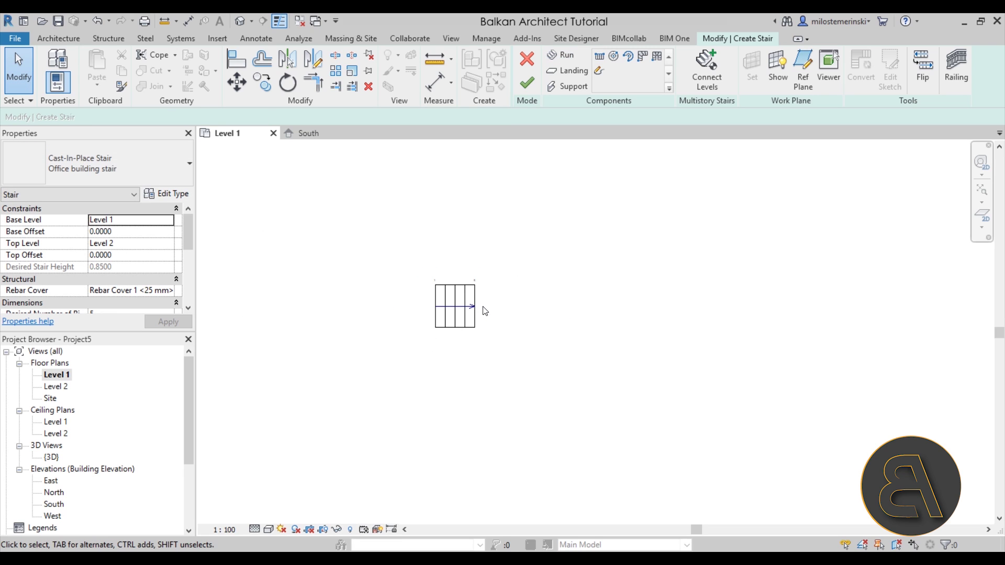
Set the stair's railing type to None and finish the stair.
{"action": "left_click", "coordinate": [947, 70]}
{"action": "left_click", "coordinate": [223, 302]}
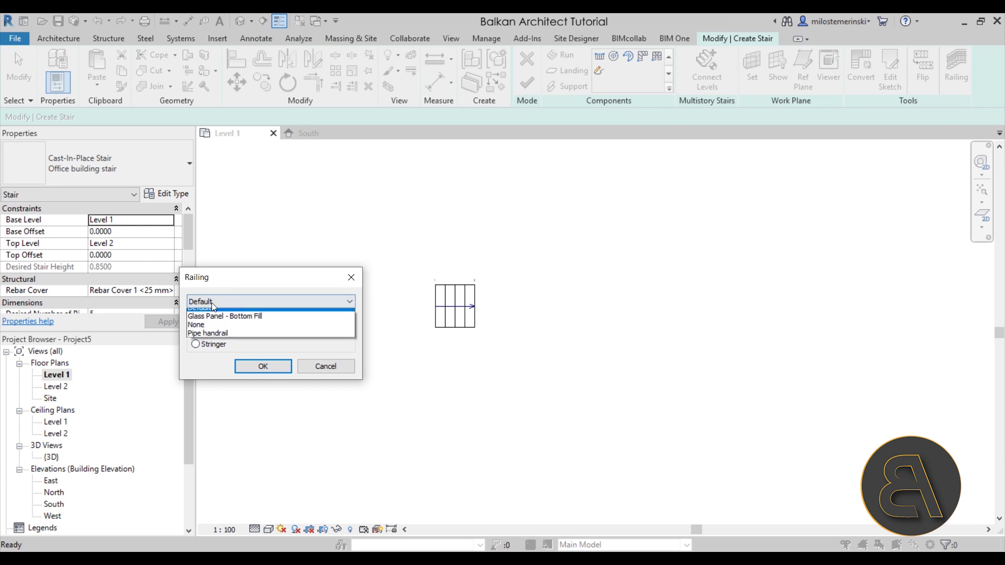
{"action": "left_click", "coordinate": [192, 373]}
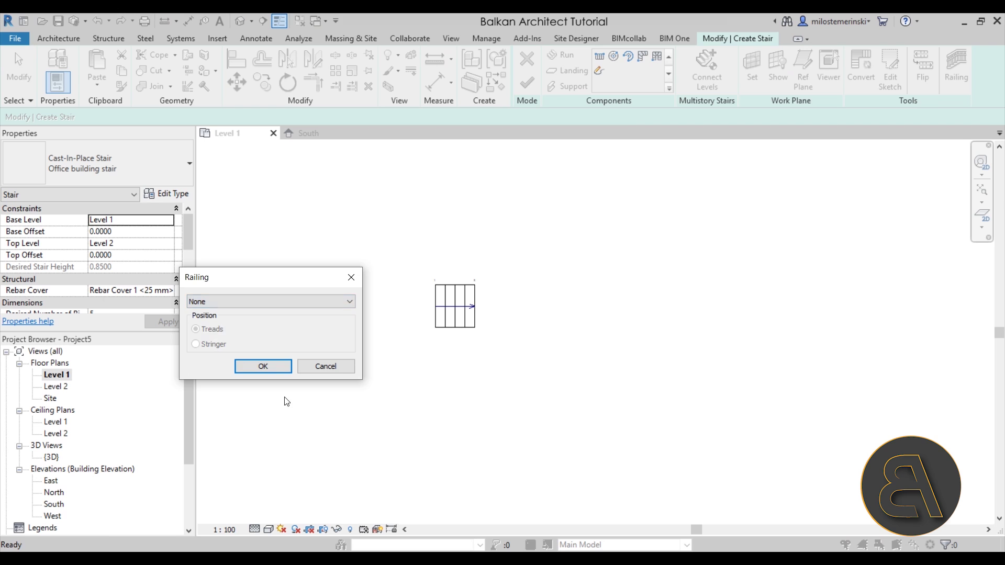
{"action": "left_click", "coordinate": [262, 366]}
{"action": "left_click", "coordinate": [526, 83]}
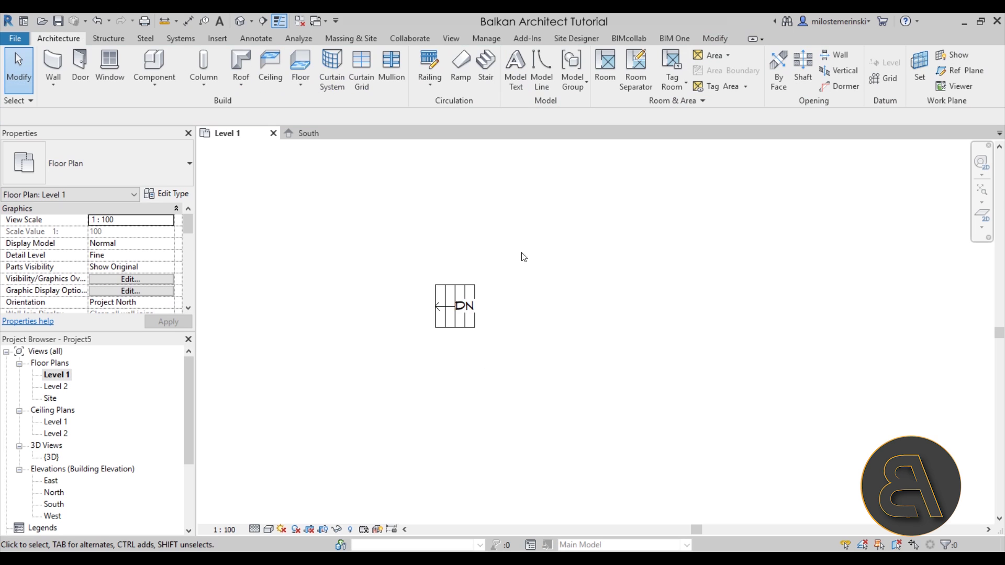
Delete the stair path annotation with the DN label from the stair in the Level 1 plan.
{"action": "scroll", "coordinate": [487, 308], "scroll_direction": "up", "scroll_amount": 3}
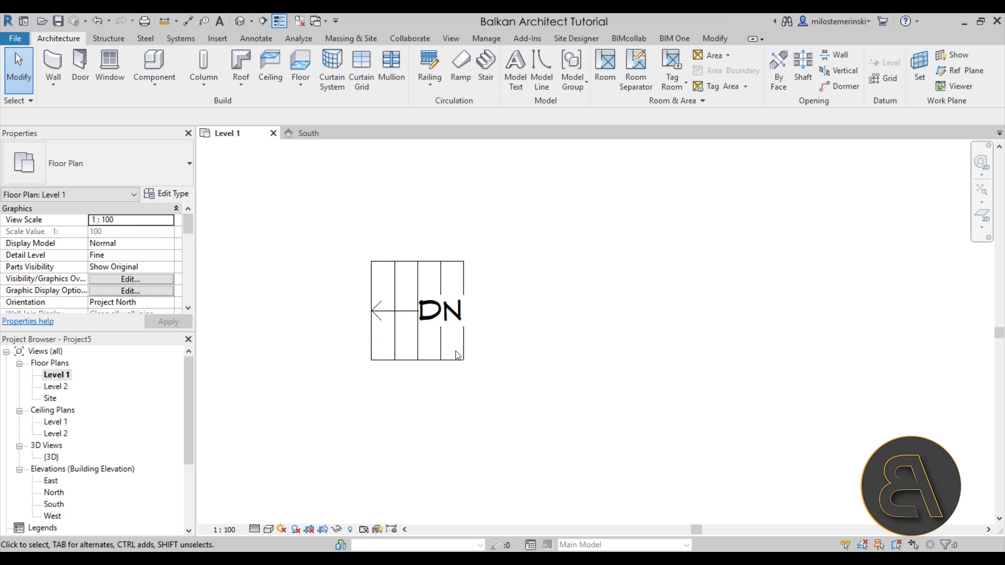
{"action": "left_click", "coordinate": [450, 318]}
{"action": "key", "text": "Delete"}
{"action": "scroll", "coordinate": [585, 320], "scroll_direction": "down", "scroll_amount": 1}
{"action": "middle_click_drag", "start_coordinate": [583, 316], "coordinate": [512, 303]}
{"action": "middle_click_drag", "start_coordinate": [417, 318], "coordinate": [436, 322]}
{"action": "scroll", "coordinate": [499, 289], "scroll_direction": "down", "scroll_amount": 2}
{"action": "scroll", "coordinate": [500, 293], "scroll_direction": "up", "scroll_amount": 1}
Mirror a copy of the stair about the edge at its upper end, so both flights rise toward each other.
{"action": "left_click", "coordinate": [441, 294]}
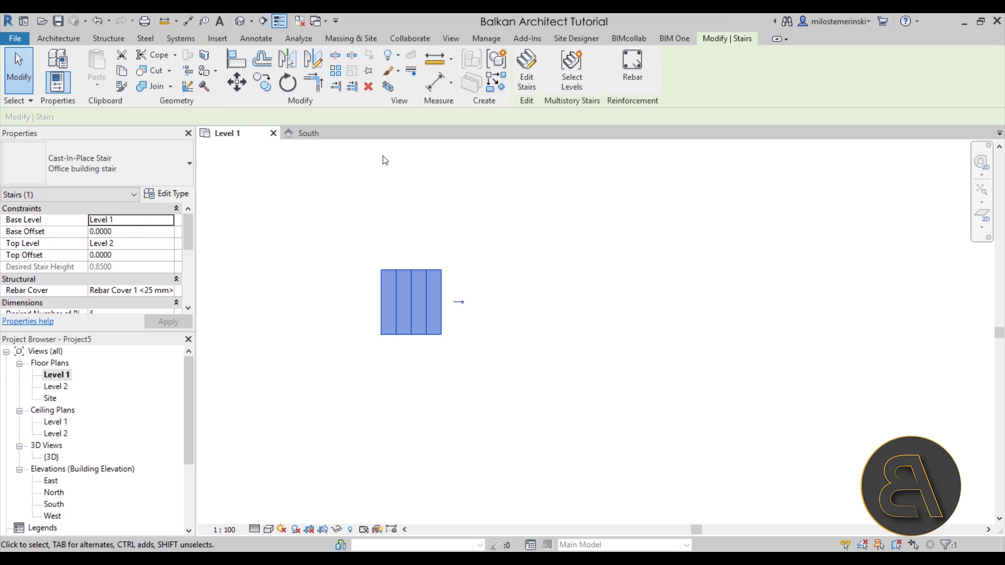
{"action": "left_click", "coordinate": [312, 60]}
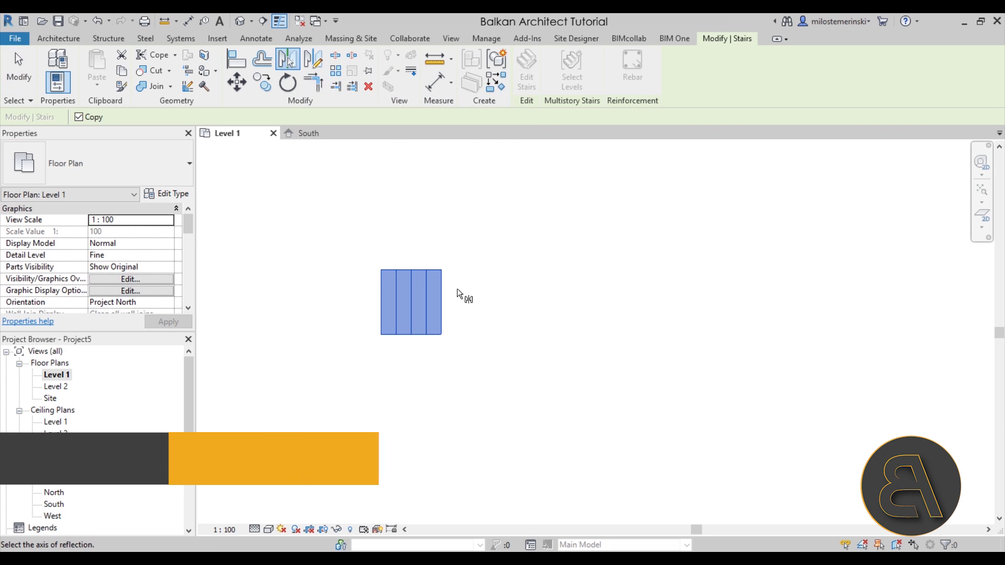
{"action": "left_click", "coordinate": [443, 290]}
{"action": "left_click", "coordinate": [446, 356]}
{"action": "left_click", "coordinate": [469, 348]}
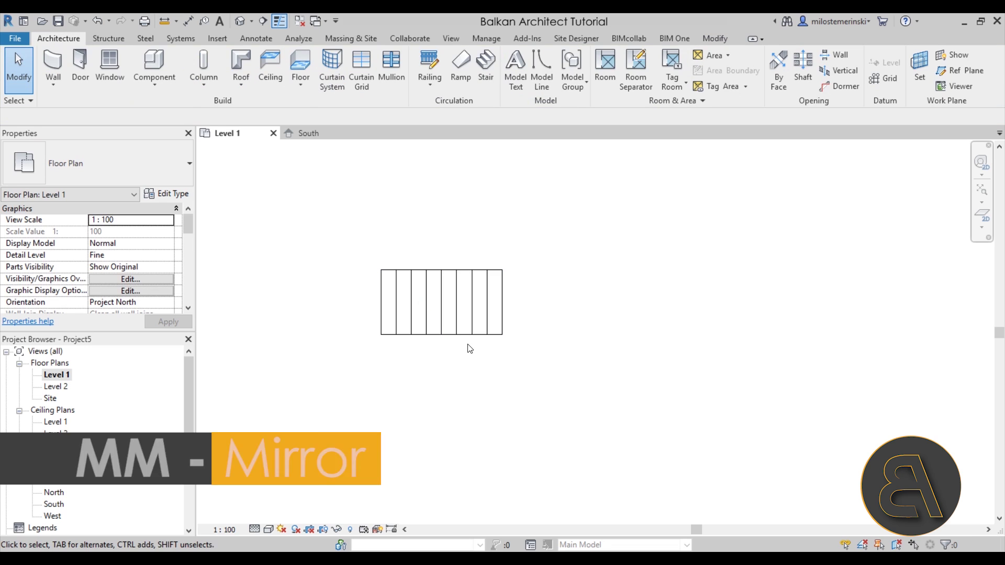
Move the mirrored stair 0.8 m horizontally away from the original stair.
{"action": "left_click", "coordinate": [476, 272]}
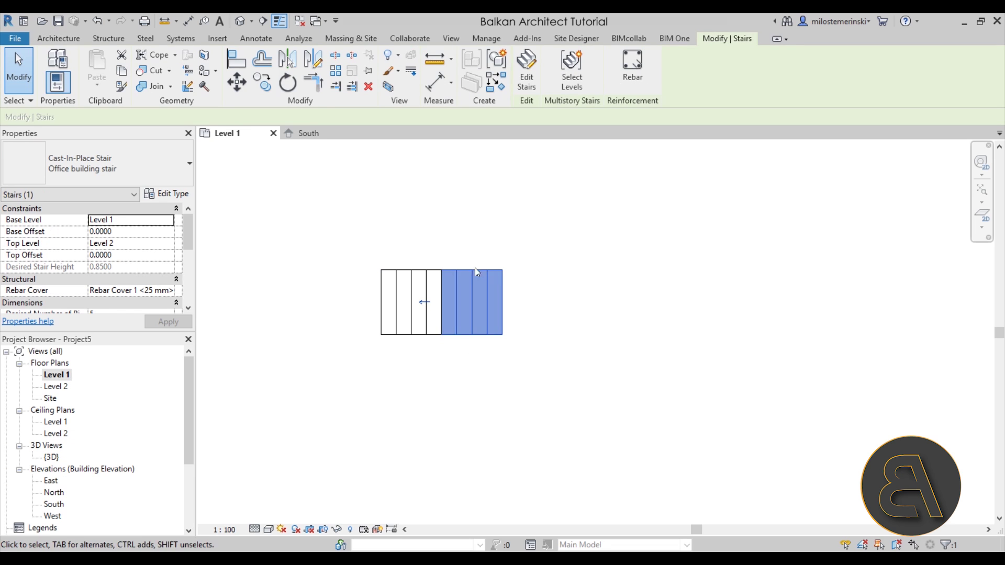
{"action": "left_click", "coordinate": [236, 84]}
{"action": "left_click", "coordinate": [372, 232]}
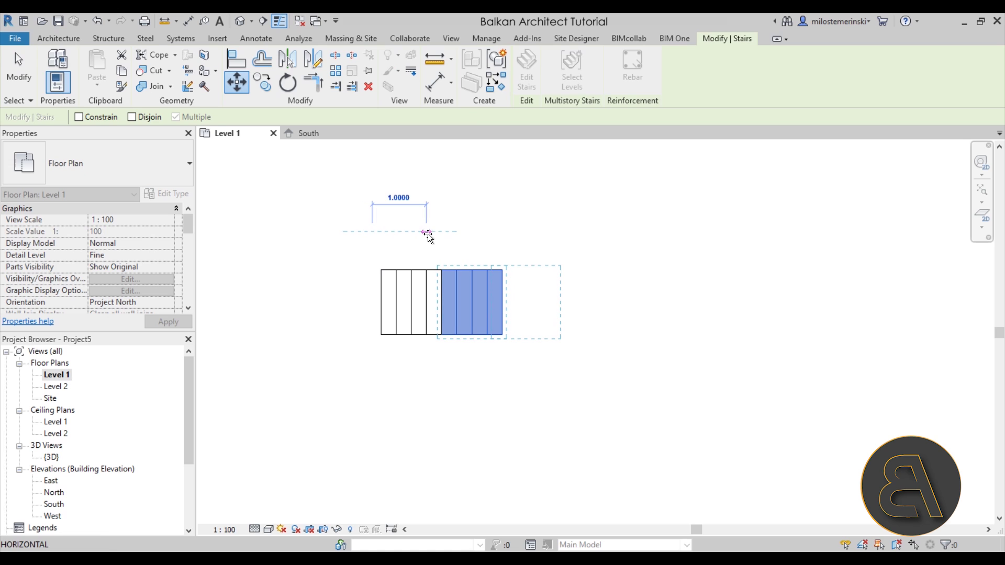
{"action": "type", "text": "0.8"}
{"action": "key", "text": "Return"}
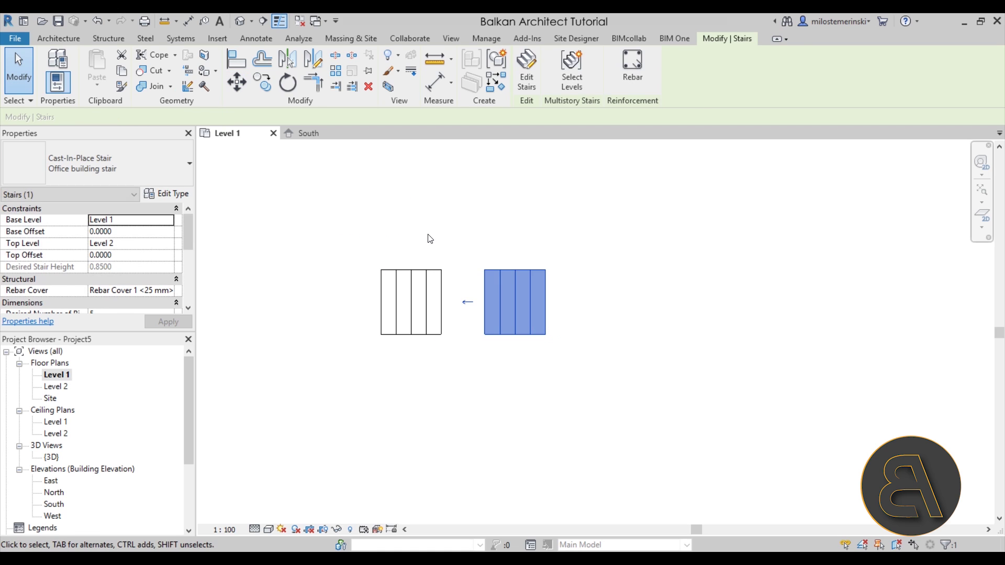
{"action": "key", "text": "Escape"}
{"action": "scroll", "coordinate": [476, 228], "scroll_direction": "down", "scroll_amount": 2}
{"action": "middle_click_drag", "start_coordinate": [483, 321], "coordinate": [479, 309]}
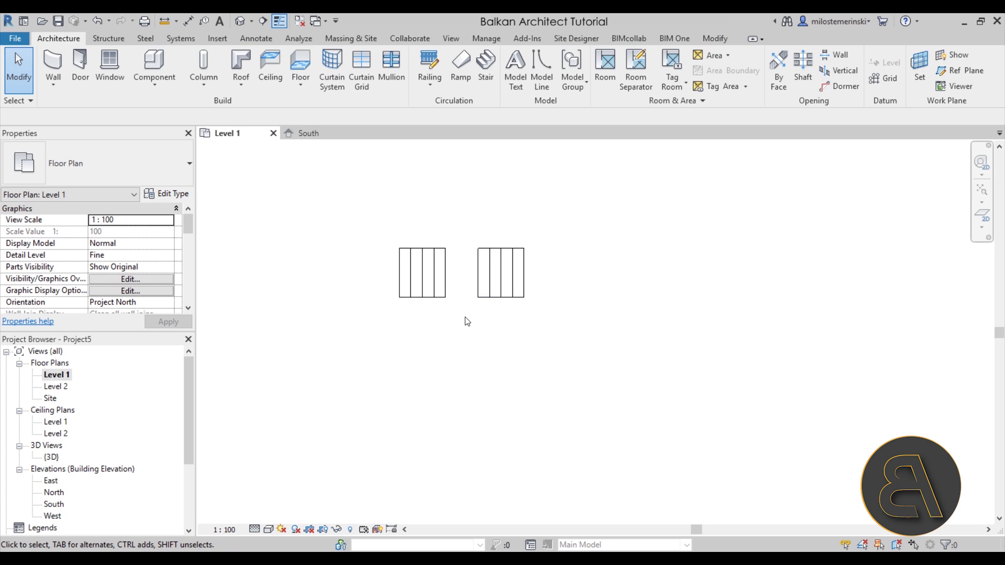
{"action": "middle_click_drag", "start_coordinate": [468, 321], "coordinate": [491, 333]}
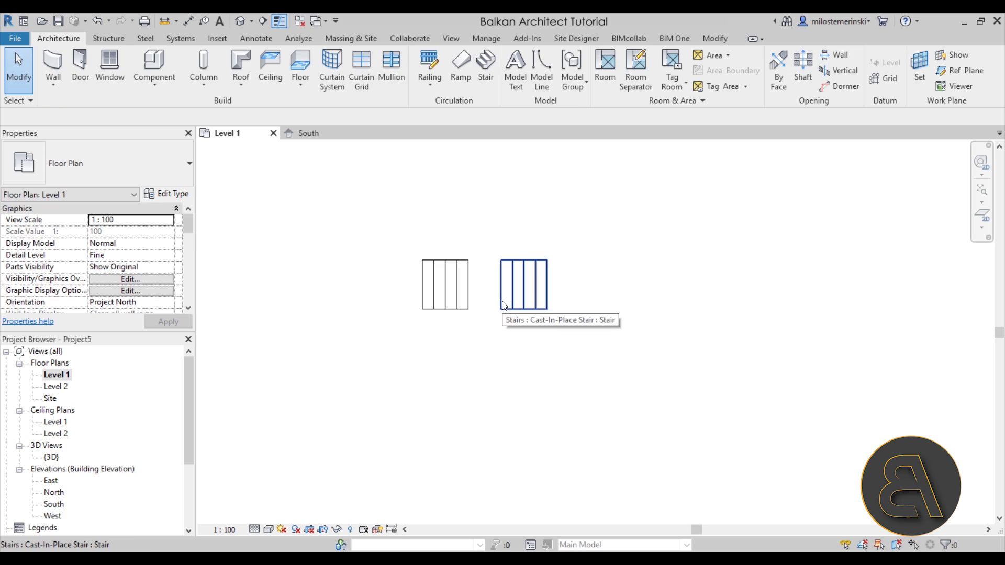
{"action": "left_click", "coordinate": [503, 305]}
{"action": "key", "text": "Escape"}
Open the South elevation and frame the two facing stairs.
{"action": "left_click", "coordinate": [55, 506]}
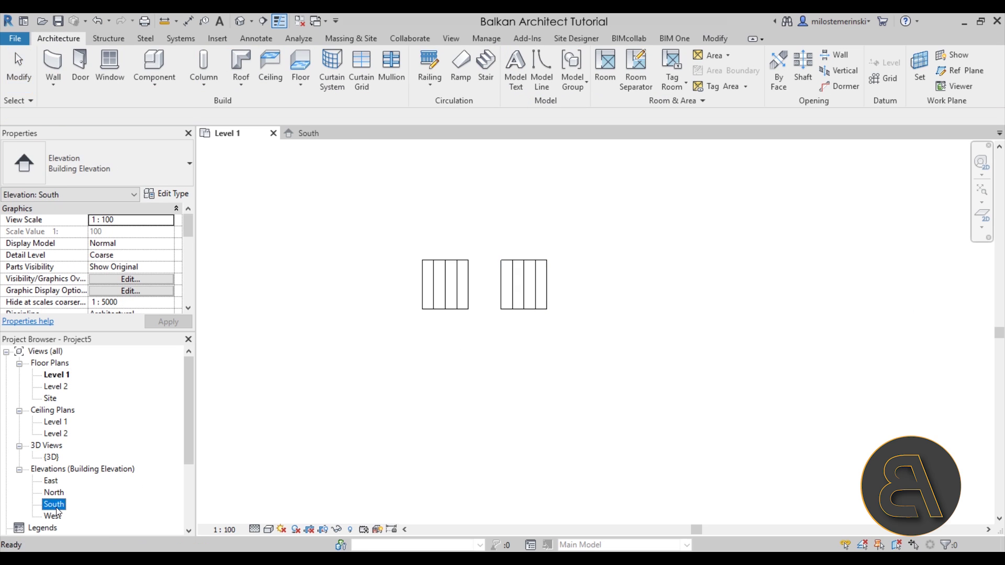
{"action": "double_click", "coordinate": [57, 511]}
{"action": "scroll", "coordinate": [357, 303], "scroll_direction": "up", "scroll_amount": 5}
{"action": "scroll", "coordinate": [511, 303], "scroll_direction": "up", "scroll_amount": 3}
{"action": "middle_click_drag", "start_coordinate": [520, 376], "coordinate": [531, 352]}
{"action": "scroll", "coordinate": [571, 352], "scroll_direction": "down", "scroll_amount": 4}
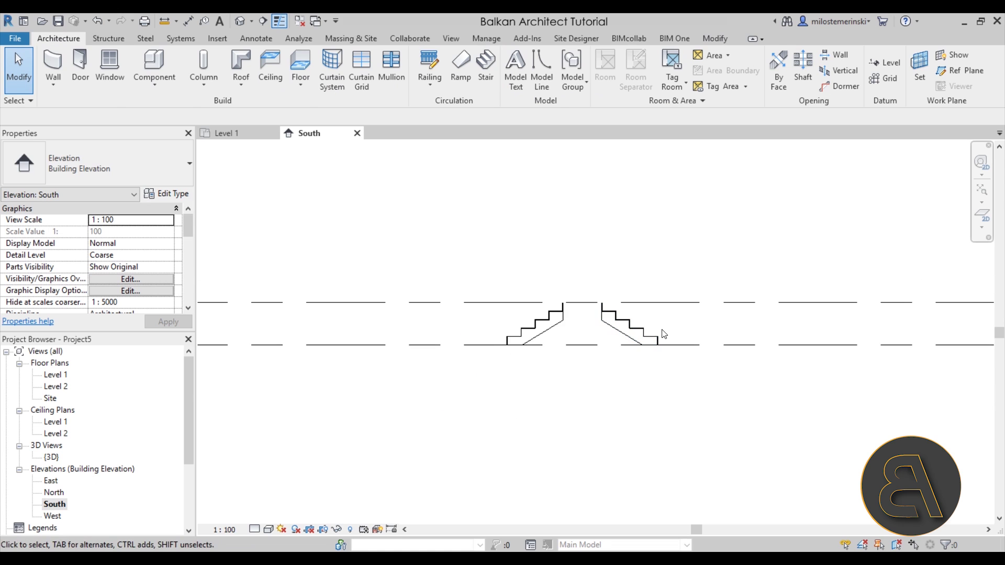
Examine both stairs in the South elevation and review the stair types available for the original flight.
{"action": "left_click_drag", "start_coordinate": [664, 334], "coordinate": [435, 335]}
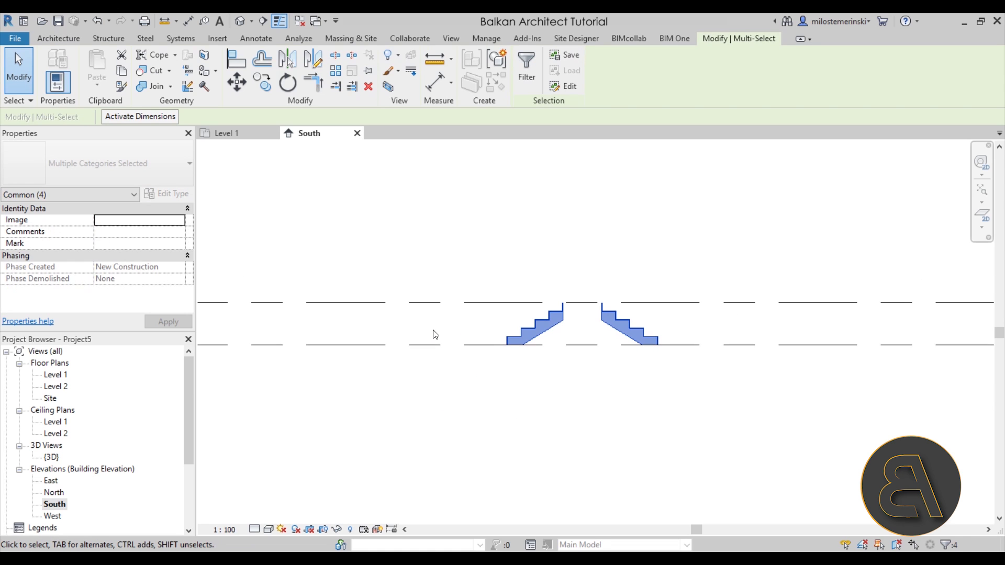
{"action": "left_click", "coordinate": [371, 247]}
{"action": "left_click", "coordinate": [526, 339]}
{"action": "left_click", "coordinate": [84, 163]}
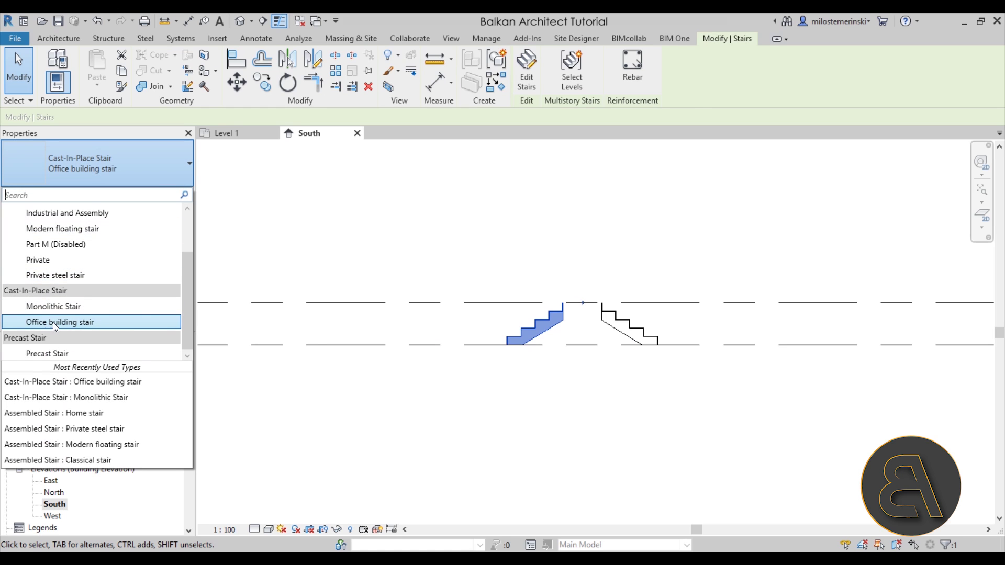
{"action": "left_click", "coordinate": [638, 267]}
{"action": "scroll", "coordinate": [583, 382], "scroll_direction": "down", "scroll_amount": 3}
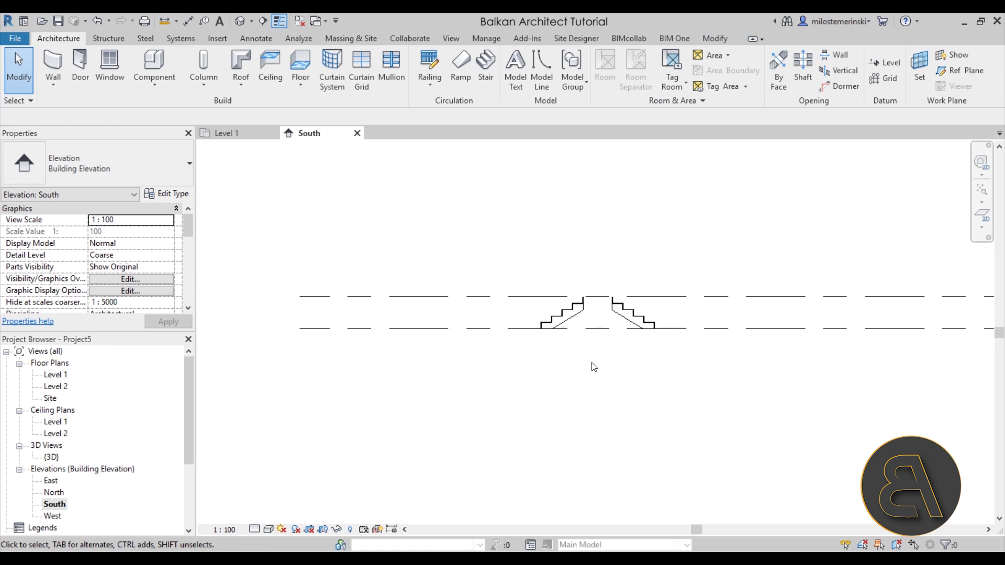
{"action": "left_click", "coordinate": [111, 164]}
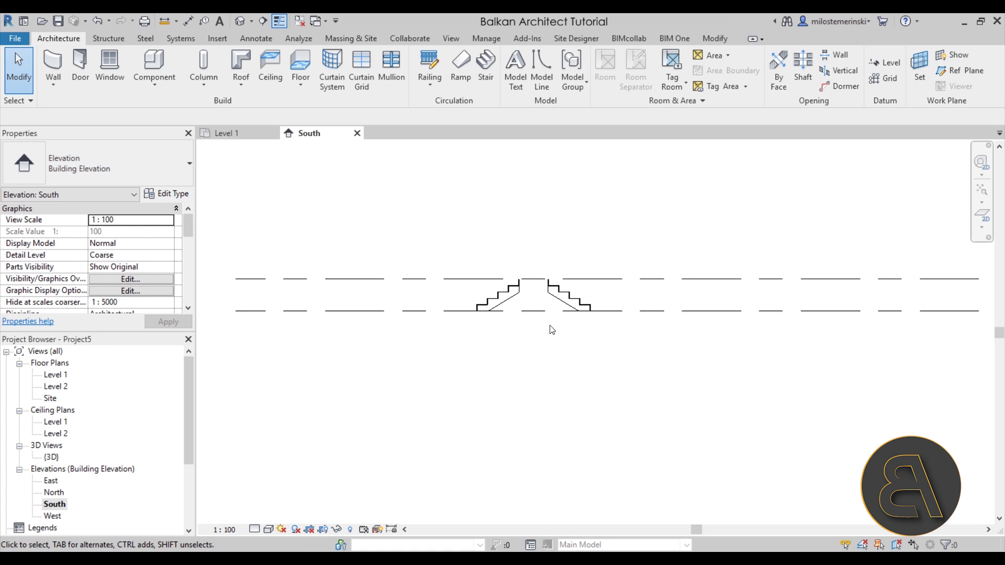
{"action": "middle_click_drag", "start_coordinate": [550, 327], "coordinate": [532, 335]}
{"action": "middle_click_drag", "start_coordinate": [463, 352], "coordinate": [462, 334]}
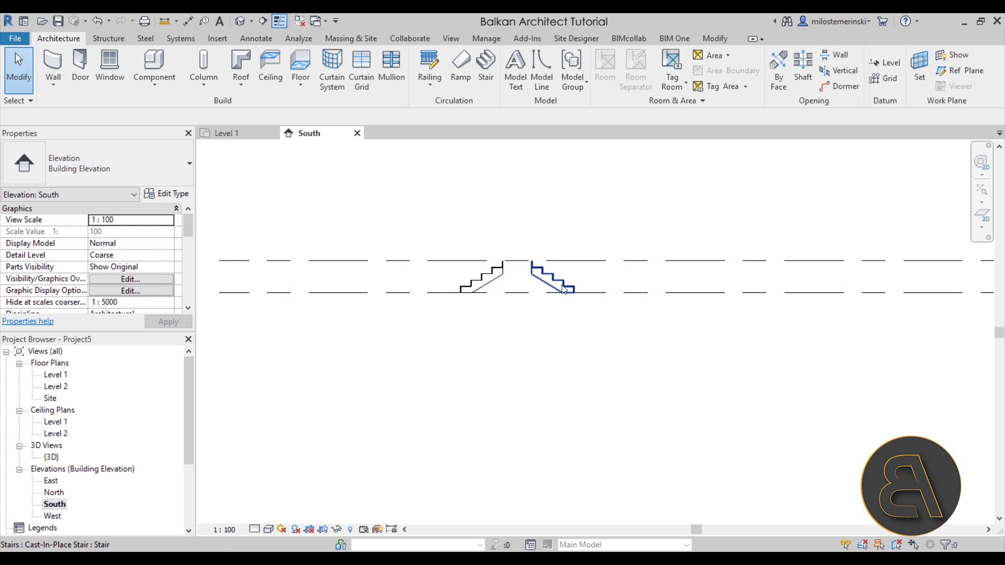
Start an in-place model in the Stairs category and name it Stairs 1.
{"action": "left_click", "coordinate": [155, 84]}
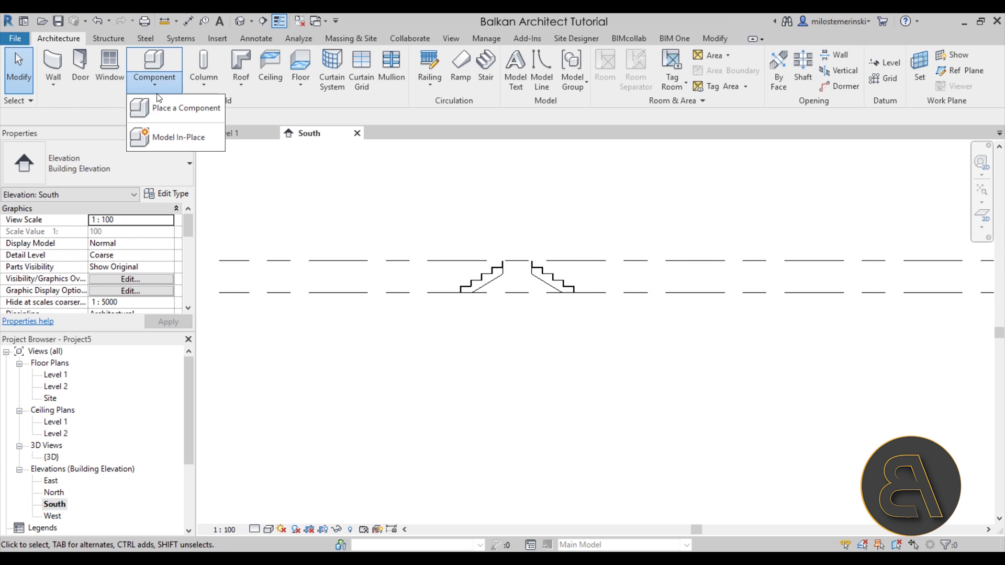
{"action": "left_click", "coordinate": [157, 135]}
{"action": "scroll", "coordinate": [238, 296], "scroll_direction": "down", "scroll_amount": 3}
{"action": "left_click_drag", "start_coordinate": [283, 268], "coordinate": [281, 307]}
{"action": "scroll", "coordinate": [213, 298], "scroll_direction": "down", "scroll_amount": 2}
{"action": "double_click", "coordinate": [128, 270]}
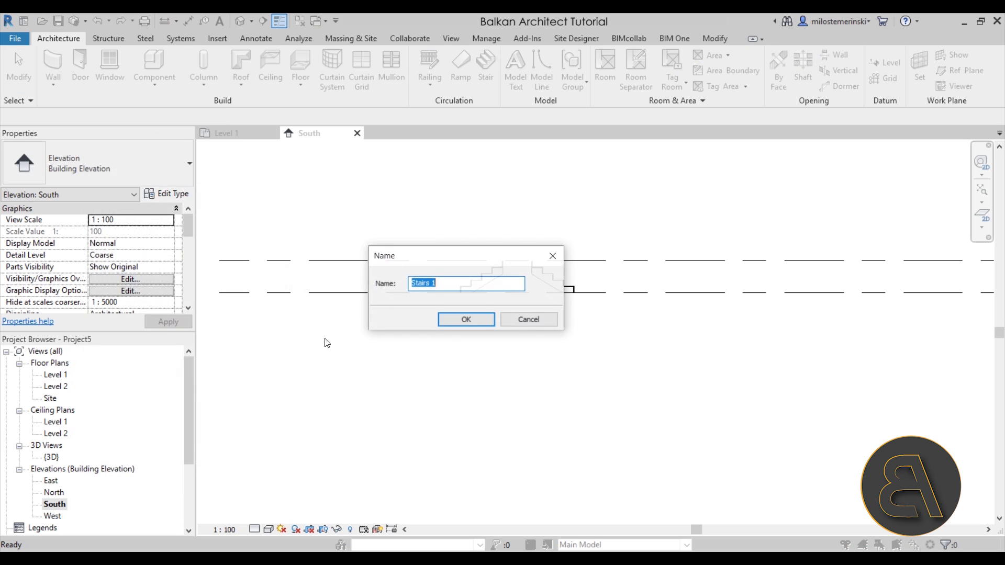
{"action": "left_click", "coordinate": [457, 318]}
Start an extrusion in the in-place model, picking the side face of the original stair as its work plane.
{"action": "scroll", "coordinate": [507, 280], "scroll_direction": "up", "scroll_amount": 2}
{"action": "scroll", "coordinate": [506, 280], "scroll_direction": "up", "scroll_amount": 2}
{"action": "left_click", "coordinate": [111, 68]}
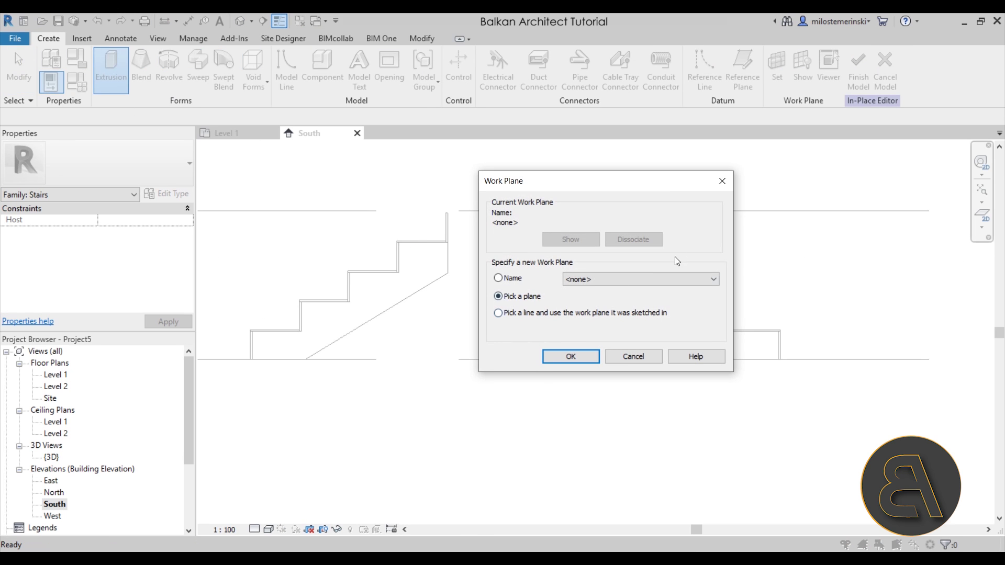
{"action": "left_click", "coordinate": [577, 360]}
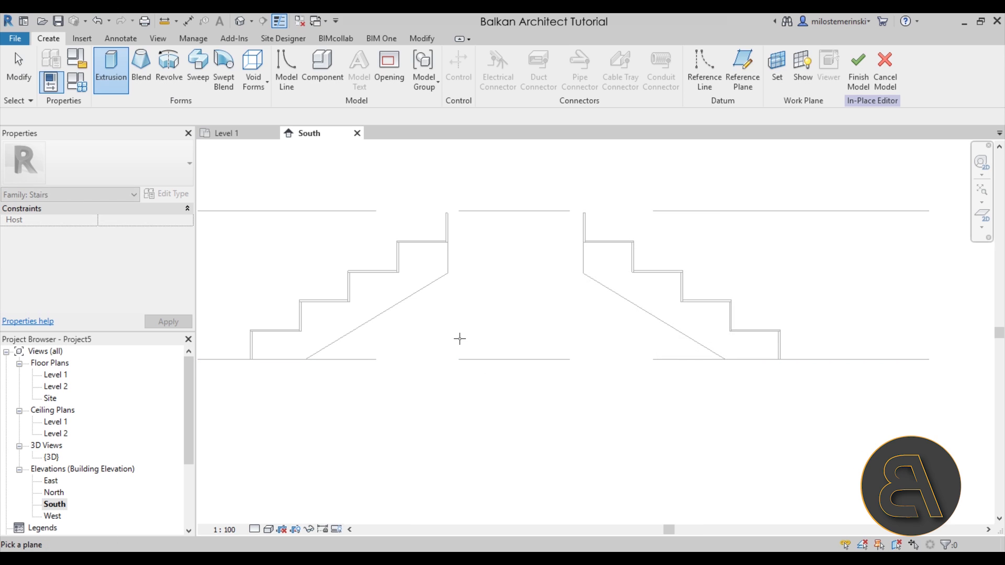
{"action": "left_click", "coordinate": [444, 273]}
Trace the two lowest risers and treads of the original flight by picking their existing edges.
{"action": "left_click", "coordinate": [505, 85]}
{"action": "left_click", "coordinate": [259, 342]}
{"action": "left_click", "coordinate": [277, 331]}
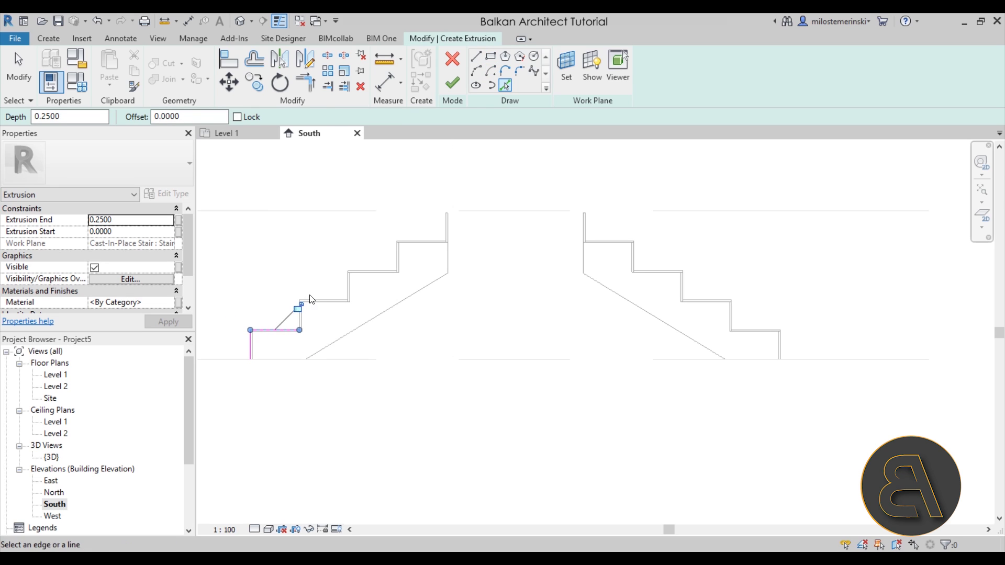
Draw the remaining risers and treads of the original flight as sketch lines, continuing across the gap to the facing flight's top riser.
{"action": "left_click", "coordinate": [475, 56]}
{"action": "scroll", "coordinate": [301, 330], "scroll_direction": "up", "scroll_amount": 3}
{"action": "left_click", "coordinate": [295, 260]}
{"action": "left_click", "coordinate": [408, 260]}
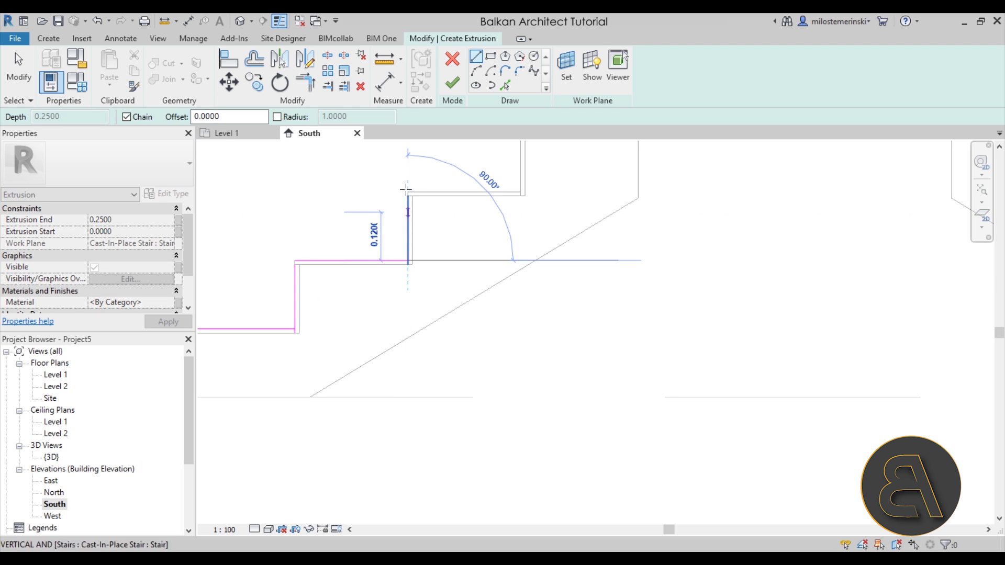
{"action": "left_click", "coordinate": [408, 193]}
{"action": "mouse_move", "coordinate": [520, 191]}
{"action": "middle_mouse_down"}
{"action": "mouse_move", "coordinate": [487, 287]}
{"action": "mouse_move", "coordinate": [575, 290]}
{"action": "middle_mouse_up"}
{"action": "left_click", "coordinate": [576, 291]}
{"action": "left_click", "coordinate": [575, 226]}
{"action": "left_click", "coordinate": [896, 226]}
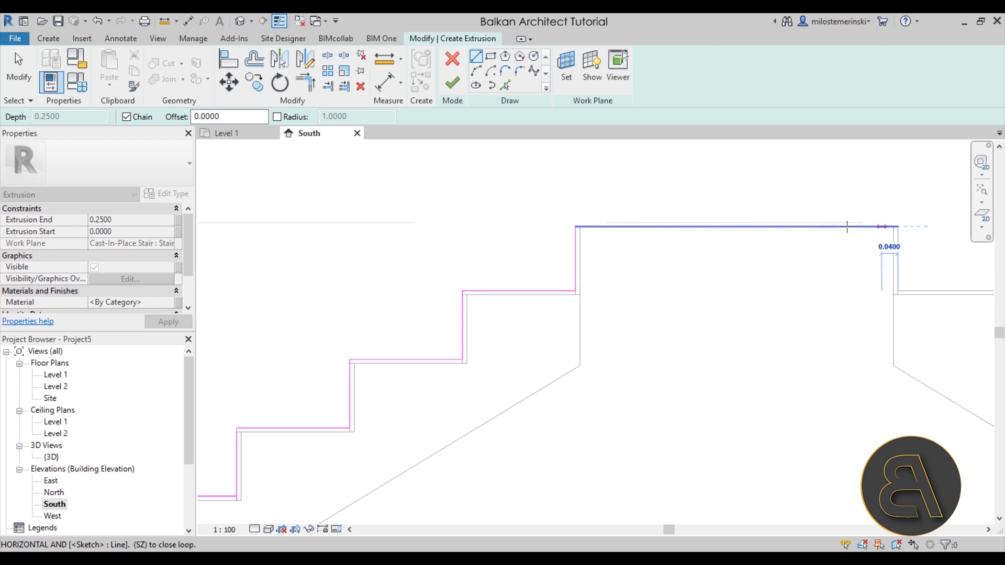
{"action": "scroll", "coordinate": [667, 236], "scroll_direction": "down", "scroll_amount": 4}
{"action": "key", "text": "Escape"}
{"action": "key", "text": "Escape"}
Trim/Extend the traced riser and tread lines in the lower part of the original flight so they meet at the corner.
{"action": "scroll", "coordinate": [512, 323], "scroll_direction": "up", "scroll_amount": 3}
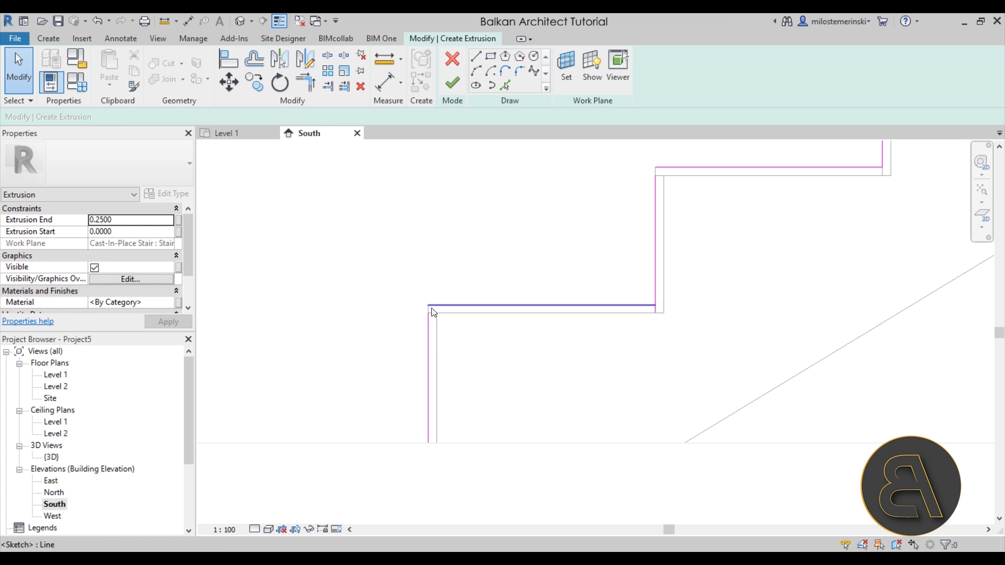
{"action": "key", "text": "t"}
{"action": "key", "text": "r"}
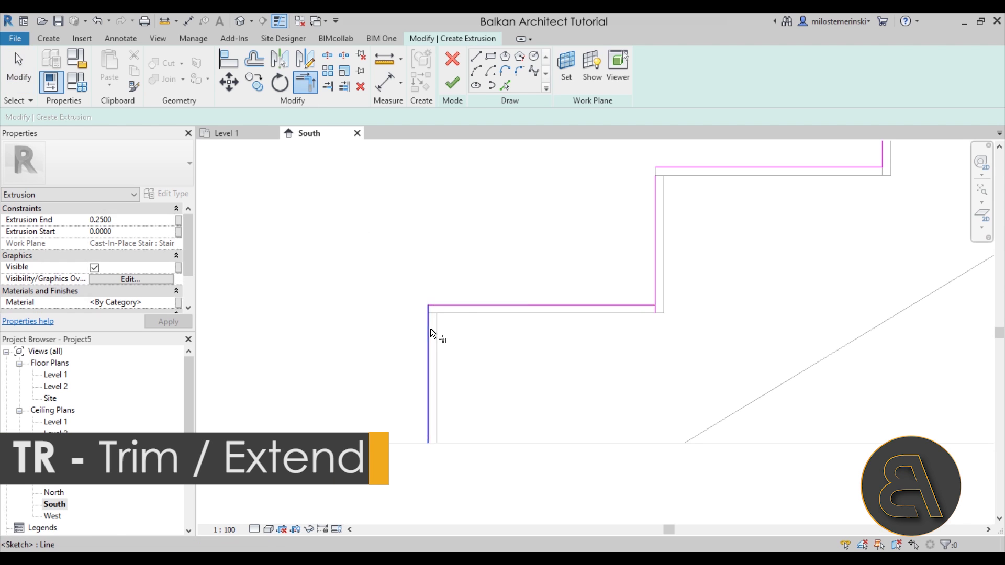
{"action": "left_click", "coordinate": [656, 291]}
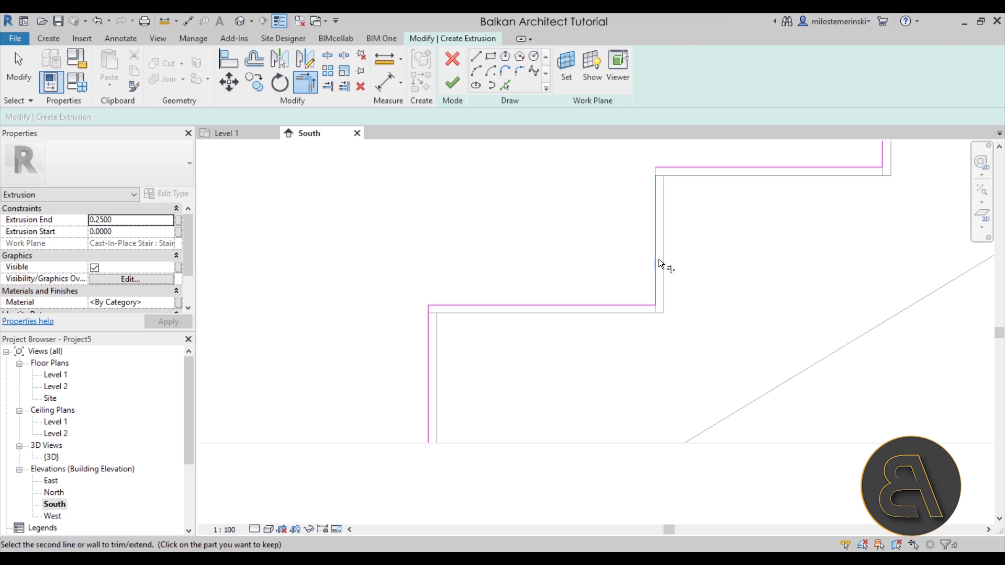
{"action": "left_click", "coordinate": [686, 169]}
{"action": "middle_click_drag", "start_coordinate": [731, 190], "coordinate": [561, 348]}
{"action": "scroll", "coordinate": [560, 348], "scroll_direction": "down", "scroll_amount": 4}
{"action": "scroll", "coordinate": [664, 429], "scroll_direction": "down", "scroll_amount": 3}
{"action": "mouse_move", "coordinate": [664, 428]}
{"action": "middle_mouse_down"}
{"action": "mouse_move", "coordinate": [586, 370]}
{"action": "mouse_move", "coordinate": [512, 373]}
{"action": "middle_mouse_up"}
{"action": "scroll", "coordinate": [576, 368], "scroll_direction": "down", "scroll_amount": 2}
{"action": "key", "text": "Escape"}
Mirror a copy of the stepped profile lines about a vertical axis drawn through the midpoint of the top landing line.
{"action": "mouse_move", "coordinate": [283, 179]}
{"action": "left_mouse_down"}
{"action": "mouse_move", "coordinate": [424, 300]}
{"action": "mouse_move", "coordinate": [653, 451]}
{"action": "left_mouse_up"}
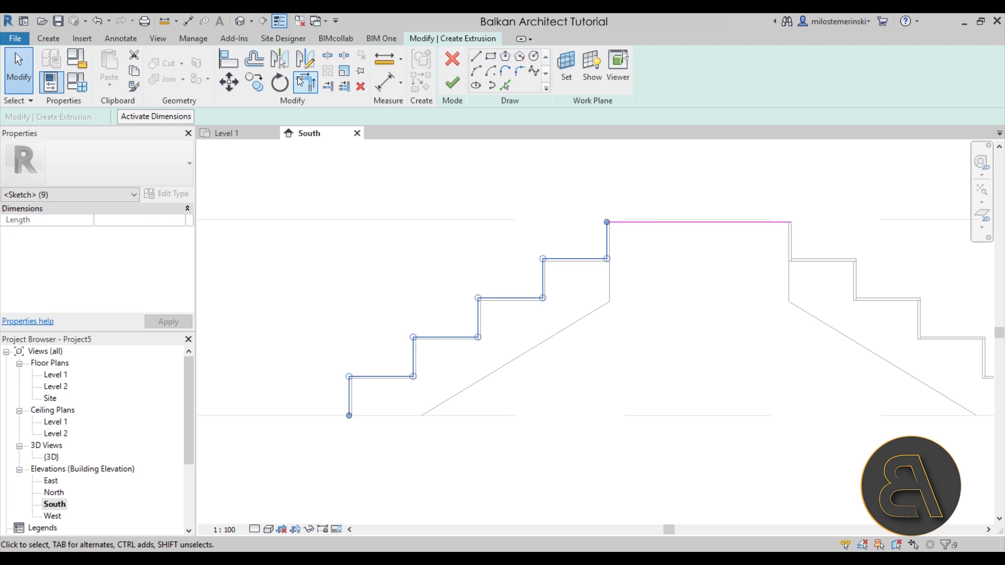
{"action": "left_click", "coordinate": [304, 62]}
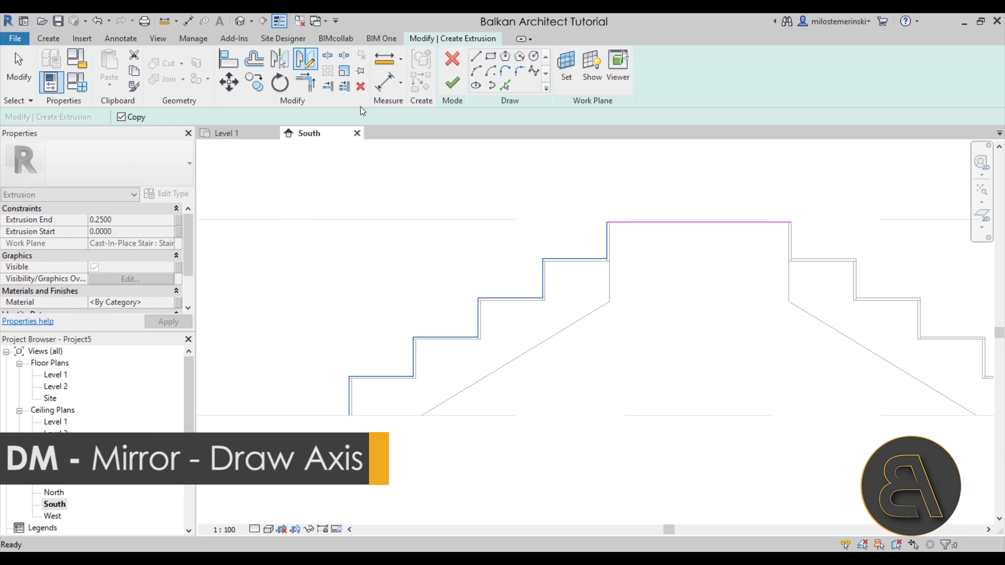
{"action": "left_click", "coordinate": [700, 222]}
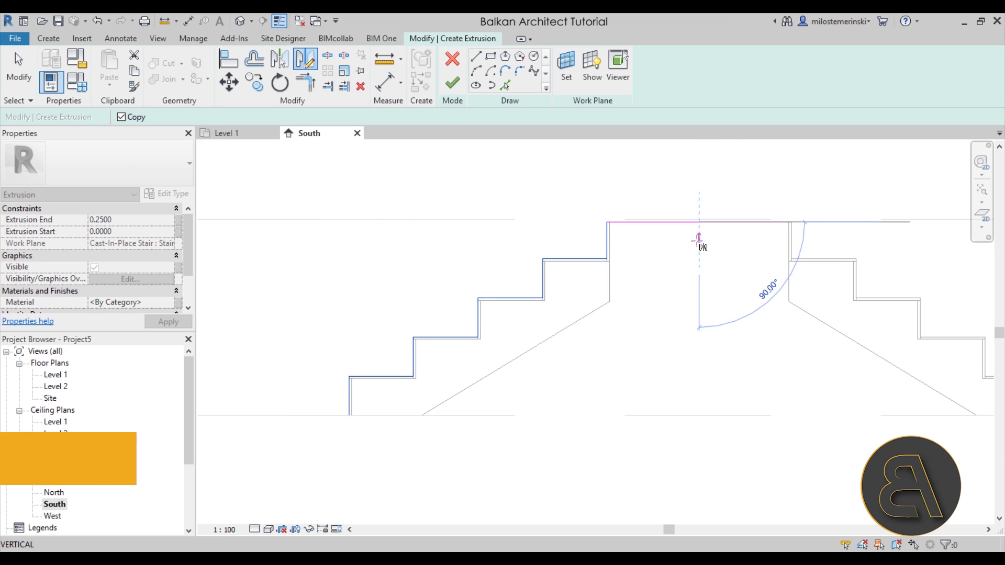
{"action": "left_click", "coordinate": [699, 286]}
{"action": "left_click", "coordinate": [698, 291]}
Draw a 0.8 m horizontal line outward along Level 1 from the original flight's lowest riser and compare it with the top landing line.
{"action": "scroll", "coordinate": [700, 314], "scroll_direction": "down", "scroll_amount": 2}
{"action": "mouse_move", "coordinate": [699, 313]}
{"action": "middle_mouse_down"}
{"action": "mouse_move", "coordinate": [561, 276]}
{"action": "mouse_move", "coordinate": [641, 265]}
{"action": "mouse_move", "coordinate": [692, 242]}
{"action": "middle_mouse_up"}
{"action": "key", "text": "l"}
{"action": "key", "text": "i"}
{"action": "left_click", "coordinate": [469, 307]}
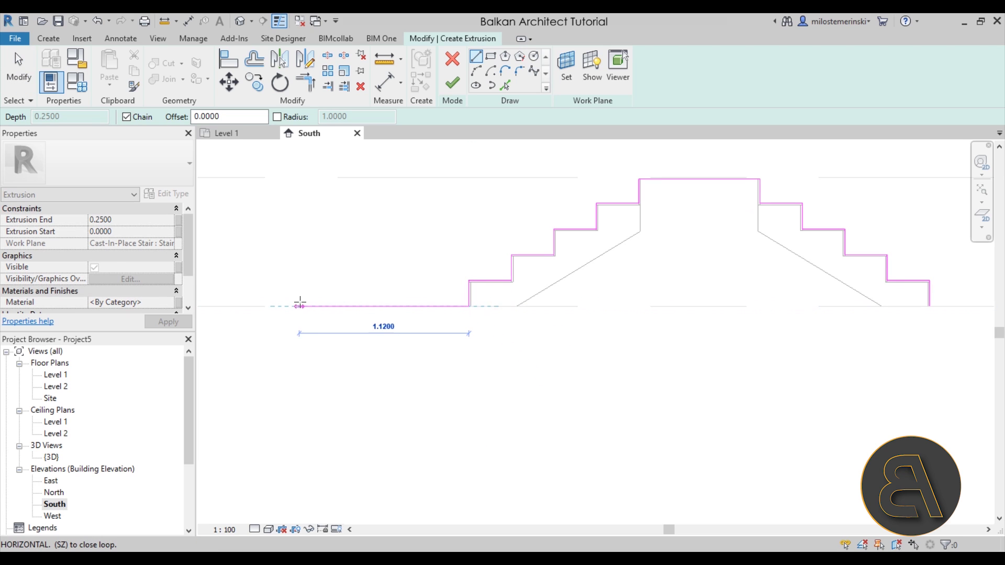
{"action": "left_click", "coordinate": [347, 305]}
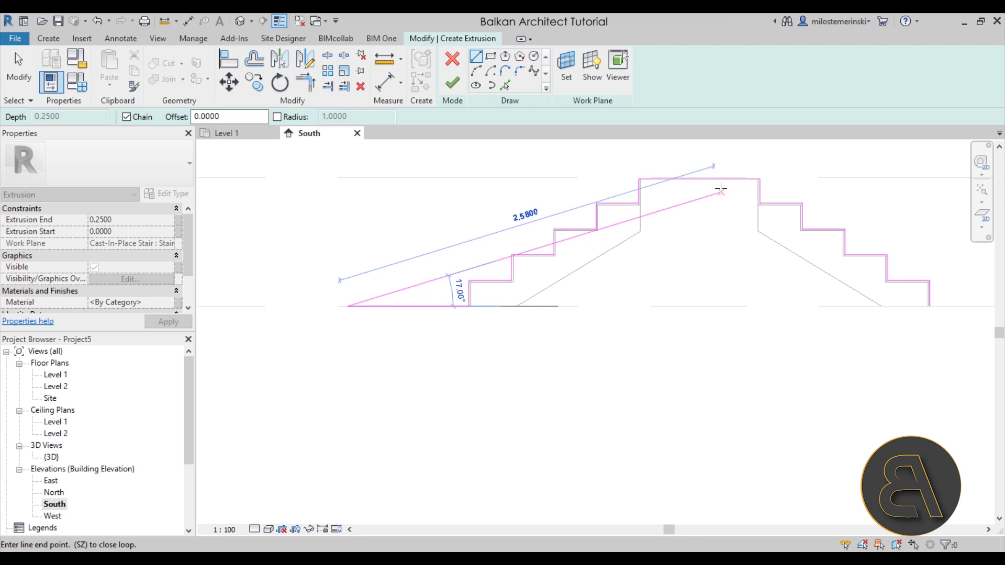
{"action": "key", "text": "Escape"}
{"action": "key", "text": "Escape"}
{"action": "left_click", "coordinate": [431, 307]}
{"action": "key", "text": "Escape"}
{"action": "left_click", "coordinate": [697, 181]}
{"action": "key", "text": "Escape"}
{"action": "scroll", "coordinate": [490, 312], "scroll_direction": "up", "scroll_amount": 2}
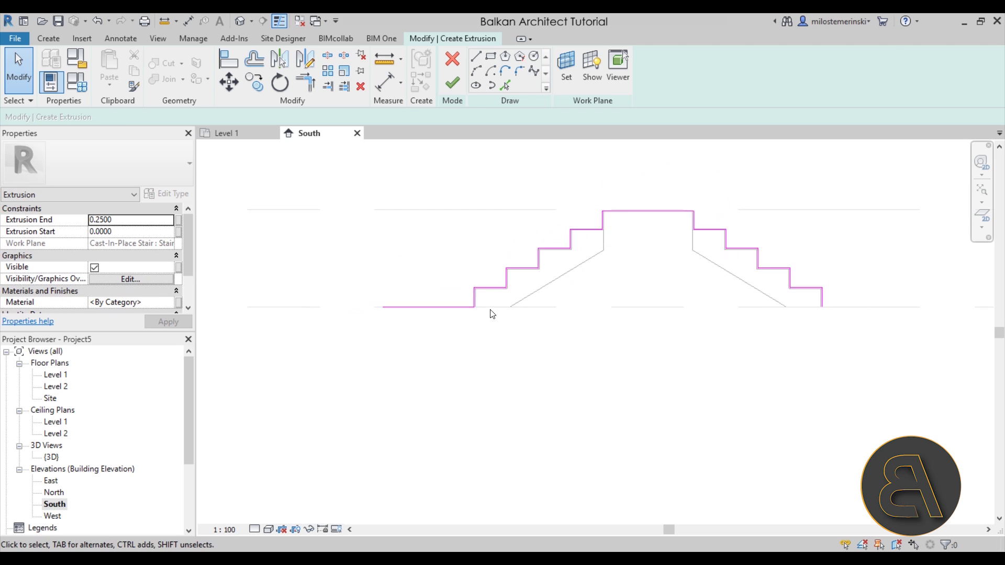
{"action": "left_click", "coordinate": [476, 58]}
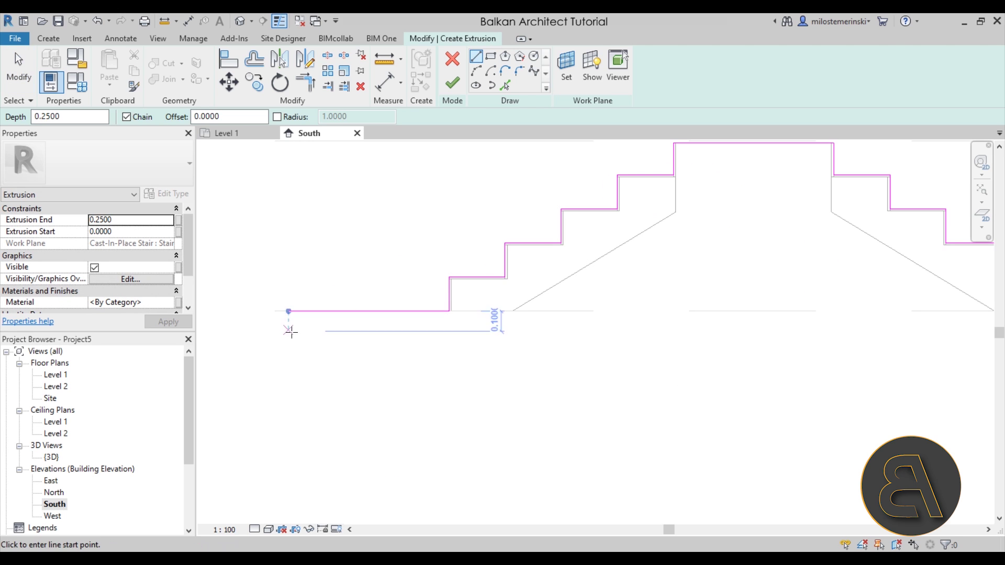
{"action": "left_click", "coordinate": [288, 312]}
{"action": "left_click", "coordinate": [289, 356]}
{"action": "key", "text": "Escape"}
{"action": "key", "text": "Escape"}
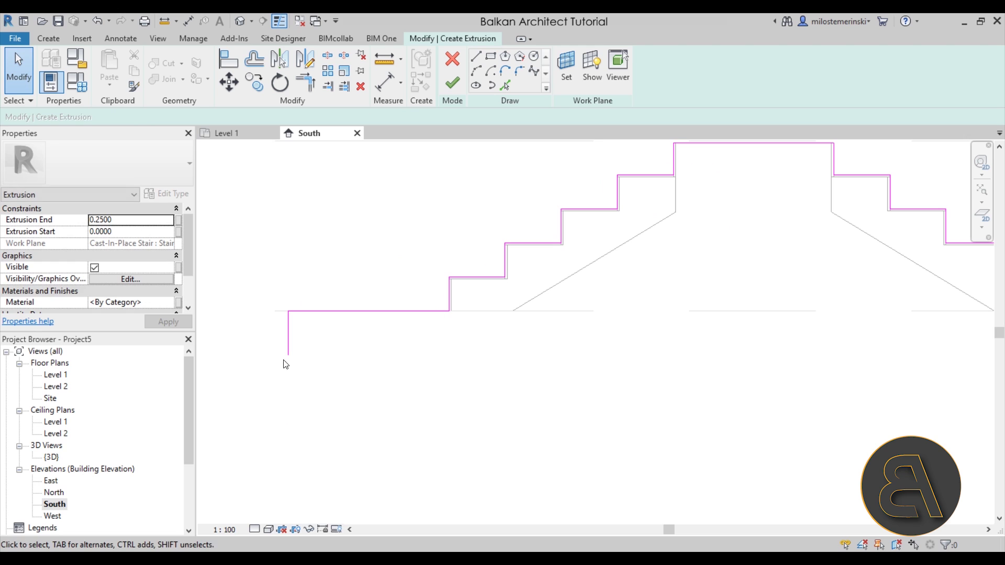
{"action": "left_click", "coordinate": [227, 348]}
Copy the original flight's lowest riser line down to the outer end of the lower landing line.
{"action": "left_click", "coordinate": [449, 294]}
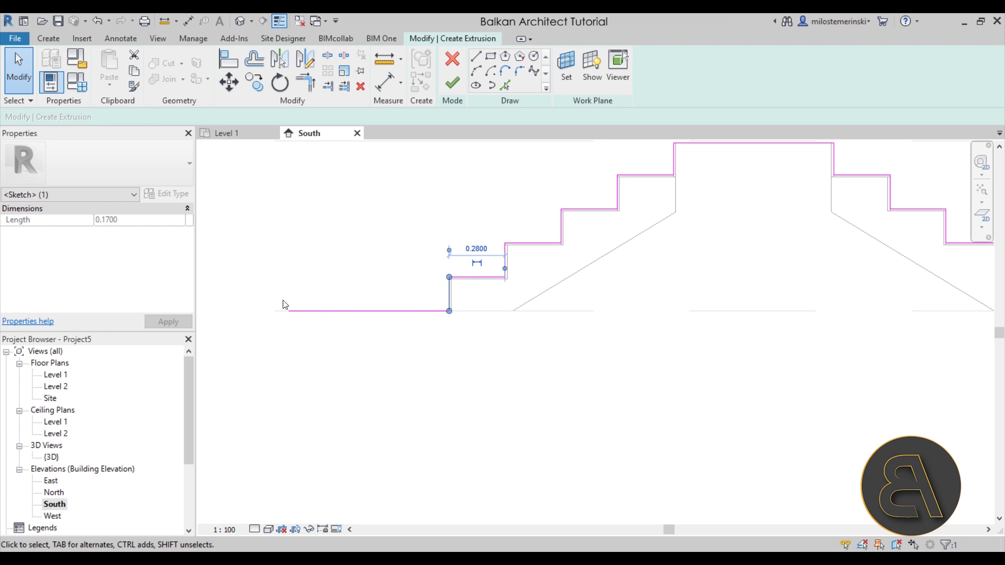
{"action": "left_click", "coordinate": [229, 82]}
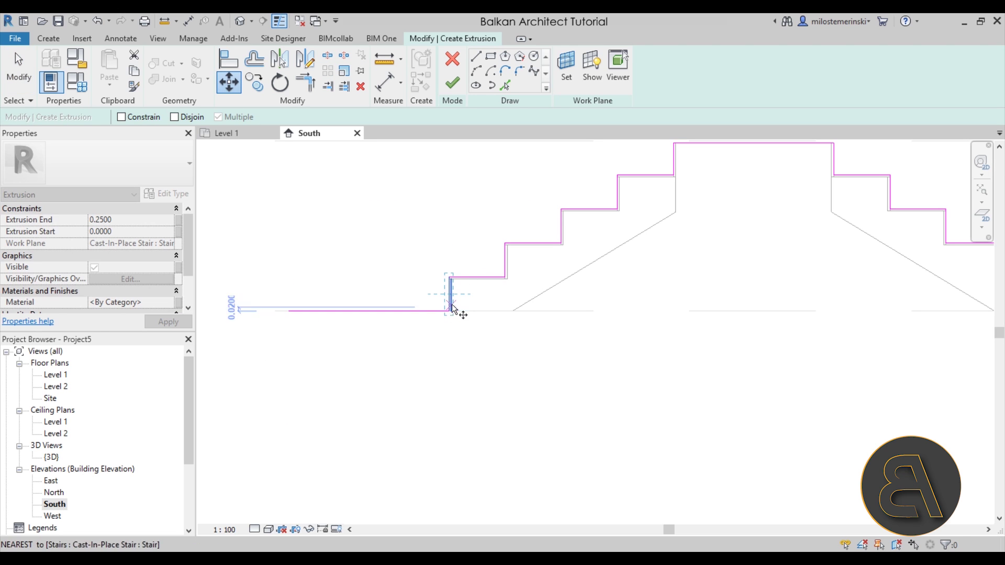
{"action": "left_click", "coordinate": [254, 82]}
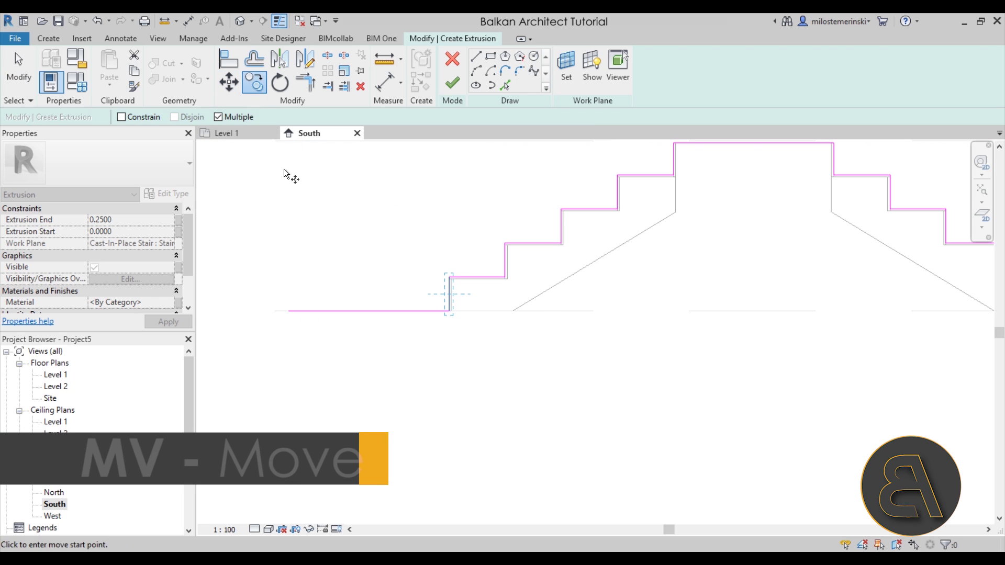
{"action": "left_click", "coordinate": [450, 277]}
{"action": "left_click", "coordinate": [449, 279]}
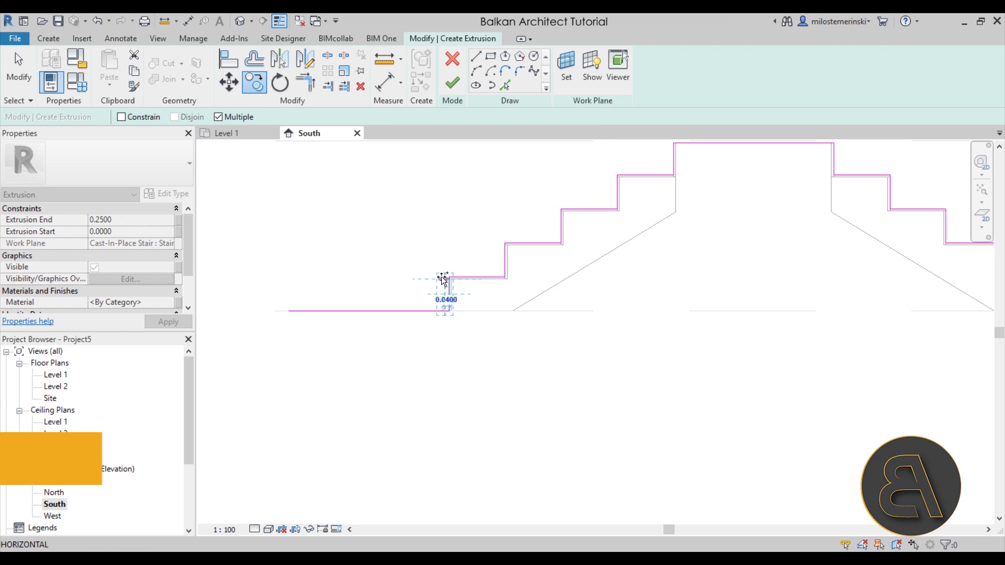
{"action": "key", "text": "Escape"}
{"action": "left_click", "coordinate": [254, 82]}
{"action": "scroll", "coordinate": [448, 278], "scroll_direction": "up", "scroll_amount": 2}
{"action": "left_click", "coordinate": [447, 270]}
{"action": "scroll", "coordinate": [553, 365], "scroll_direction": "down", "scroll_amount": 3}
{"action": "middle_click_drag", "start_coordinate": [553, 366], "coordinate": [581, 301]}
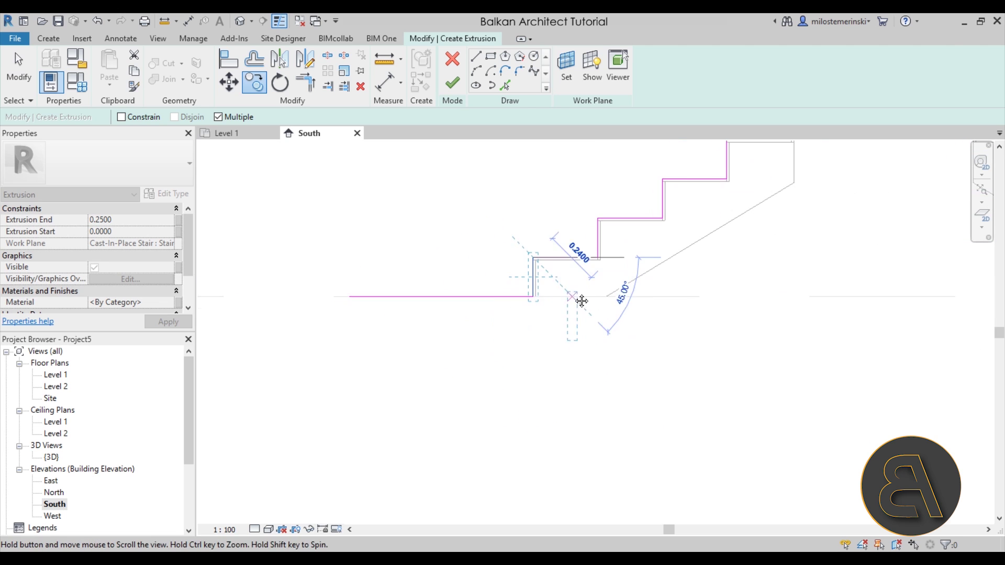
{"action": "left_click", "coordinate": [349, 297]}
{"action": "key", "text": "Escape"}
{"action": "key", "text": "Escape"}
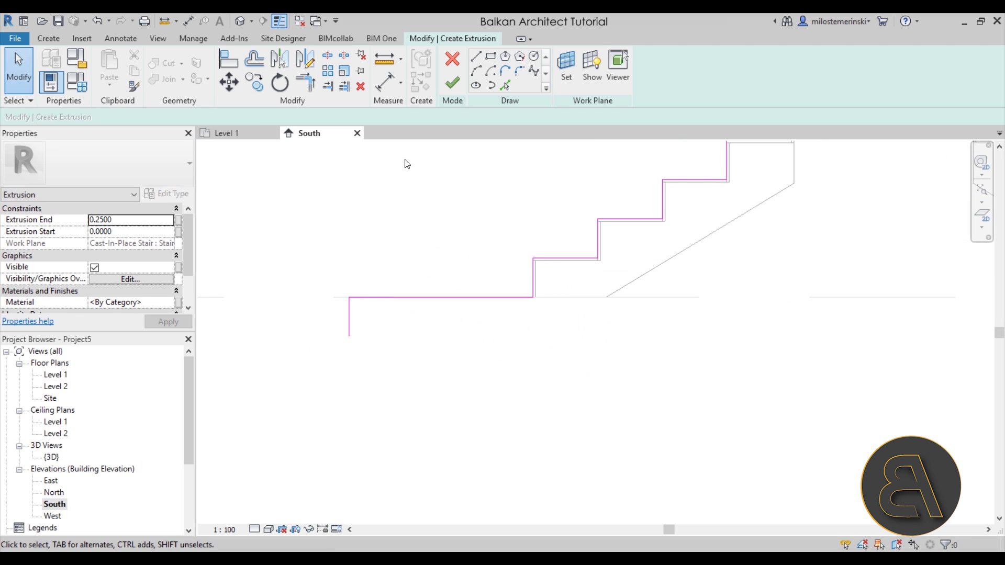
Draw a horizontal base line from the lower end of the copied riser to directly beneath the facing flight's outermost riser.
{"action": "left_click", "coordinate": [483, 61]}
{"action": "left_click", "coordinate": [348, 336]}
{"action": "scroll", "coordinate": [342, 310], "scroll_direction": "down", "scroll_amount": 3}
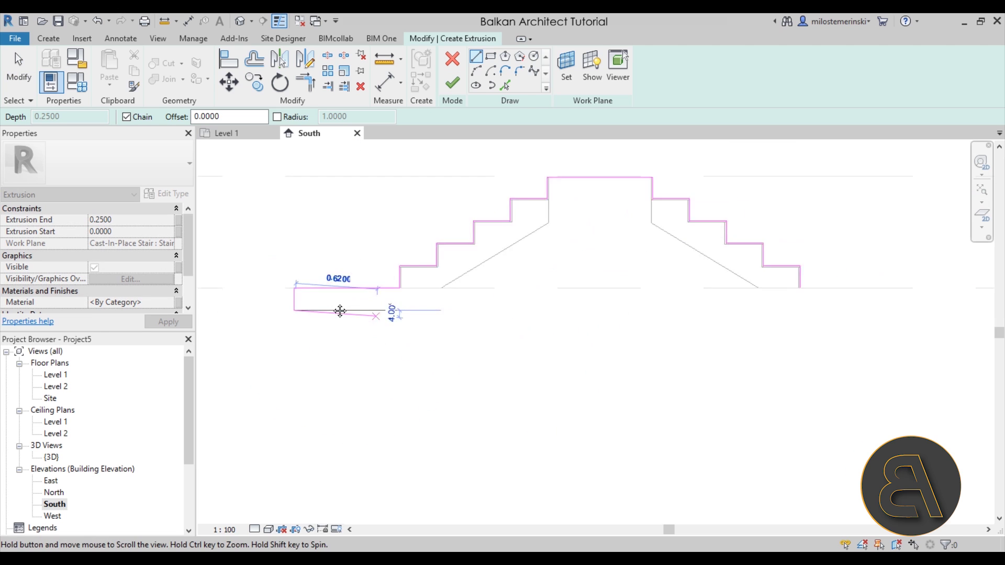
{"action": "left_click", "coordinate": [581, 283]}
{"action": "key", "text": "Escape"}
{"action": "key", "text": "Escape"}
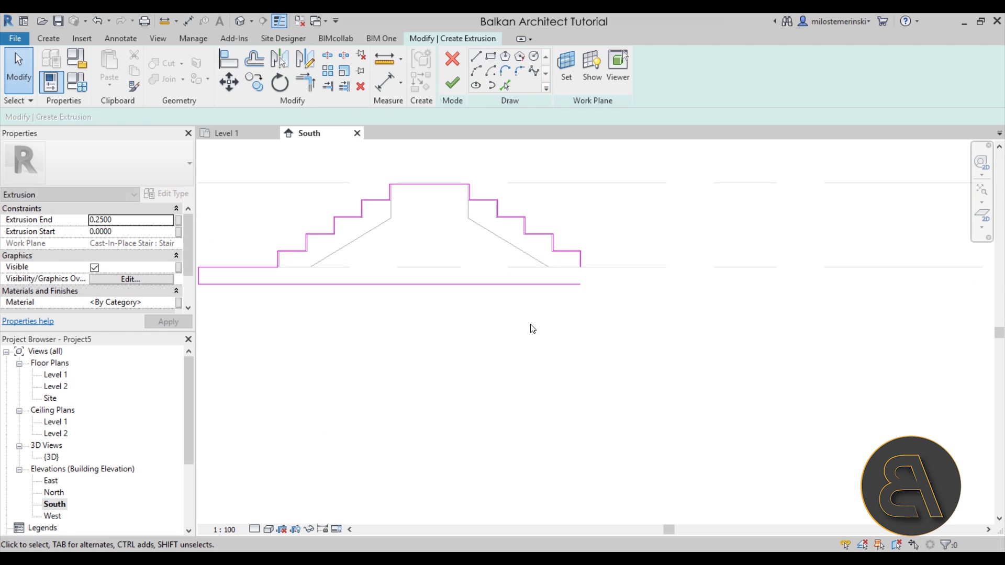
Close the profile by trimming/extending the base line and the facing flight's outermost riser to a corner.
{"action": "middle_click_drag", "start_coordinate": [552, 290], "coordinate": [605, 296]}
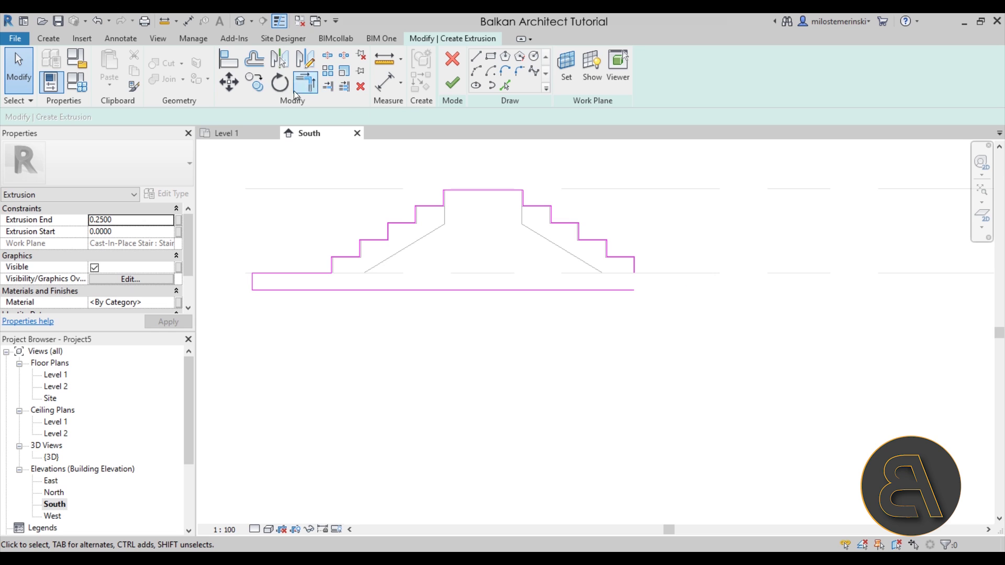
{"action": "left_click", "coordinate": [310, 88]}
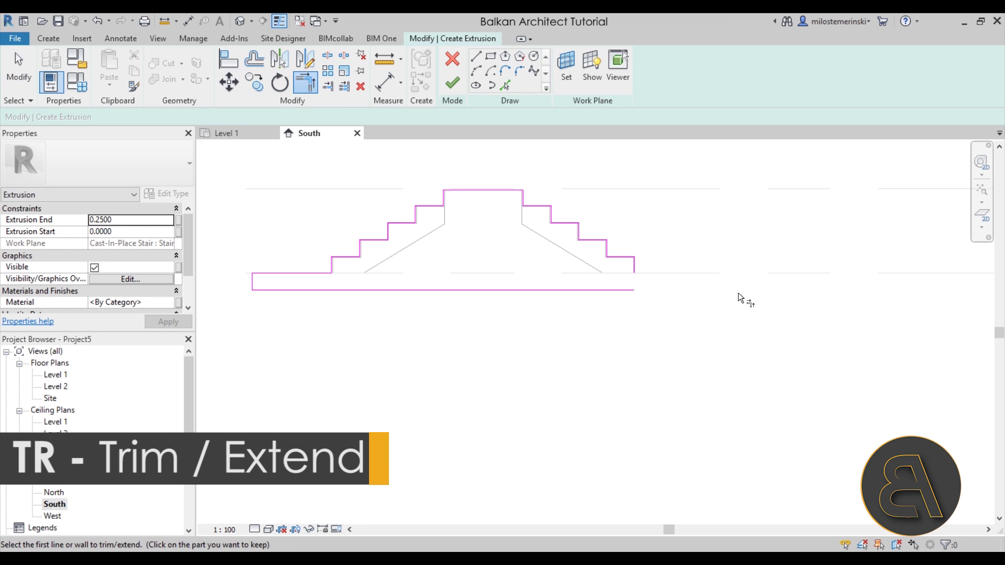
{"action": "left_click", "coordinate": [624, 290]}
{"action": "left_click", "coordinate": [628, 270]}
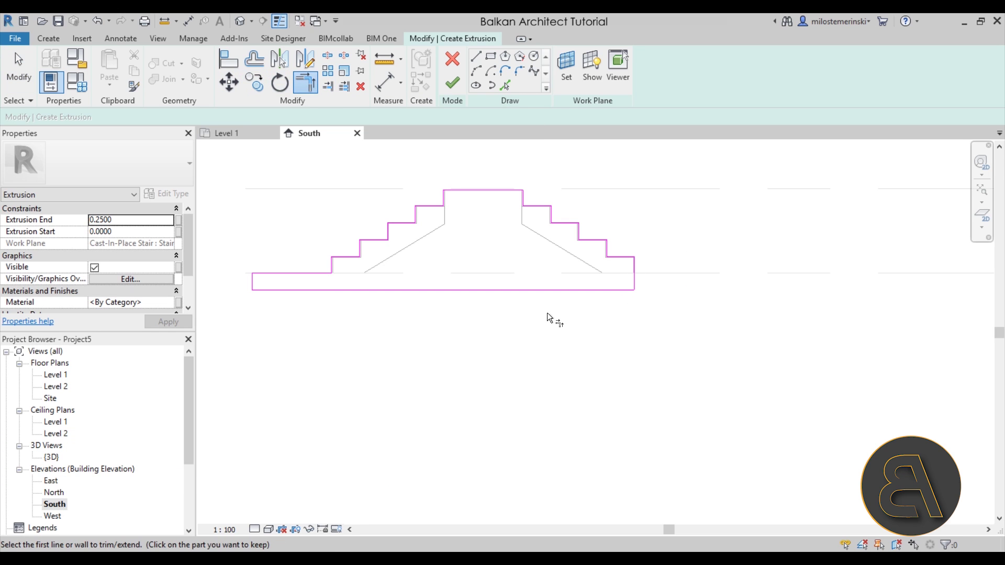
{"action": "key", "text": "Escape"}
Raise the top landing line to Level 2 and finish the extrusion sketch.
{"action": "scroll", "coordinate": [463, 189], "scroll_direction": "up", "scroll_amount": 3}
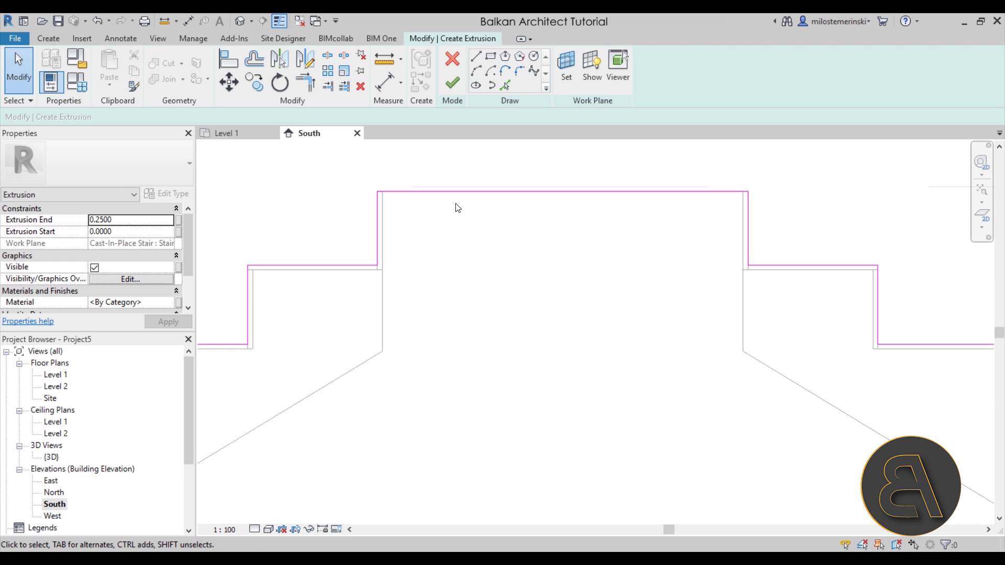
{"action": "left_click_drag", "start_coordinate": [460, 192], "coordinate": [458, 186]}
{"action": "scroll", "coordinate": [463, 202], "scroll_direction": "up", "scroll_amount": 3}
{"action": "scroll", "coordinate": [679, 218], "scroll_direction": "down", "scroll_amount": 6}
{"action": "left_click", "coordinate": [657, 306]}
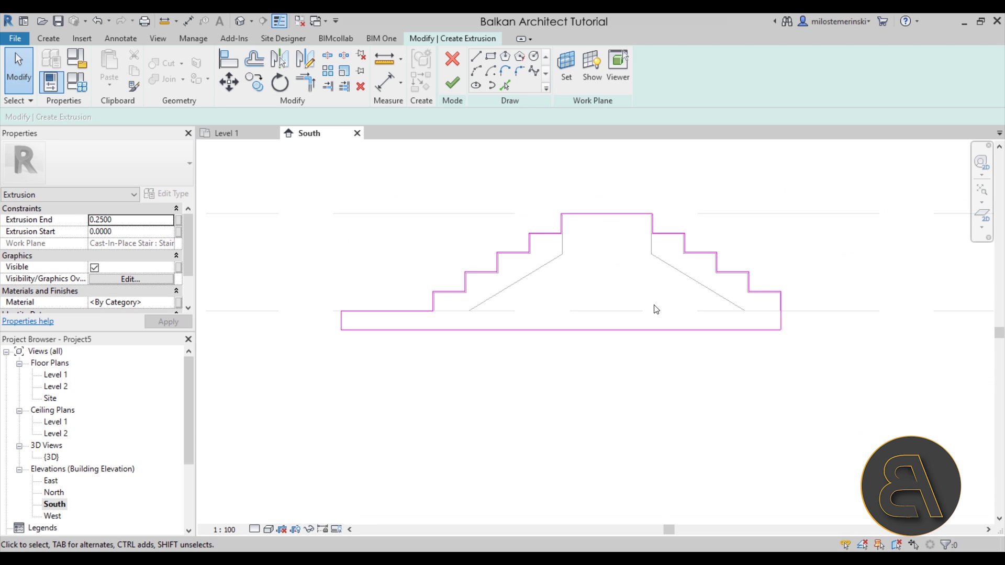
{"action": "left_click", "coordinate": [452, 83]}
{"action": "left_click", "coordinate": [650, 359]}
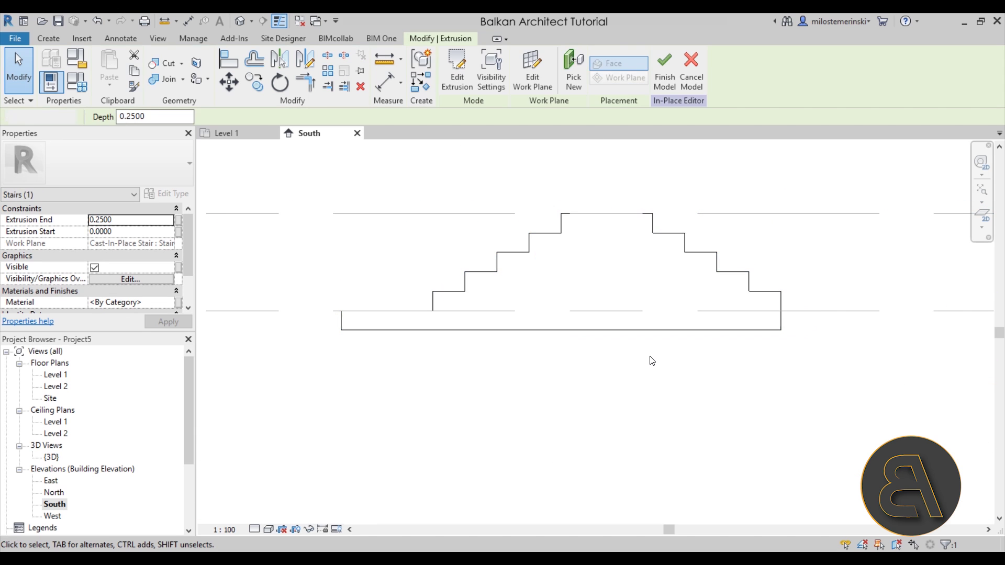
In the Level 1 plan, stretch the extrusion across the full 1.2 m stair width and finish the in-place model.
{"action": "double_click", "coordinate": [56, 374]}
{"action": "middle_click_drag", "start_coordinate": [511, 357], "coordinate": [534, 361]}
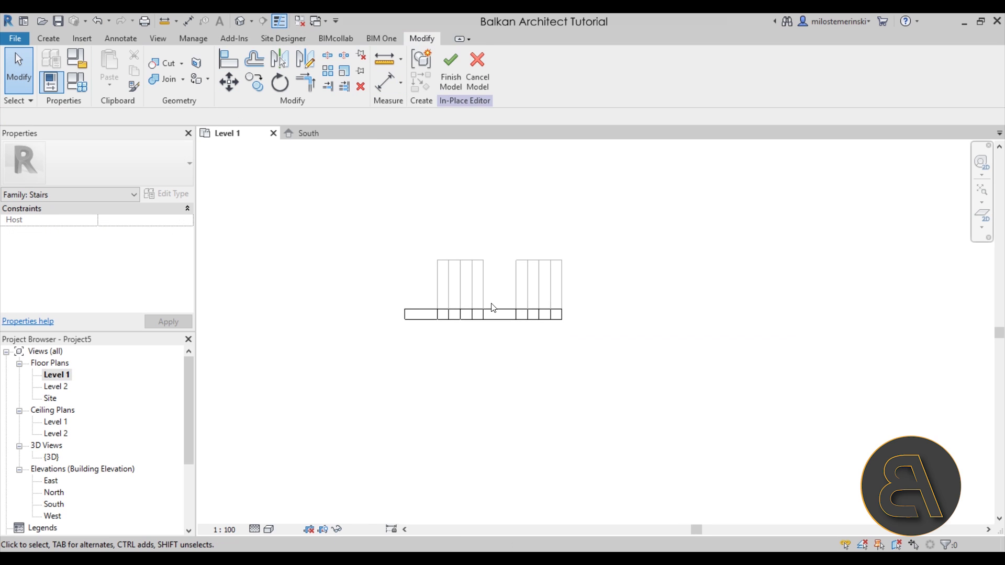
{"action": "left_click", "coordinate": [492, 308]}
{"action": "left_click_drag", "start_coordinate": [486, 307], "coordinate": [491, 260]}
{"action": "left_click_drag", "start_coordinate": [484, 324], "coordinate": [489, 308]}
{"action": "left_click", "coordinate": [510, 361]}
{"action": "left_click", "coordinate": [486, 310]}
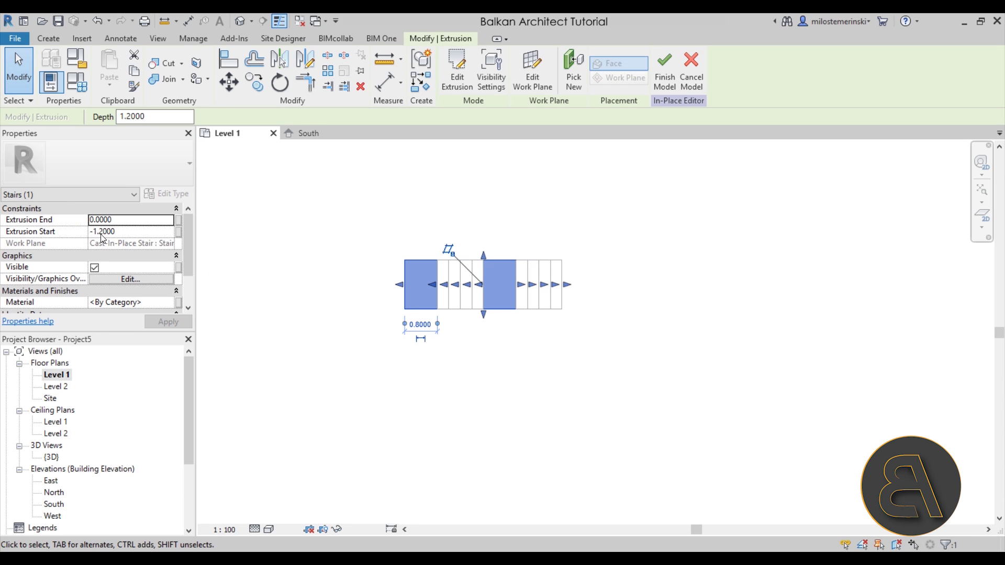
{"action": "left_click", "coordinate": [667, 85]}
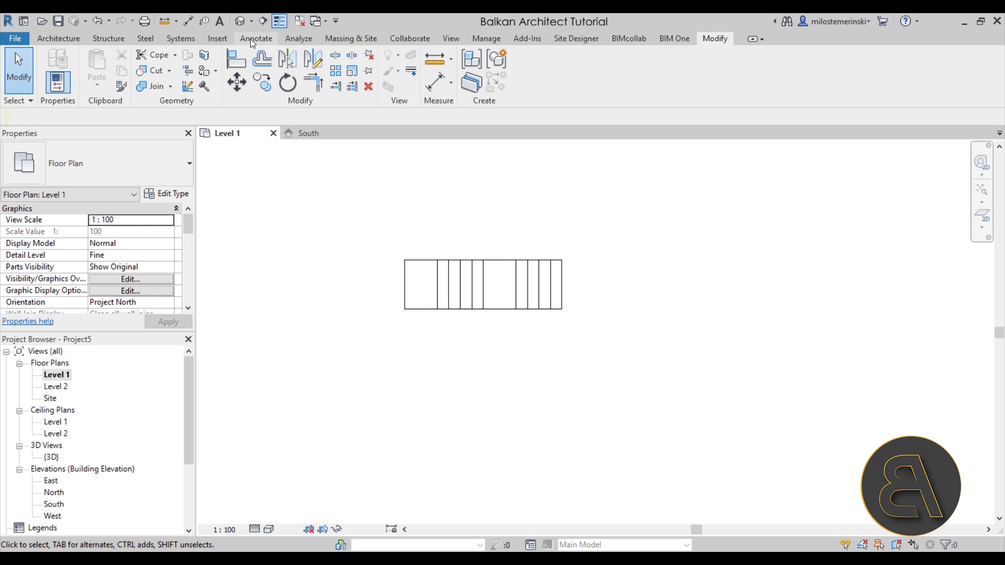
Open the default 3D view and examine how the extrusion and the two stair flights fit together.
{"action": "left_click", "coordinate": [240, 21]}
{"action": "middle_click_drag", "start_coordinate": [541, 312], "coordinate": [643, 377], "text": "shift"}
{"action": "scroll", "coordinate": [642, 376], "scroll_direction": "down", "scroll_amount": 2}
{"action": "middle_click_drag", "start_coordinate": [643, 377], "coordinate": [583, 381]}
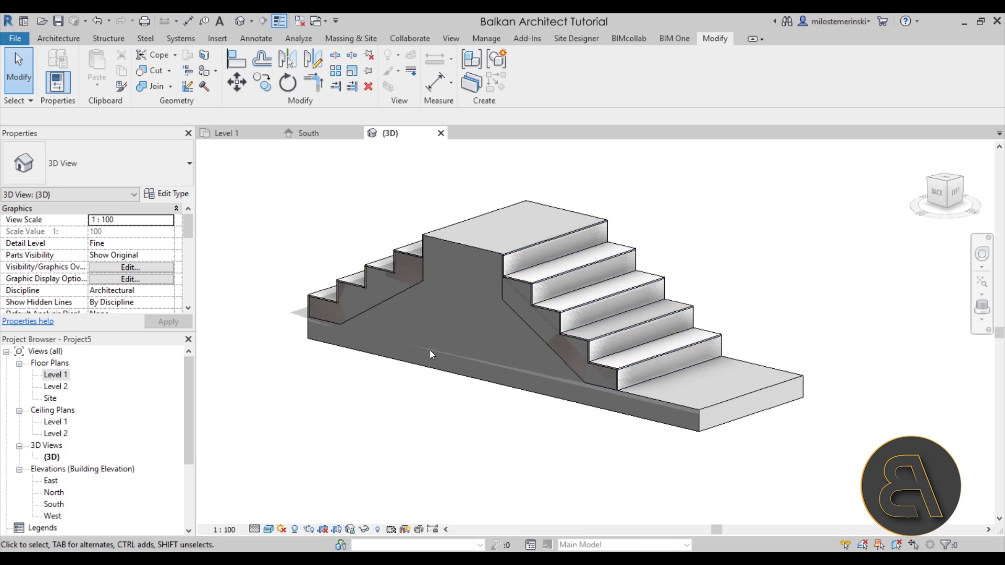
{"action": "left_click", "coordinate": [400, 289]}
{"action": "key", "text": "Escape"}
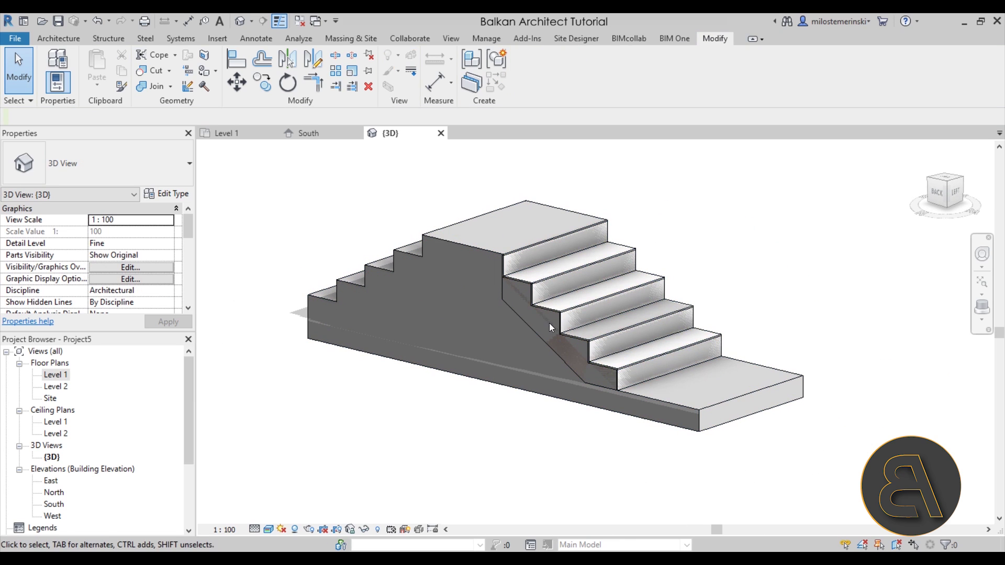
In the Level 1 plan, start a floor and add a boundary line offset 1.2 m from the stair's front edge.
{"action": "scroll", "coordinate": [456, 464], "scroll_direction": "down", "scroll_amount": 3}
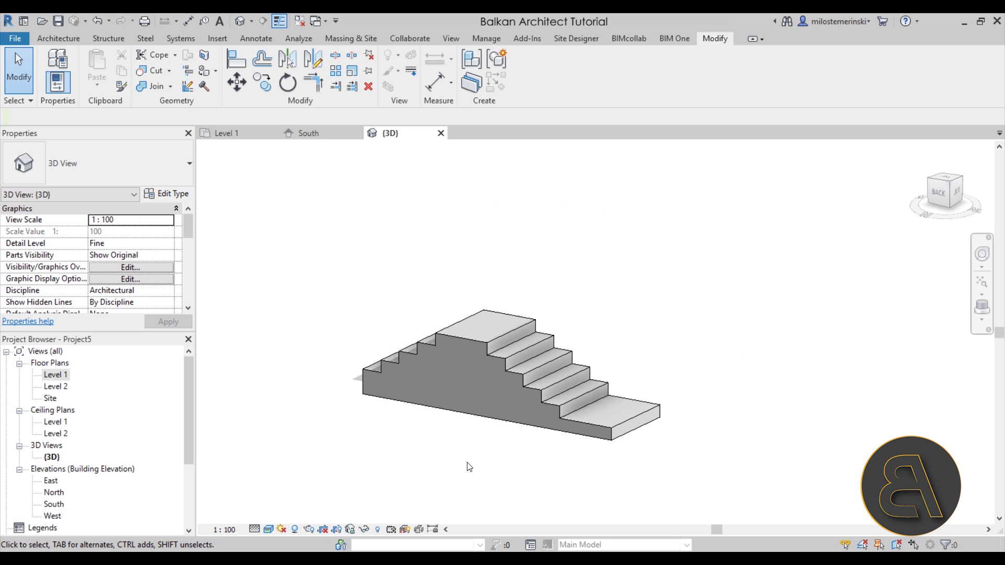
{"action": "double_click", "coordinate": [49, 377]}
{"action": "scroll", "coordinate": [503, 306], "scroll_direction": "down", "scroll_amount": 2}
{"action": "middle_click_drag", "start_coordinate": [506, 312], "coordinate": [467, 345]}
{"action": "scroll", "coordinate": [459, 357], "scroll_direction": "down", "scroll_amount": 3}
{"action": "middle_click_drag", "start_coordinate": [536, 407], "coordinate": [504, 367]}
{"action": "scroll", "coordinate": [447, 328], "scroll_direction": "up", "scroll_amount": 2}
{"action": "middle_click_drag", "start_coordinate": [449, 342], "coordinate": [463, 323]}
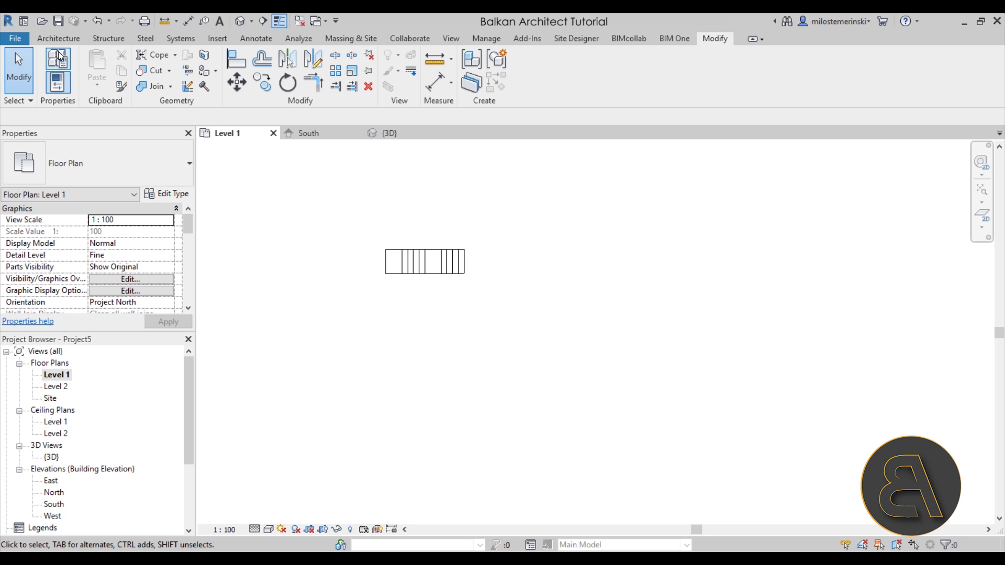
{"action": "left_click", "coordinate": [45, 41]}
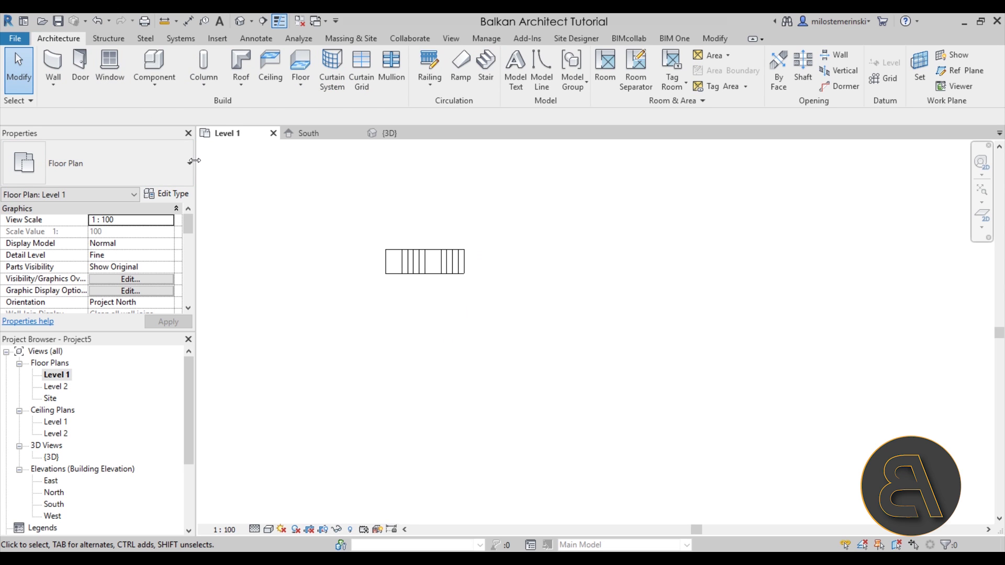
{"action": "left_click", "coordinate": [301, 69]}
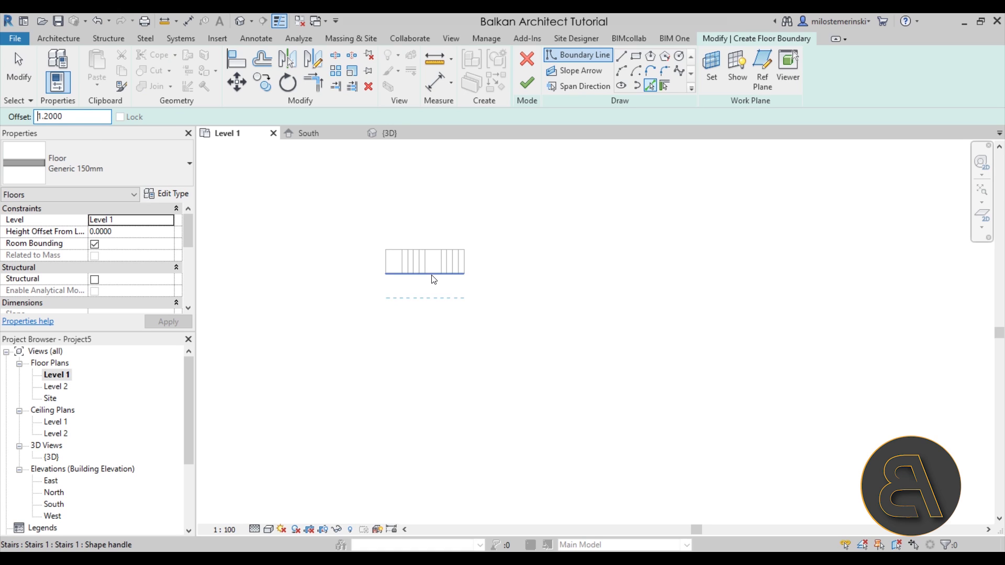
{"action": "left_click", "coordinate": [577, 55]}
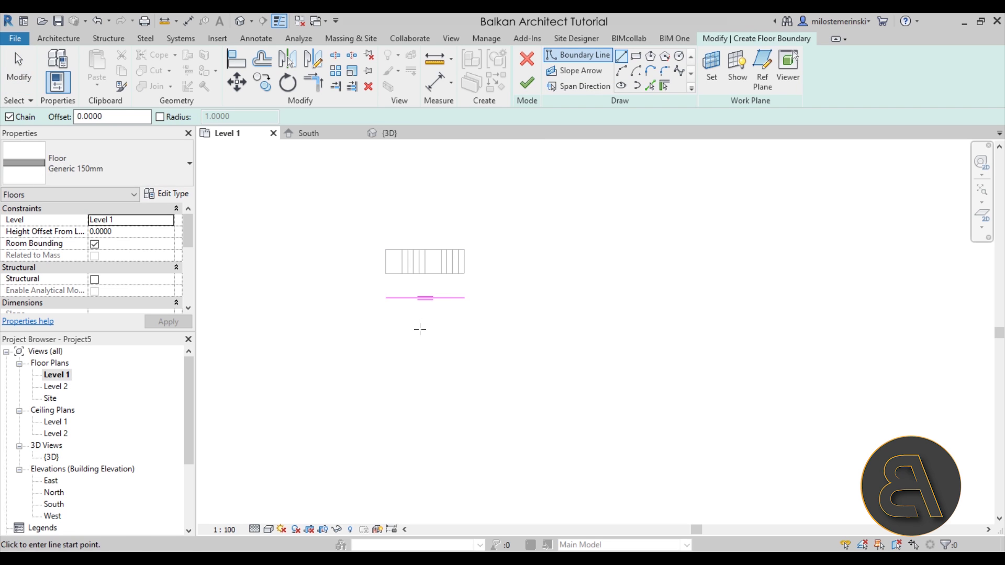
Sketch the remaining straight floor boundary segments around the stair, stepping down from the offset line's end to form an L-shaped outline.
{"action": "left_click", "coordinate": [462, 298]}
{"action": "scroll", "coordinate": [462, 317], "scroll_direction": "down", "scroll_amount": 2}
{"action": "left_click", "coordinate": [463, 386]}
{"action": "left_click", "coordinate": [712, 386]}
{"action": "left_click", "coordinate": [713, 168]}
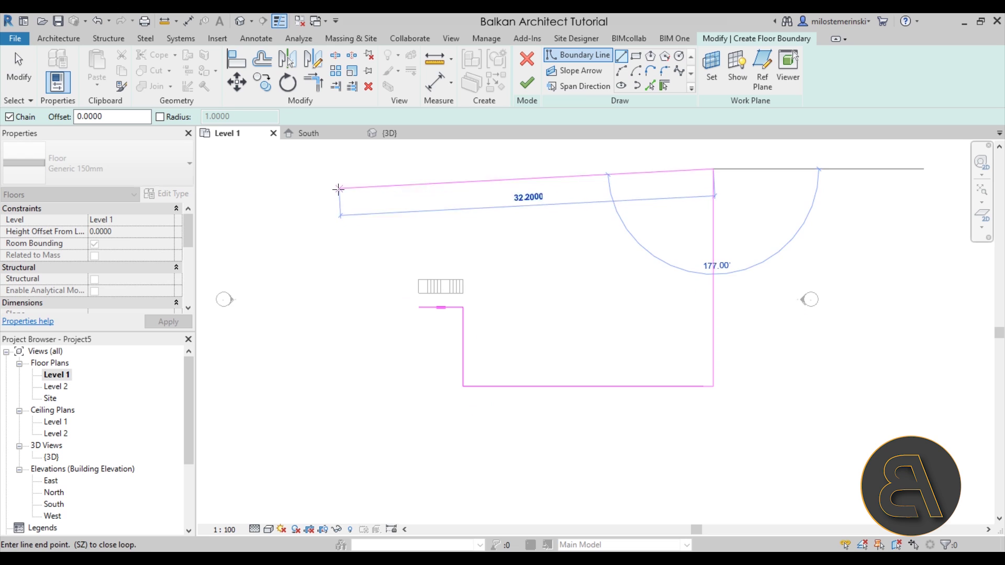
{"action": "left_click", "coordinate": [319, 168]}
{"action": "left_click", "coordinate": [319, 306]}
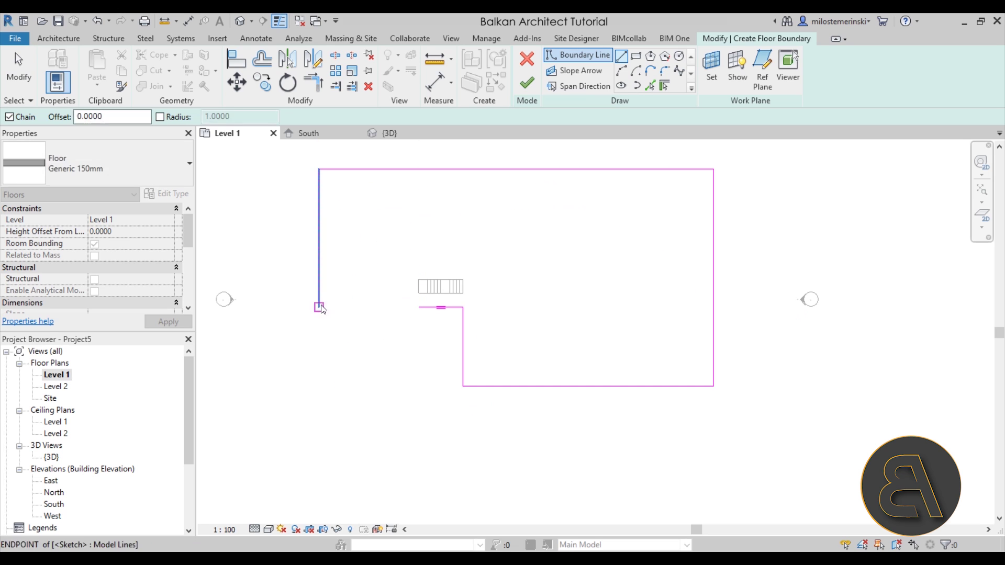
Trim/extend the offset boundary line and the outline's far vertical edge to a corner, closing the floor boundary.
{"action": "key", "text": "Escape"}
{"action": "key", "text": "Escape"}
{"action": "key", "text": "t"}
{"action": "key", "text": "r"}
{"action": "left_click", "coordinate": [437, 307]}
{"action": "left_click", "coordinate": [319, 270]}
{"action": "key", "text": "Escape"}
Try to shift the floor boundary's inner vertical edge sideways, and undo the move.
{"action": "left_click", "coordinate": [463, 347]}
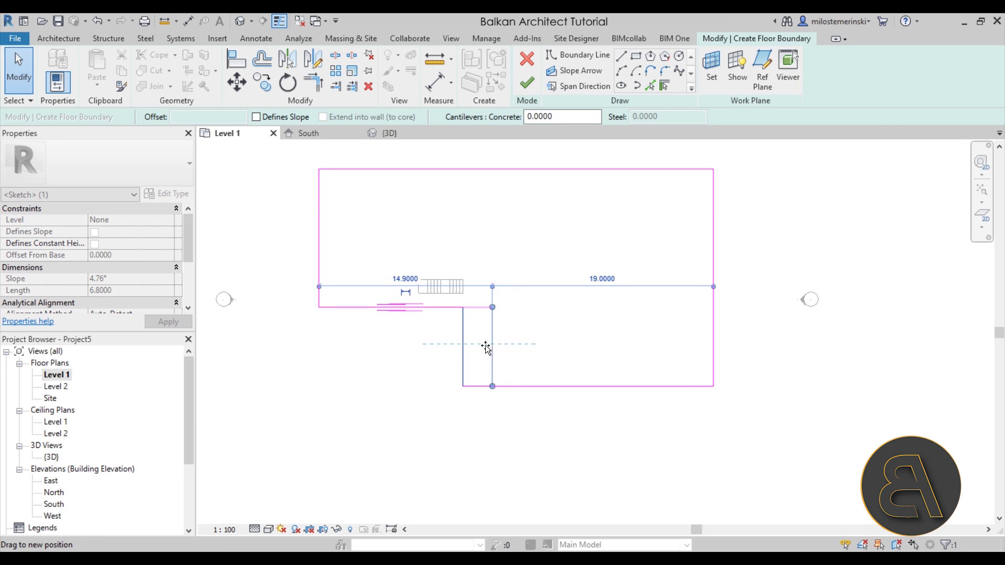
{"action": "left_click_drag", "start_coordinate": [466, 345], "coordinate": [466, 347]}
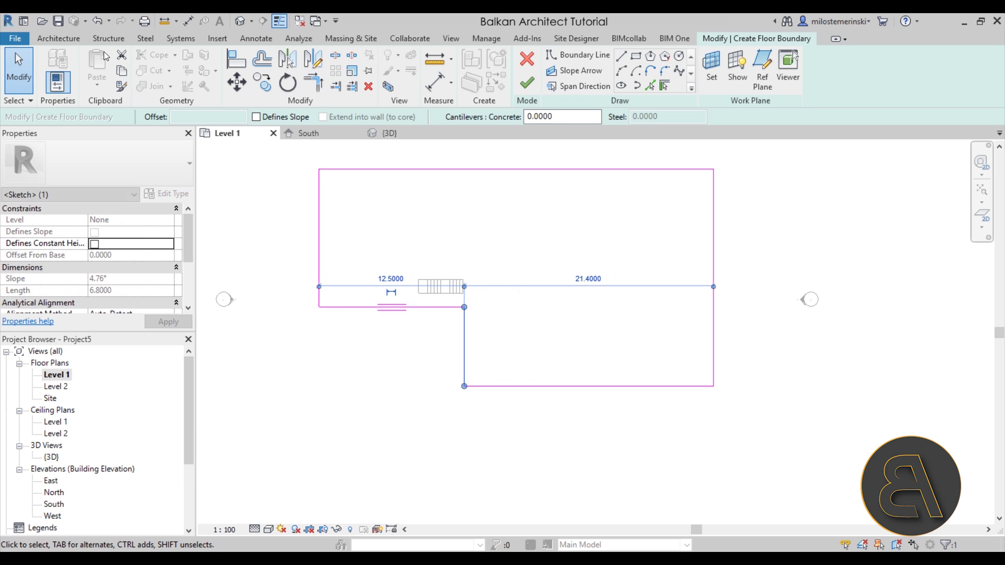
{"action": "left_click", "coordinate": [98, 21]}
Reshape the floor by narrowing its right side, extending its left side and lowering the bottom edge to about 12.9 m below the offset line; finish the floor.
{"action": "left_click_drag", "start_coordinate": [711, 325], "coordinate": [582, 329]}
{"action": "left_click_drag", "start_coordinate": [505, 388], "coordinate": [504, 426]}
{"action": "left_click_drag", "start_coordinate": [317, 272], "coordinate": [280, 269]}
{"action": "left_click_drag", "start_coordinate": [535, 425], "coordinate": [535, 457]}
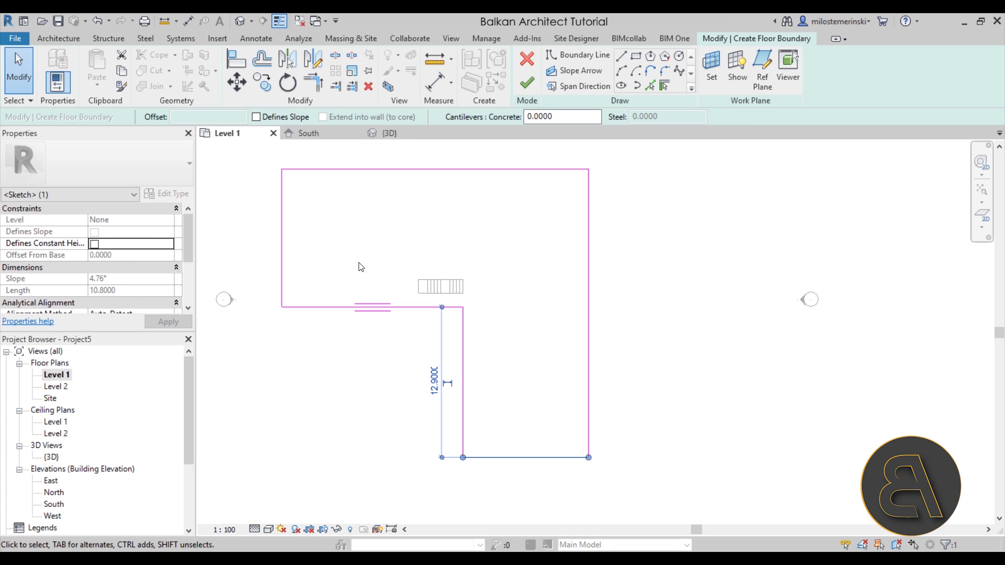
{"action": "left_click", "coordinate": [530, 88]}
{"action": "scroll", "coordinate": [498, 285], "scroll_direction": "up", "scroll_amount": 5}
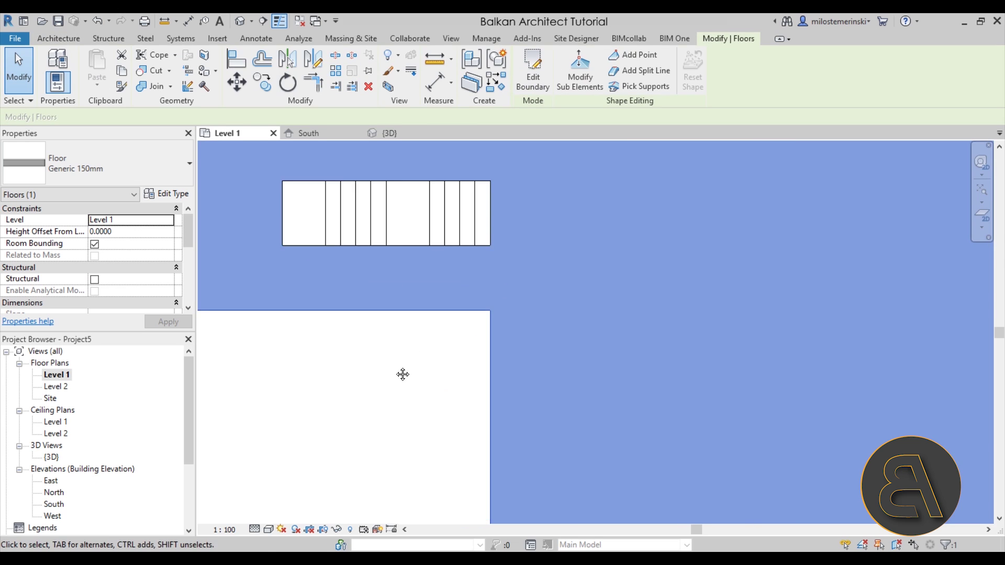
{"action": "scroll", "coordinate": [402, 374], "scroll_direction": "down", "scroll_amount": 2}
{"action": "left_click", "coordinate": [491, 372]}
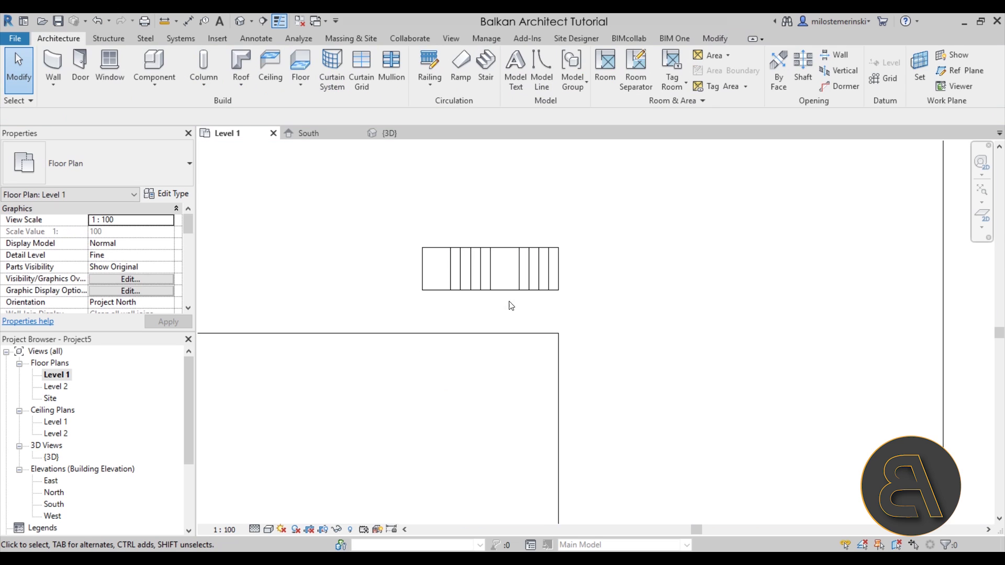
Copy the in-place stair twice to the left, end to end, to make a continuous row of three.
{"action": "left_click", "coordinate": [497, 268]}
{"action": "left_click", "coordinate": [265, 84]}
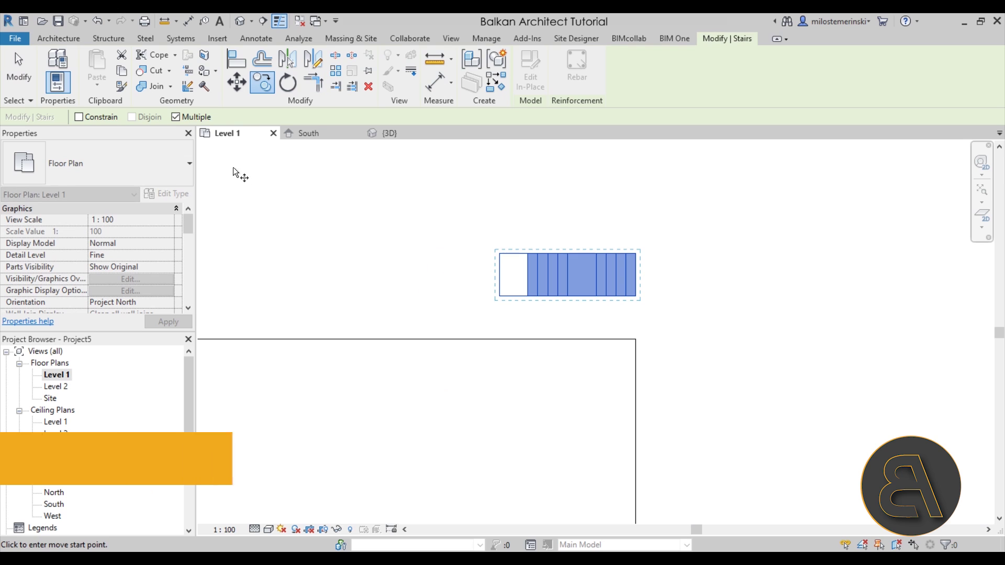
{"action": "left_click", "coordinate": [635, 253]}
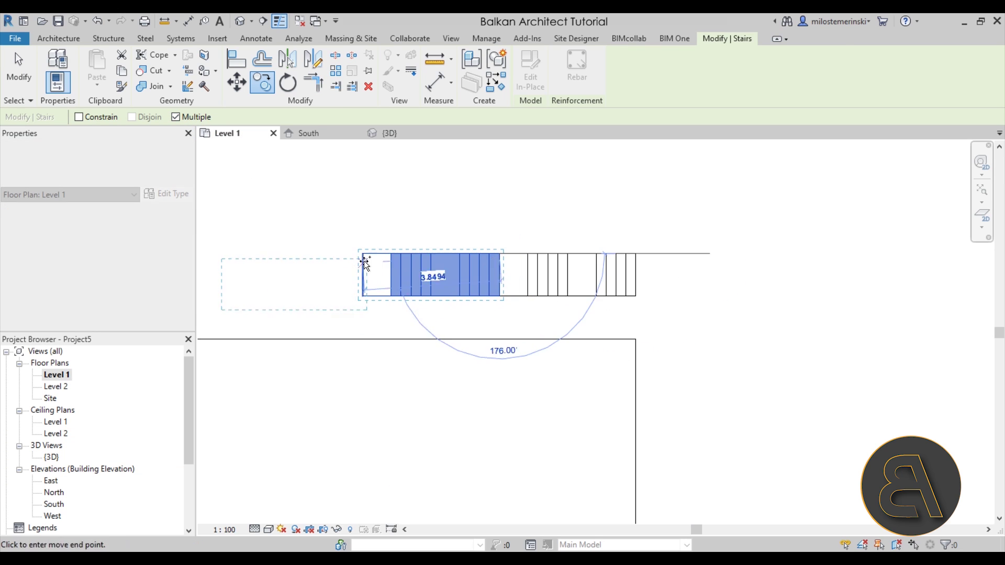
{"action": "middle_click_drag", "start_coordinate": [448, 274], "coordinate": [583, 341]}
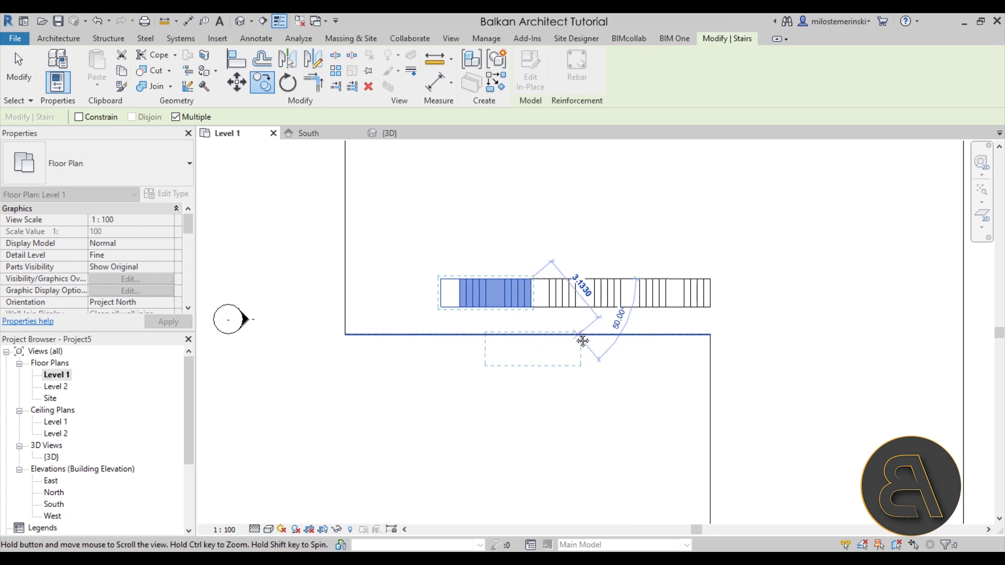
{"action": "key", "text": "Escape"}
{"action": "key", "text": "Escape"}
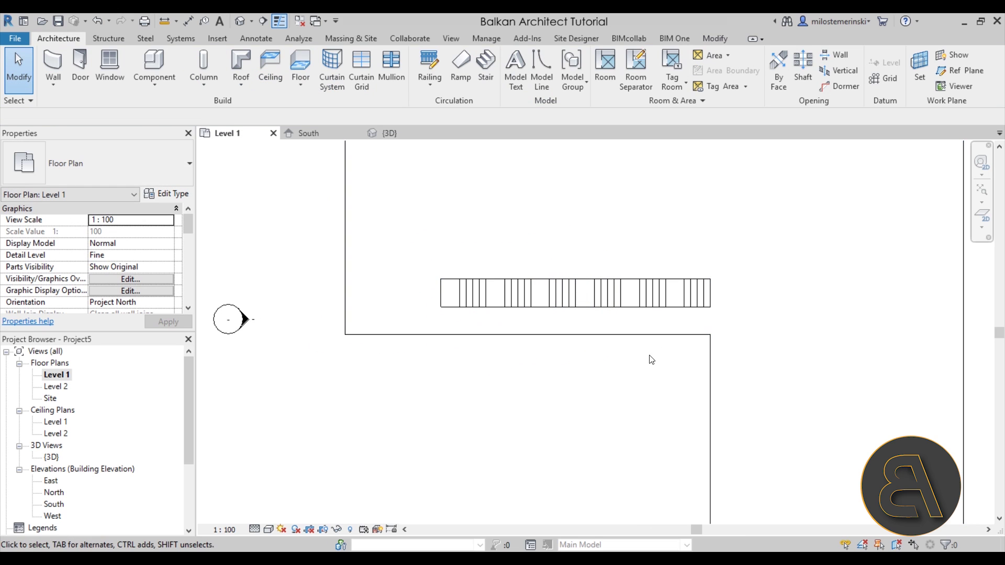
Copy the whole row of three stairs directly behind the original row so their long edges touch.
{"action": "middle_click_drag", "start_coordinate": [596, 388], "coordinate": [475, 417]}
{"action": "middle_click_drag", "start_coordinate": [448, 370], "coordinate": [520, 359]}
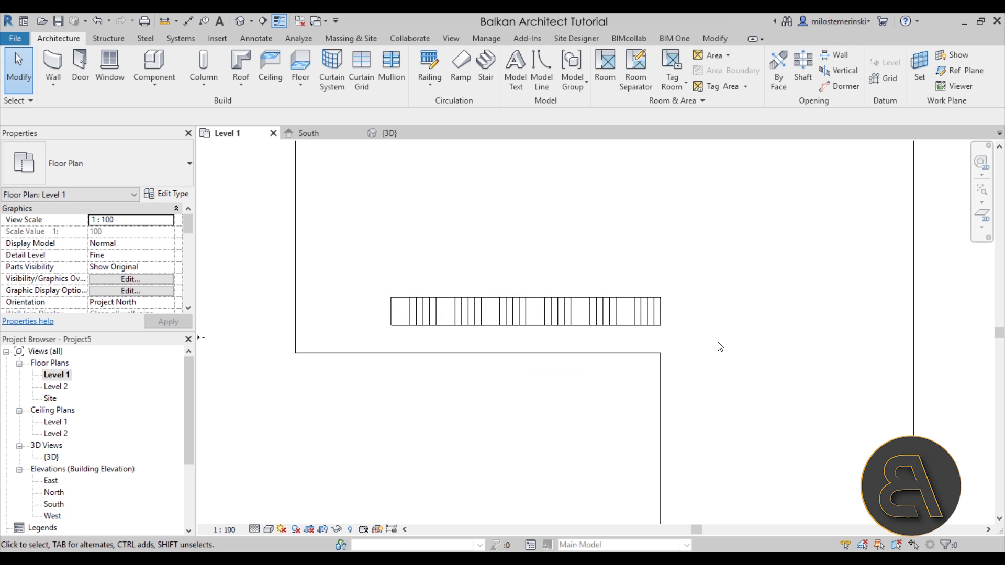
{"action": "left_click_drag", "start_coordinate": [718, 343], "coordinate": [366, 282]}
{"action": "left_click", "coordinate": [264, 77]}
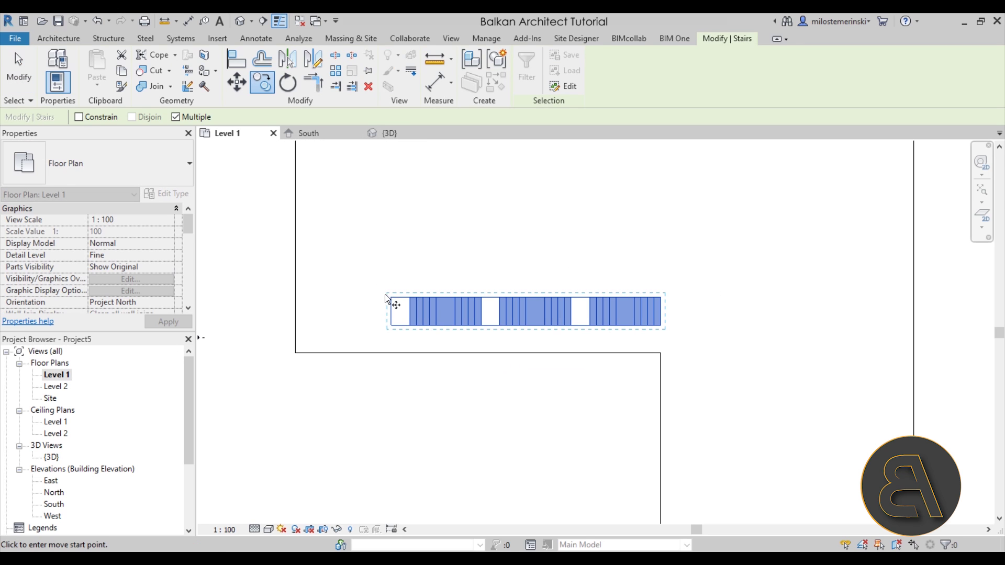
{"action": "left_click", "coordinate": [390, 325]}
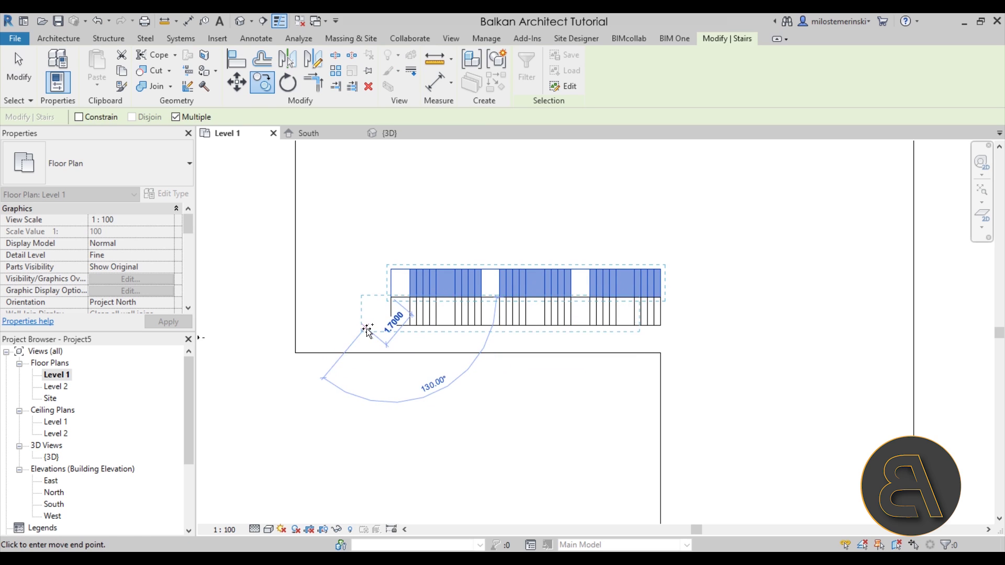
{"action": "key", "text": "Escape"}
{"action": "key", "text": "Escape"}
Select the copied back row of stairs and, in the South elevation, move it up 1.02 m so its base sits on Level 2.
{"action": "left_click_drag", "start_coordinate": [734, 283], "coordinate": [285, 262]}
{"action": "key", "text": "Escape"}
{"action": "left_click_drag", "start_coordinate": [746, 278], "coordinate": [351, 267]}
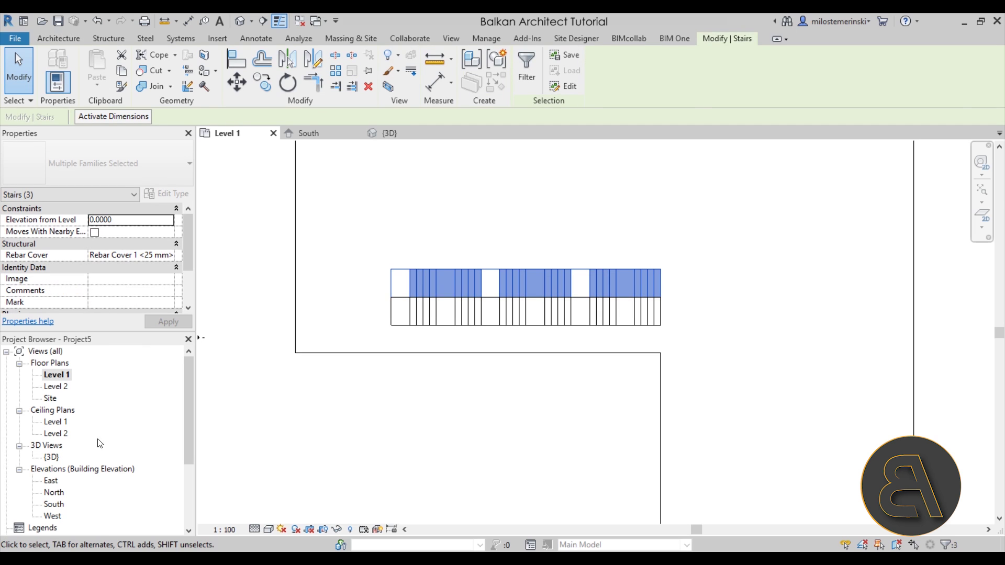
{"action": "double_click", "coordinate": [54, 505]}
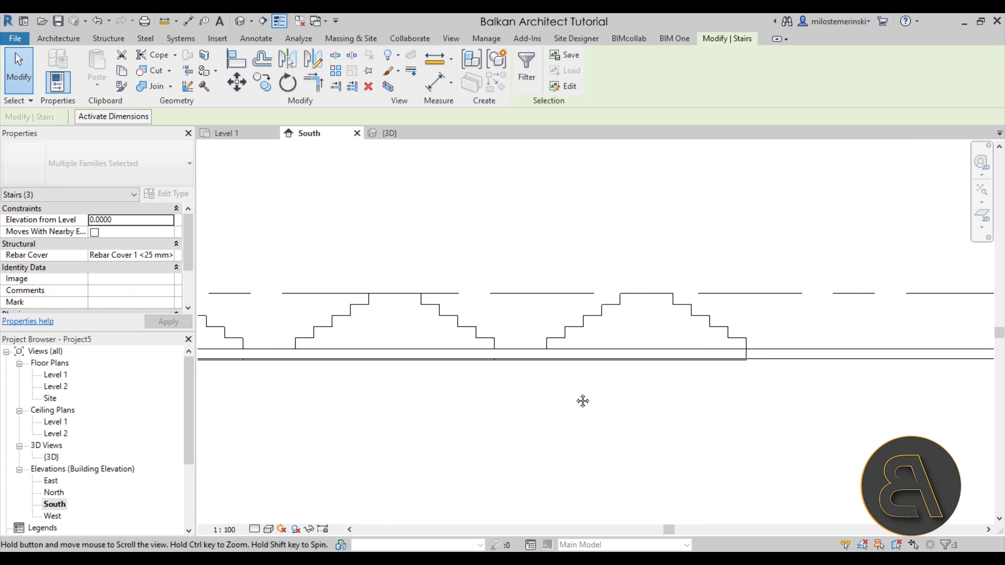
{"action": "left_click", "coordinate": [243, 88]}
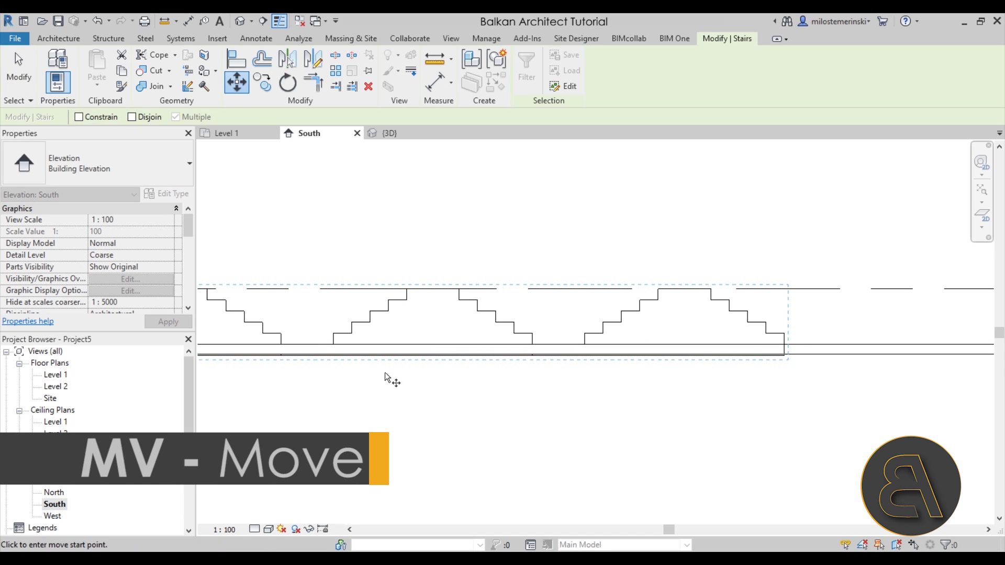
{"action": "scroll", "coordinate": [242, 359], "scroll_direction": "up", "scroll_amount": 4}
{"action": "scroll", "coordinate": [432, 361], "scroll_direction": "down", "scroll_amount": 2}
{"action": "middle_click_drag", "start_coordinate": [630, 361], "coordinate": [376, 332]}
{"action": "left_click", "coordinate": [365, 316]}
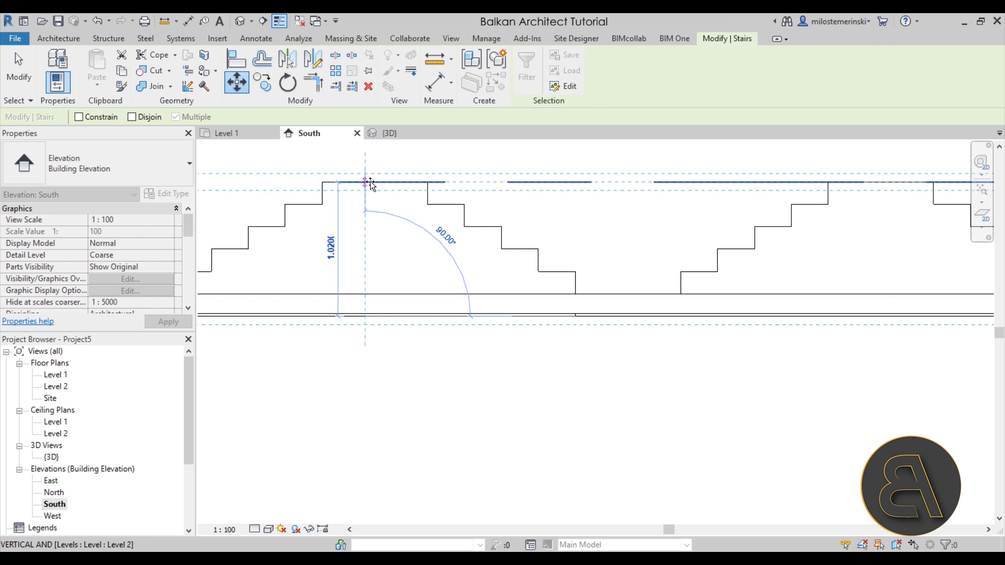
{"action": "left_click", "coordinate": [366, 183]}
{"action": "scroll", "coordinate": [388, 307], "scroll_direction": "down", "scroll_amount": 2}
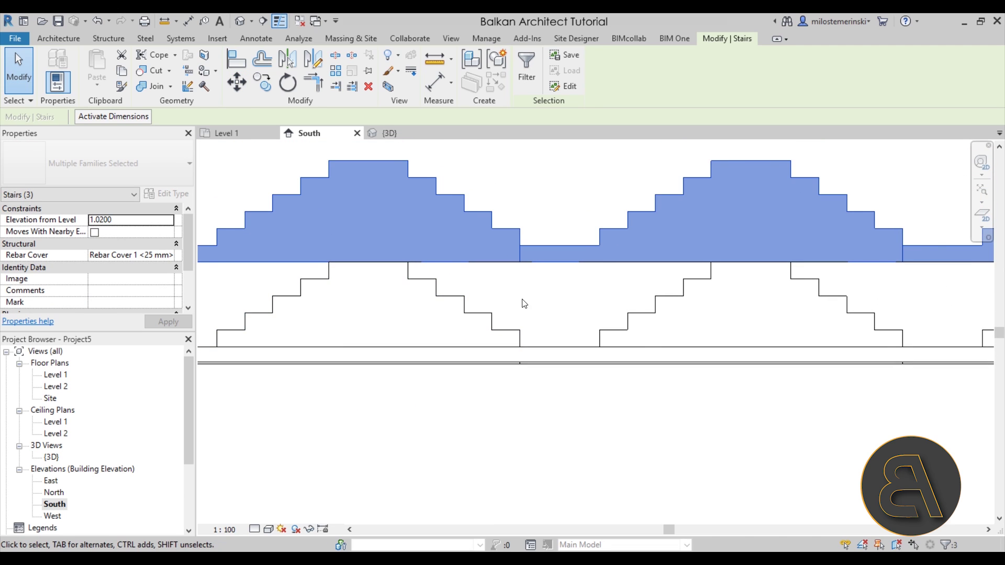
{"action": "scroll", "coordinate": [454, 291], "scroll_direction": "down", "scroll_amount": 1}
{"action": "middle_click_drag", "start_coordinate": [454, 292], "coordinate": [426, 288]}
{"action": "scroll", "coordinate": [444, 361], "scroll_direction": "down", "scroll_amount": 2}
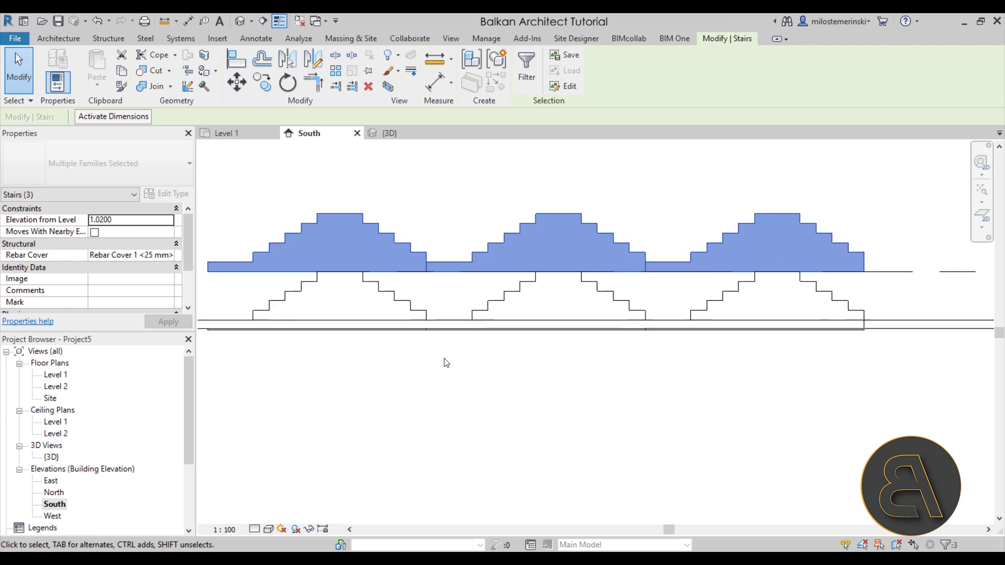
{"action": "scroll", "coordinate": [388, 308], "scroll_direction": "up", "scroll_amount": 3}
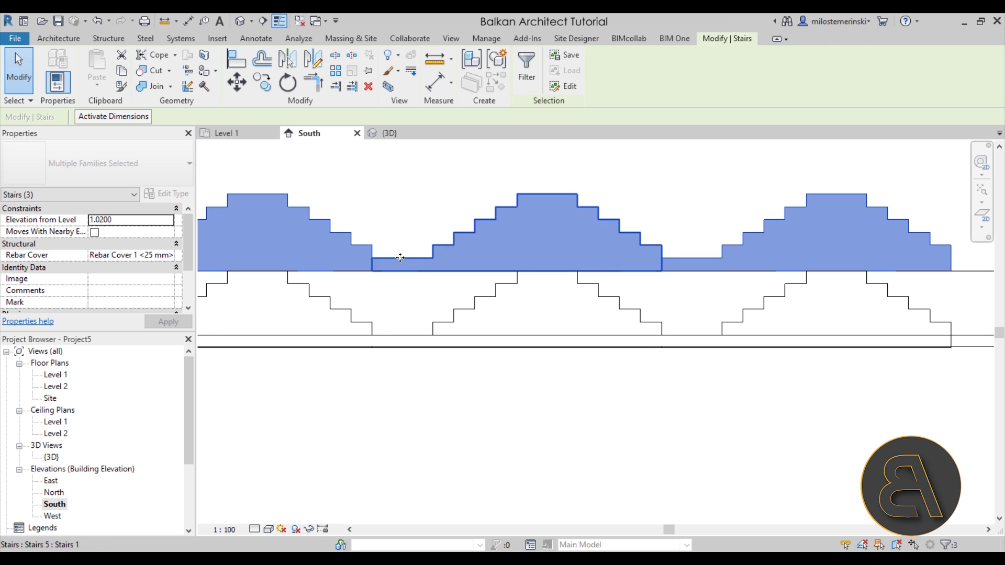
{"action": "scroll", "coordinate": [519, 337], "scroll_direction": "down", "scroll_amount": 1}
{"action": "left_click", "coordinate": [526, 405]}
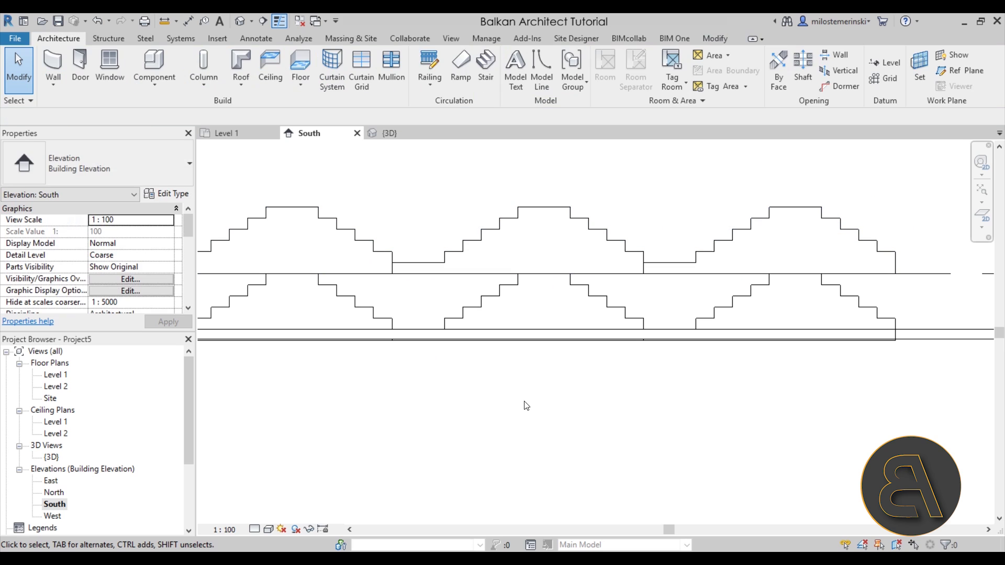
Draw a vertical grid line through the midpoint of the middle lower stair's top landing, extending above the upper row.
{"action": "left_click", "coordinate": [887, 87]}
{"action": "left_click", "coordinate": [542, 273]}
{"action": "scroll", "coordinate": [544, 277], "scroll_direction": "down", "scroll_amount": 2}
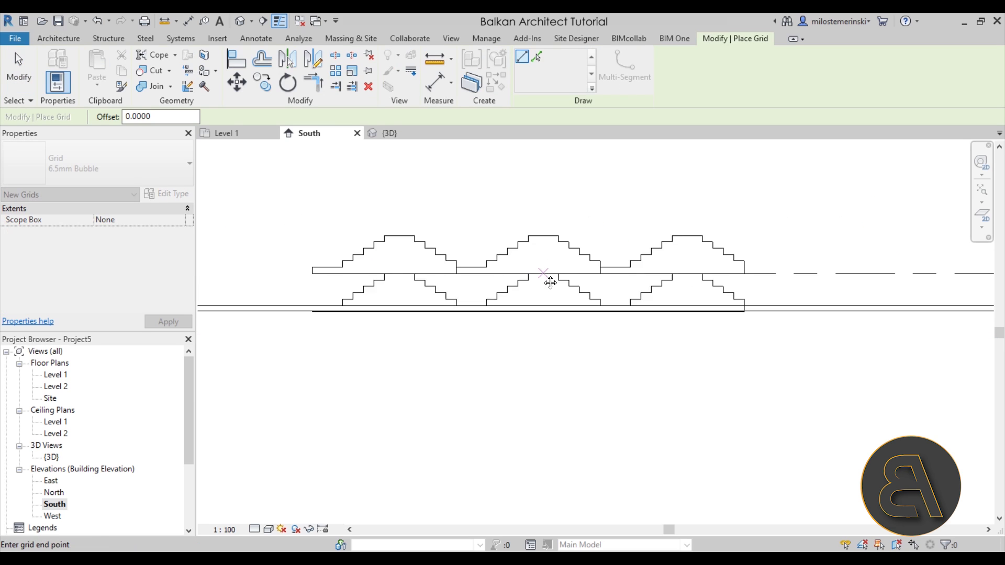
{"action": "middle_click_drag", "start_coordinate": [550, 282], "coordinate": [548, 373]}
{"action": "left_click", "coordinate": [542, 185]}
{"action": "key", "text": "Escape"}
{"action": "key", "text": "Escape"}
{"action": "left_click", "coordinate": [543, 259]}
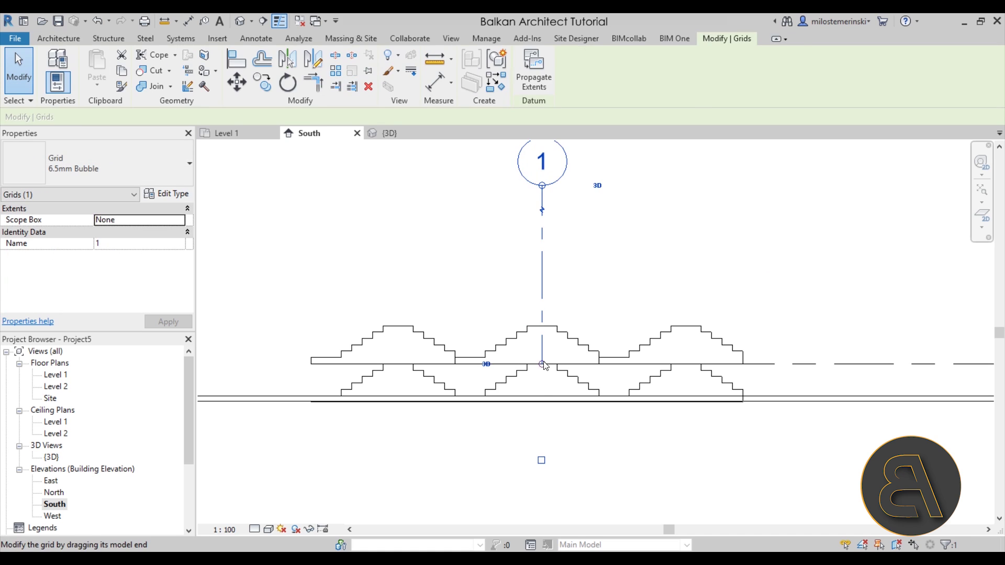
{"action": "key", "text": "Escape"}
Move the three upper stairs 1.92 m to the right so the midpoint of their low landing lines up with the grid.
{"action": "left_click_drag", "start_coordinate": [754, 346], "coordinate": [536, 328]}
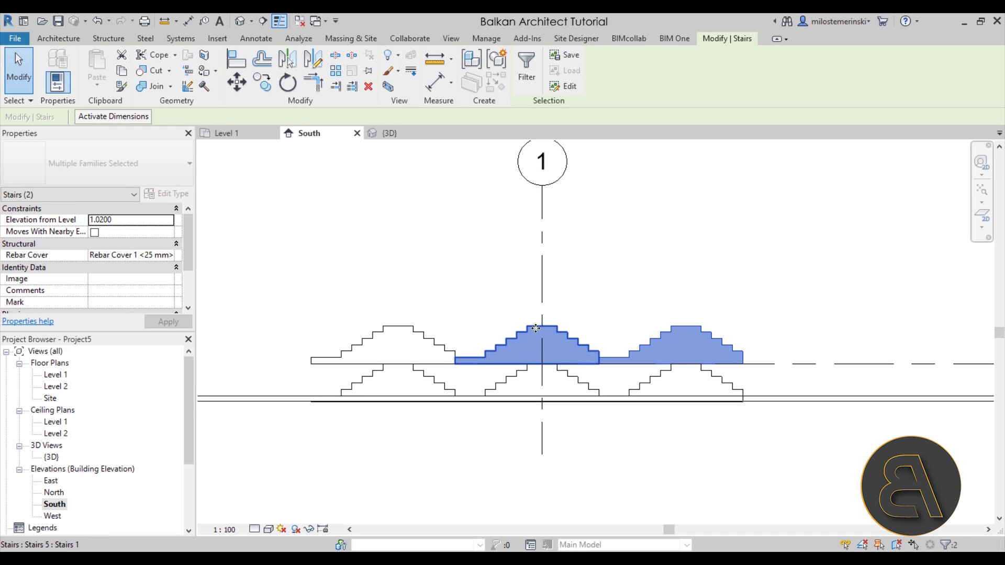
{"action": "left_click", "coordinate": [429, 338], "text": "ctrl"}
{"action": "left_click", "coordinate": [237, 82]}
{"action": "scroll", "coordinate": [524, 335], "scroll_direction": "up", "scroll_amount": 3}
{"action": "middle_click_drag", "start_coordinate": [525, 336], "coordinate": [533, 274]}
{"action": "left_click", "coordinate": [402, 347]}
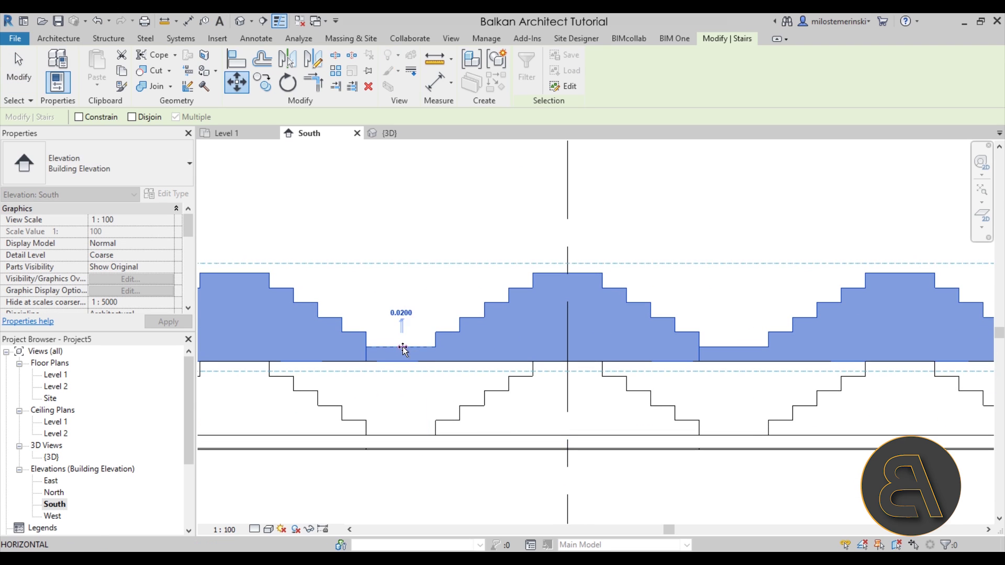
{"action": "left_click", "coordinate": [571, 349]}
{"action": "scroll", "coordinate": [549, 369], "scroll_direction": "up", "scroll_amount": 2}
{"action": "key", "text": "Escape"}
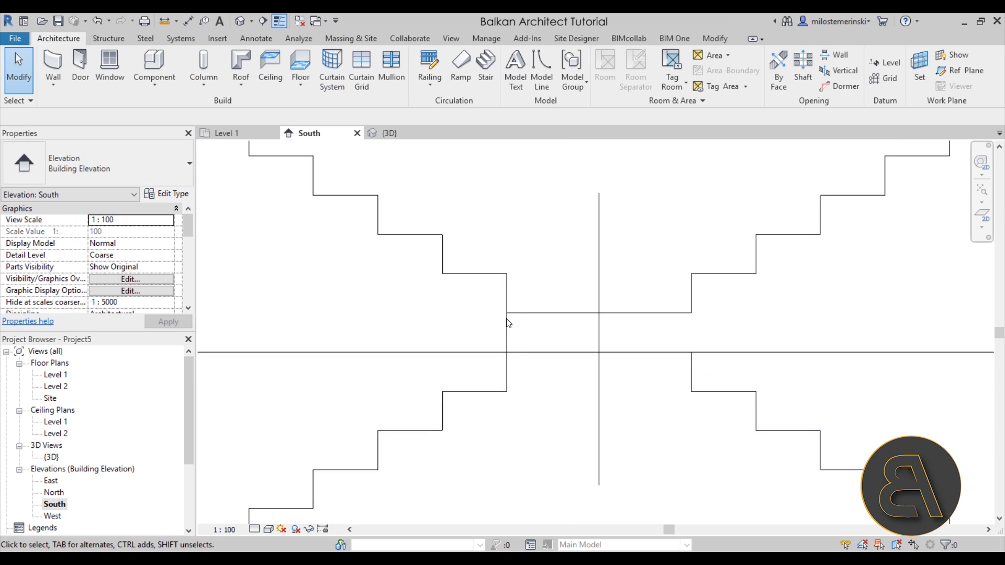
Delete the vertical reference grid line from the South elevation.
{"action": "scroll", "coordinate": [654, 325], "scroll_direction": "down", "scroll_amount": 3}
{"action": "middle_click_drag", "start_coordinate": [647, 323], "coordinate": [576, 387]}
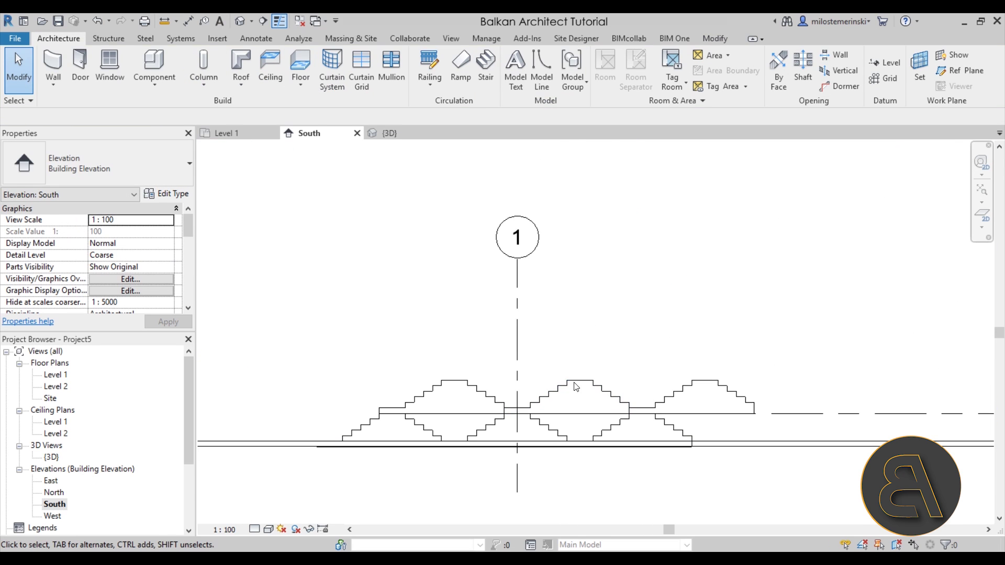
{"action": "key", "text": "Delete"}
{"action": "scroll", "coordinate": [512, 392], "scroll_direction": "down", "scroll_amount": 1}
{"action": "middle_click_drag", "start_coordinate": [512, 392], "coordinate": [452, 276]}
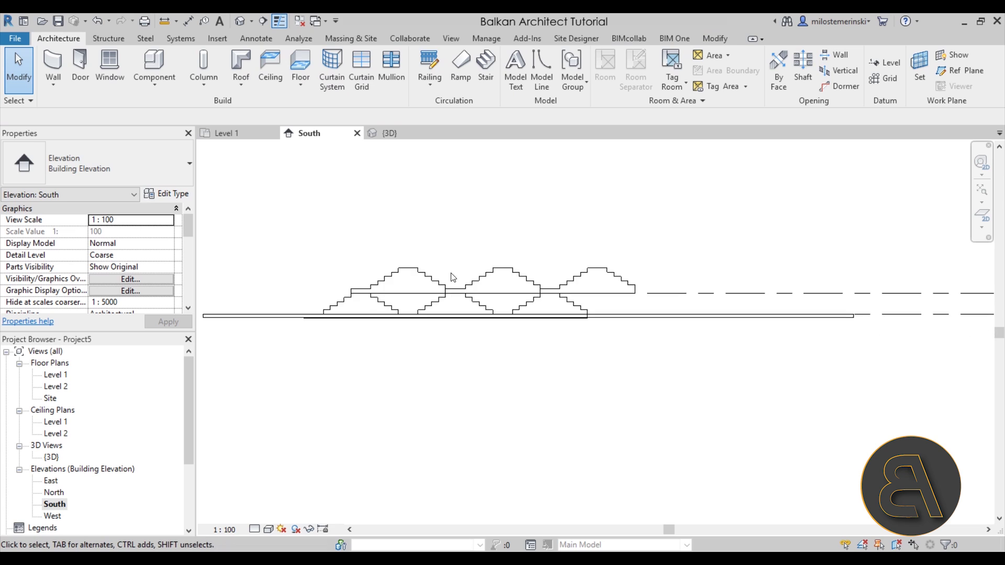
{"action": "scroll", "coordinate": [523, 349], "scroll_direction": "up", "scroll_amount": 1}
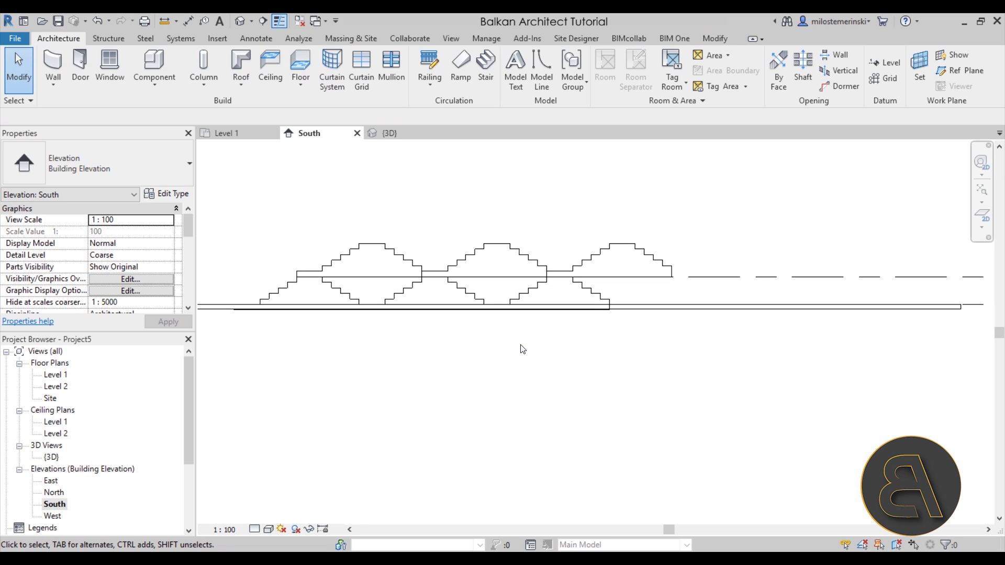
Select the three upper stairs in the South elevation and inspect them in the 3D view.
{"action": "middle_click_drag", "start_coordinate": [433, 348], "coordinate": [500, 377]}
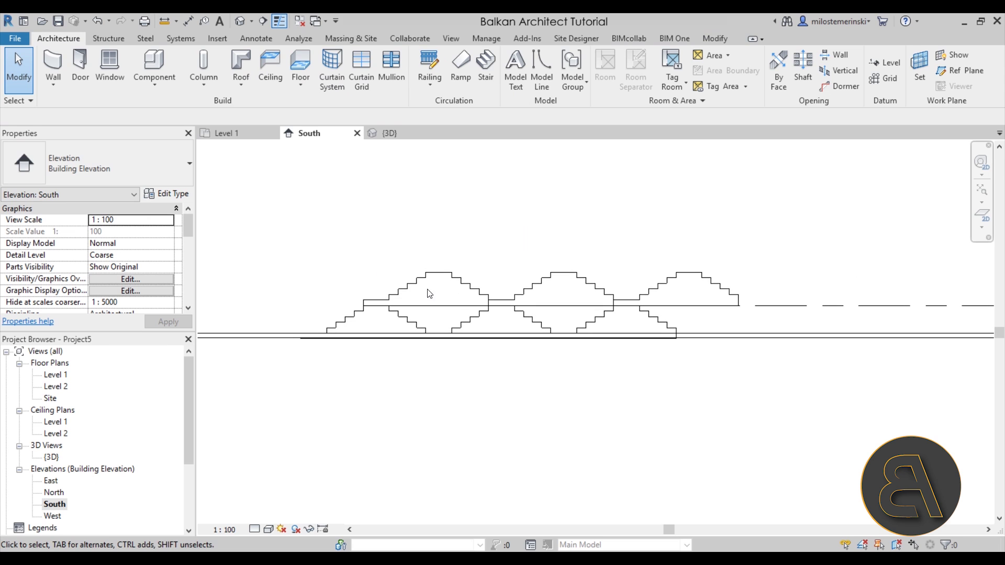
{"action": "left_click_drag", "start_coordinate": [790, 287], "coordinate": [313, 213]}
{"action": "left_click", "coordinate": [239, 21]}
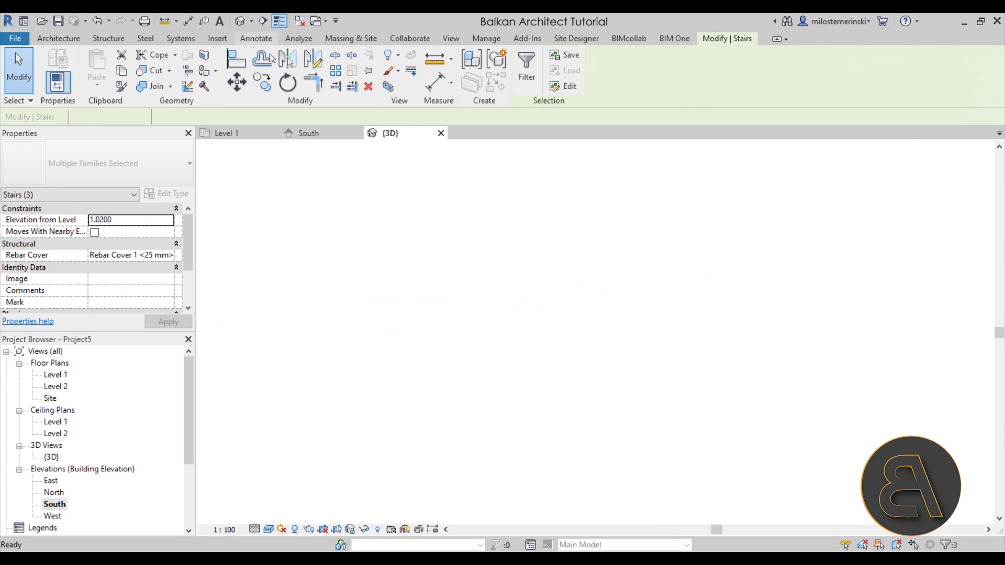
{"action": "middle_click_drag", "start_coordinate": [594, 432], "coordinate": [512, 310], "text": "shift"}
Select the leftmost upper stair and, in the South elevation, copy it 3.84 m to the left.
{"action": "left_click", "coordinate": [509, 298]}
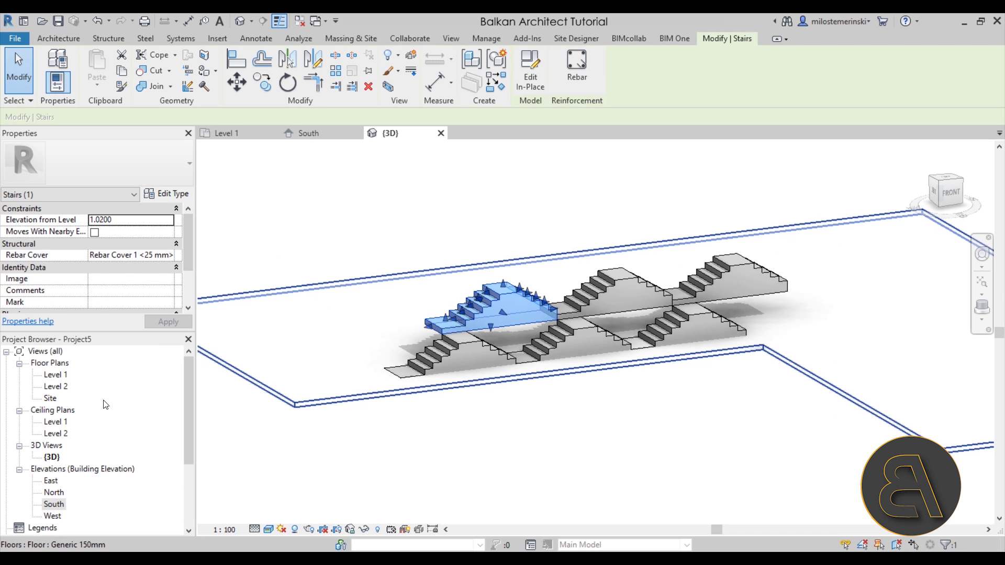
{"action": "double_click", "coordinate": [53, 505]}
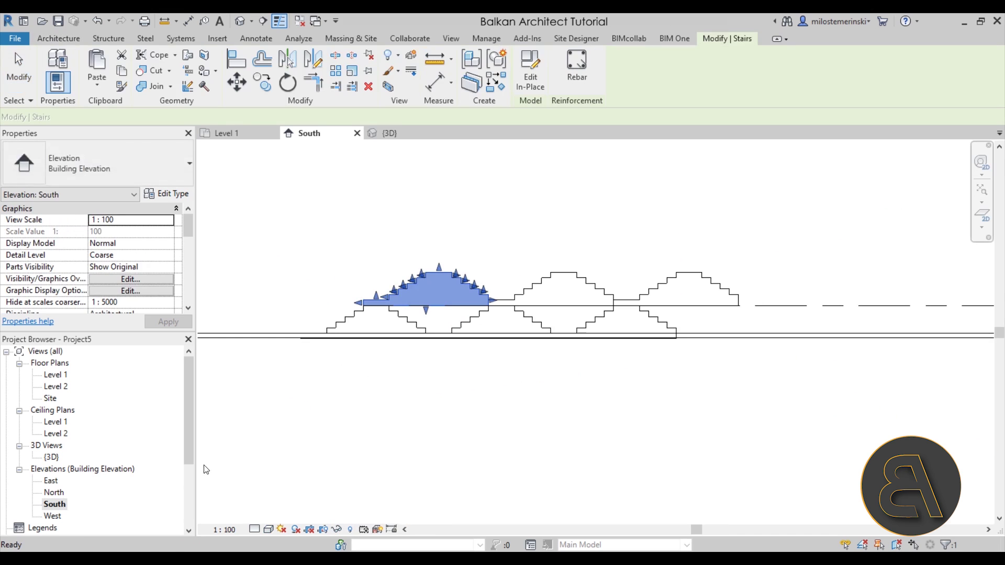
{"action": "key", "text": "c"}
{"action": "key", "text": "c"}
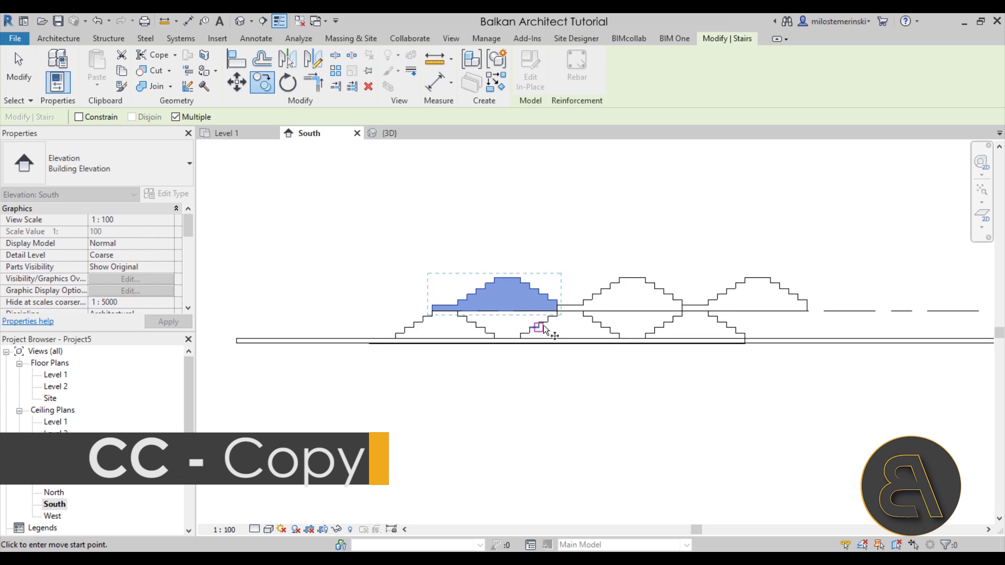
{"action": "scroll", "coordinate": [560, 309], "scroll_direction": "up", "scroll_amount": 2}
{"action": "left_click", "coordinate": [568, 291]}
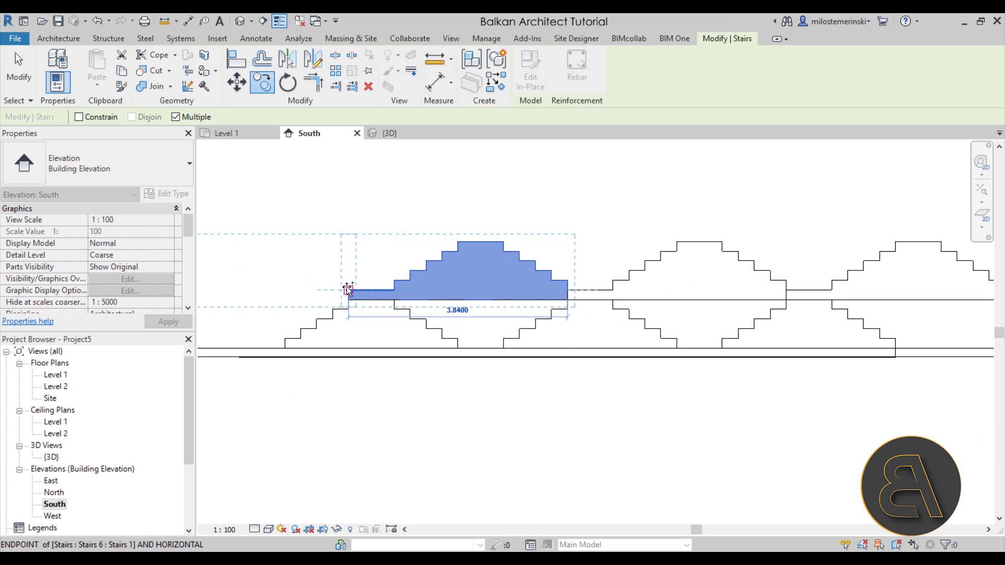
{"action": "scroll", "coordinate": [526, 322], "scroll_direction": "down", "scroll_amount": 4}
{"action": "key", "text": "Escape"}
{"action": "key", "text": "Escape"}
{"action": "middle_click_drag", "start_coordinate": [426, 328], "coordinate": [449, 351]}
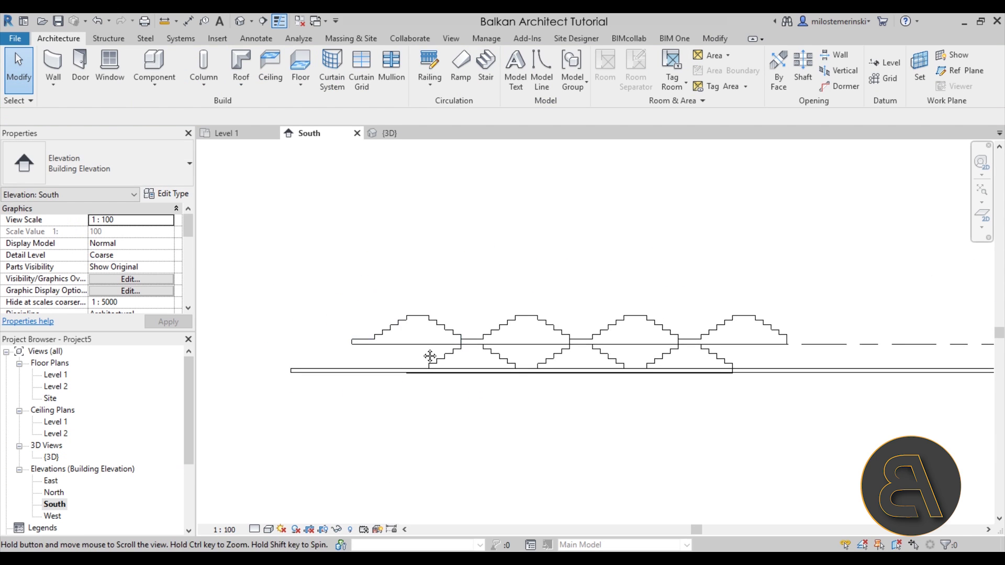
In the 3D view, stretch the base of the new leftmost upper stair down towards the floor.
{"action": "left_click", "coordinate": [387, 135]}
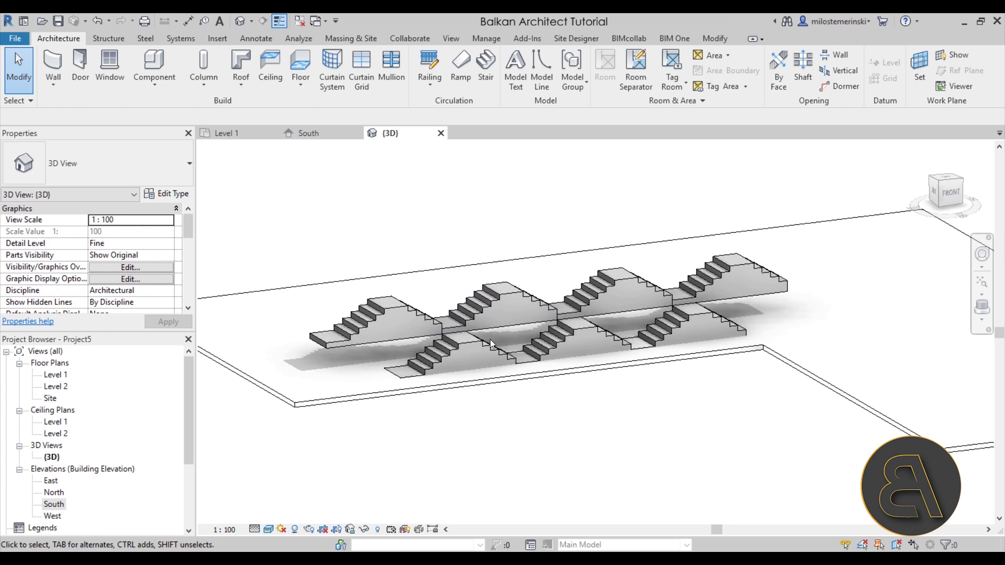
{"action": "left_click", "coordinate": [413, 321]}
{"action": "left_click_drag", "start_coordinate": [378, 327], "coordinate": [376, 366]}
{"action": "left_click", "coordinate": [384, 406]}
{"action": "scroll", "coordinate": [406, 393], "scroll_direction": "down", "scroll_amount": 4}
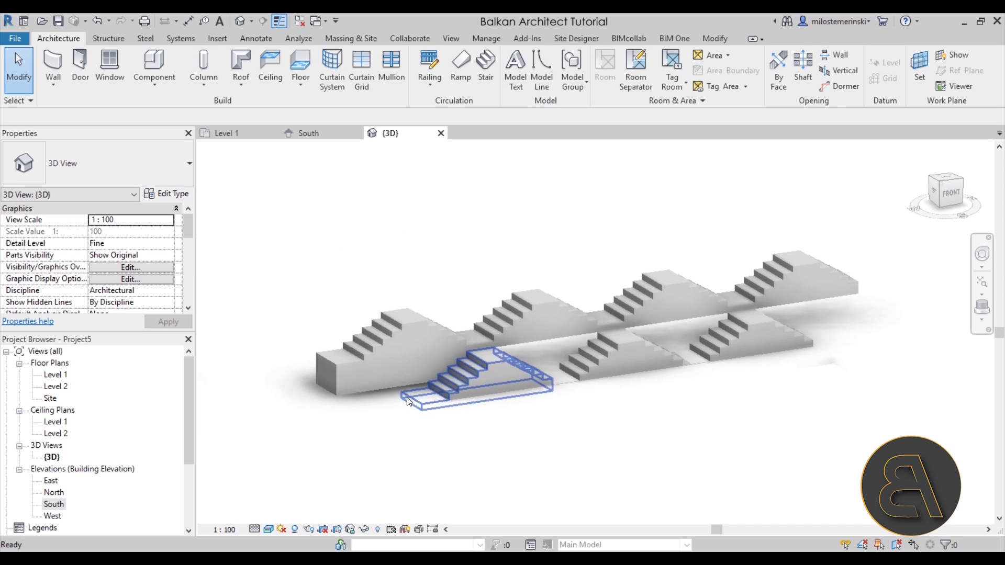
Set the floor's height offset from Level 1 to -0.15 and check the front stair's base against it.
{"action": "scroll", "coordinate": [451, 394], "scroll_direction": "down", "scroll_amount": 2}
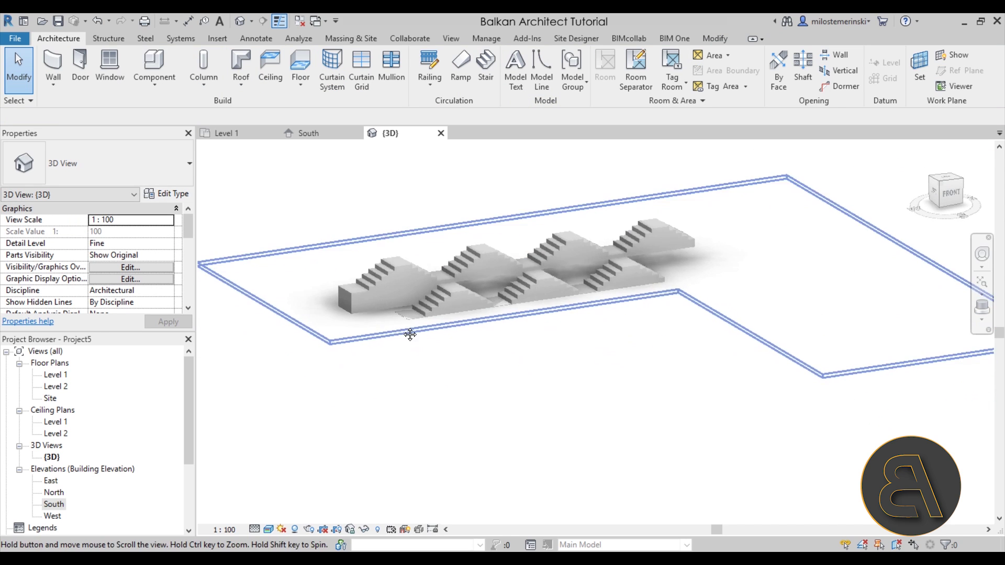
{"action": "scroll", "coordinate": [419, 325], "scroll_direction": "up", "scroll_amount": 5}
{"action": "left_click", "coordinate": [402, 358]}
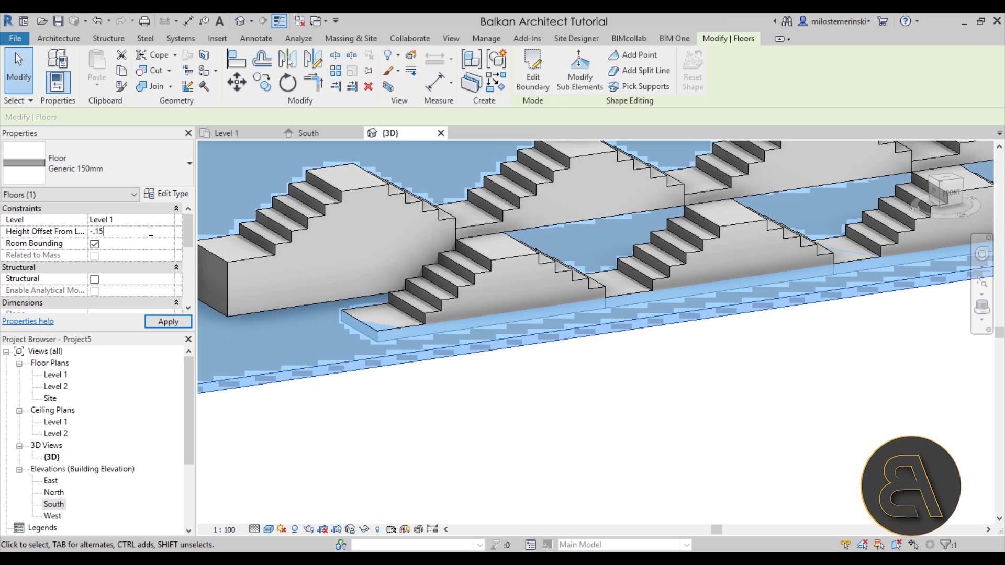
{"action": "left_click", "coordinate": [650, 438]}
{"action": "scroll", "coordinate": [542, 372], "scroll_direction": "down", "scroll_amount": 1}
{"action": "scroll", "coordinate": [435, 348], "scroll_direction": "up", "scroll_amount": 3}
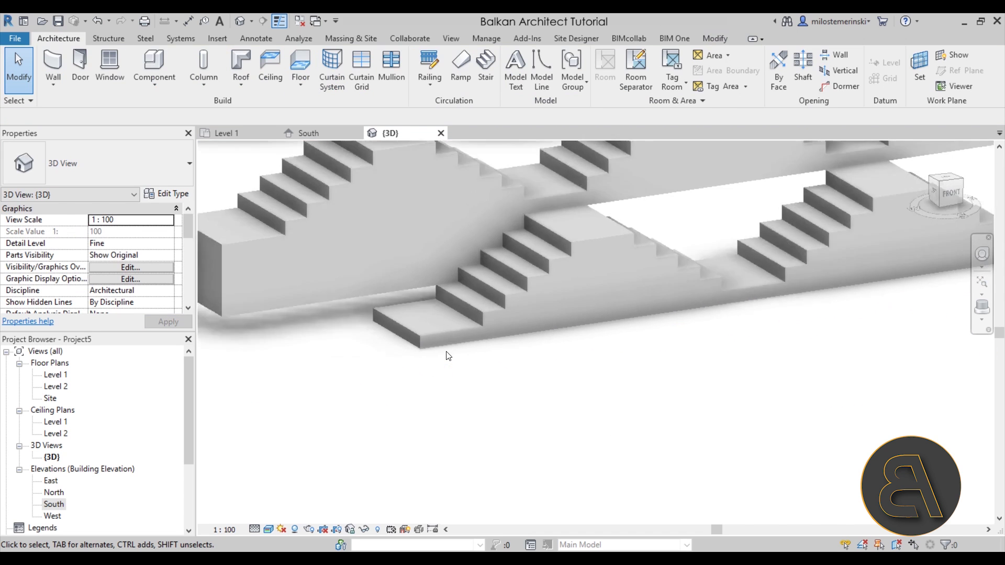
{"action": "left_click", "coordinate": [424, 330]}
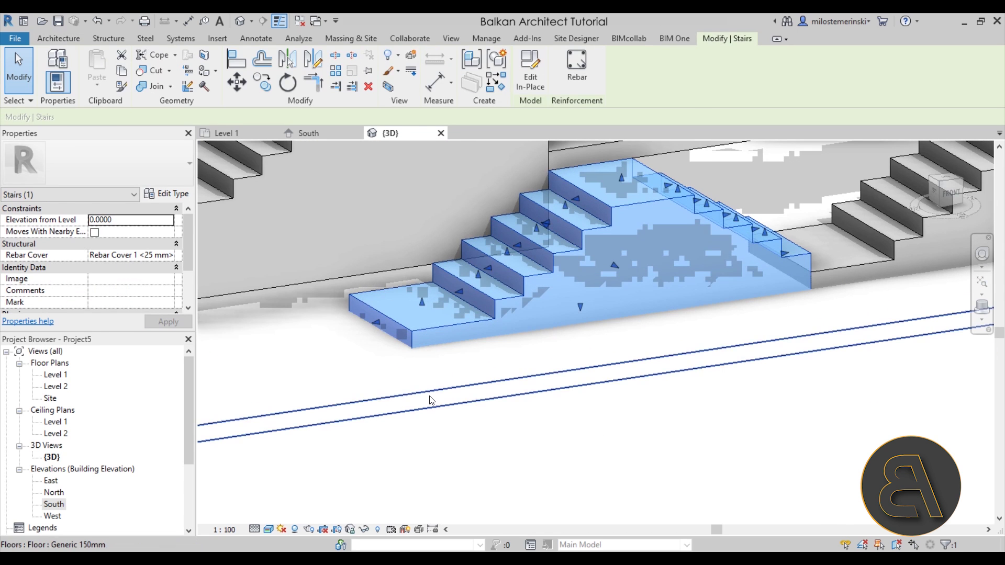
{"action": "key", "text": "Escape"}
In the South elevation, move the floor down 0.02 m so its top meets the base of the lower stairs.
{"action": "left_click", "coordinate": [54, 504]}
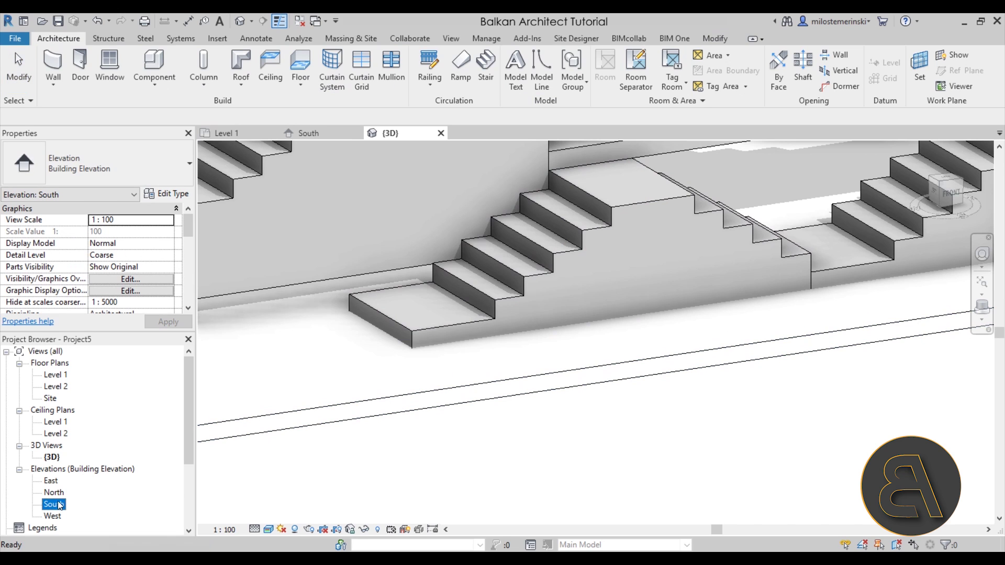
{"action": "double_click", "coordinate": [52, 505]}
{"action": "scroll", "coordinate": [347, 383], "scroll_direction": "up", "scroll_amount": 5}
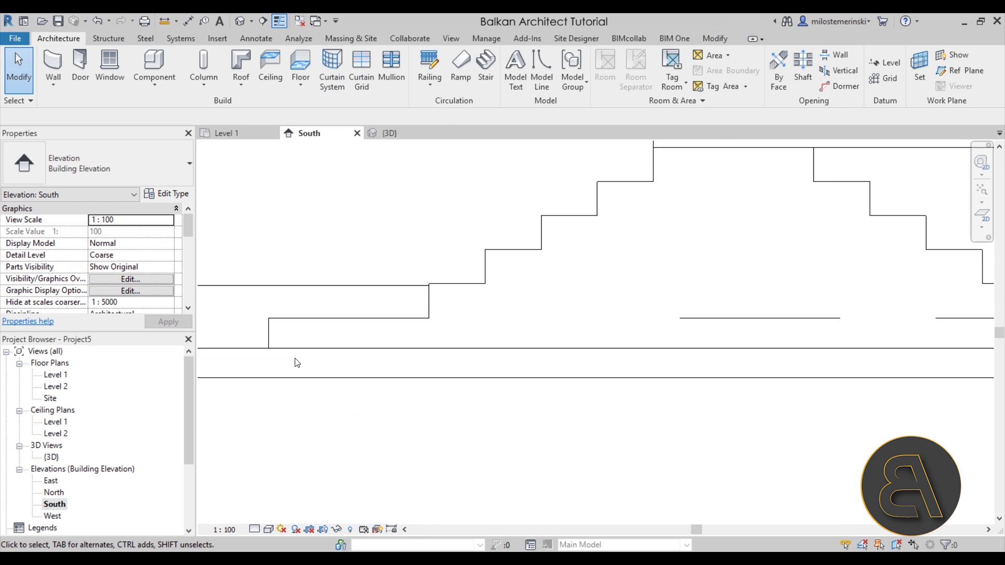
{"action": "left_click", "coordinate": [292, 351]}
{"action": "left_click", "coordinate": [230, 81]}
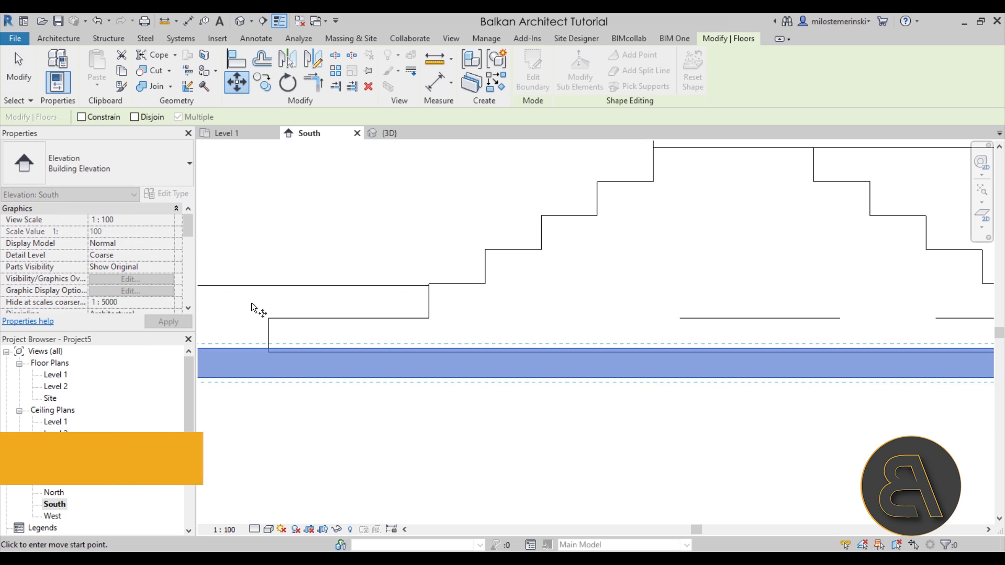
{"action": "scroll", "coordinate": [251, 310], "scroll_direction": "up", "scroll_amount": 3}
{"action": "left_click", "coordinate": [284, 379]}
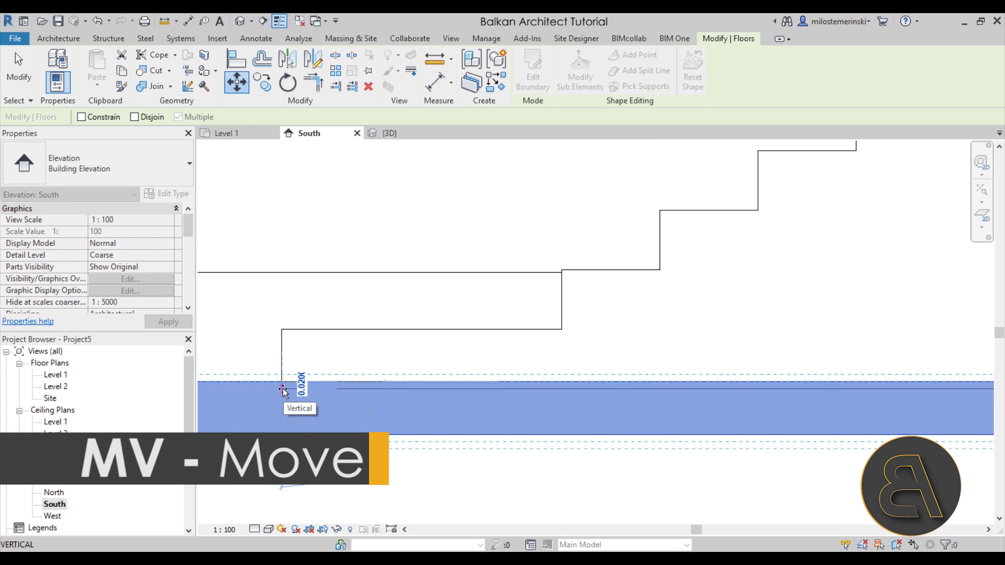
{"action": "left_click", "coordinate": [283, 390]}
{"action": "scroll", "coordinate": [398, 309], "scroll_direction": "down", "scroll_amount": 3}
{"action": "left_click", "coordinate": [408, 372]}
{"action": "scroll", "coordinate": [407, 372], "scroll_direction": "down", "scroll_amount": 3}
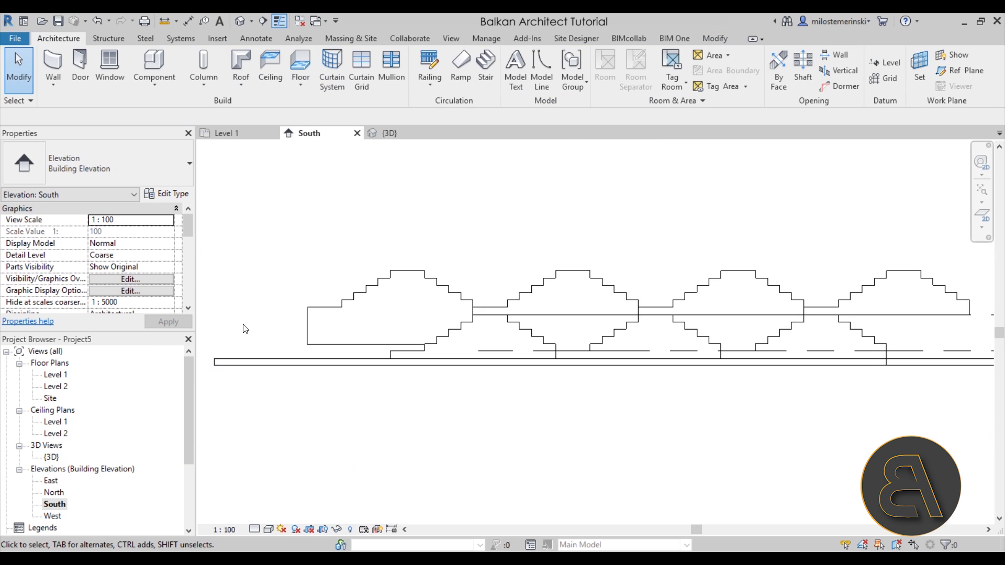
Stretch the bases of the four upper stairs down to the top face of the floor.
{"action": "scroll", "coordinate": [425, 313], "scroll_direction": "down", "scroll_amount": 2}
{"action": "left_click", "coordinate": [408, 300]}
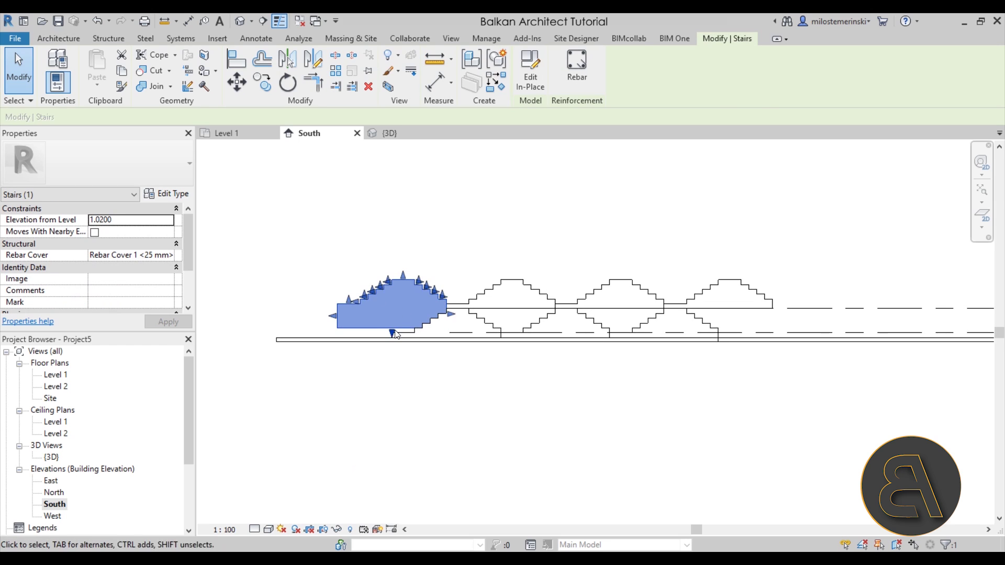
{"action": "scroll", "coordinate": [396, 335], "scroll_direction": "up", "scroll_amount": 2}
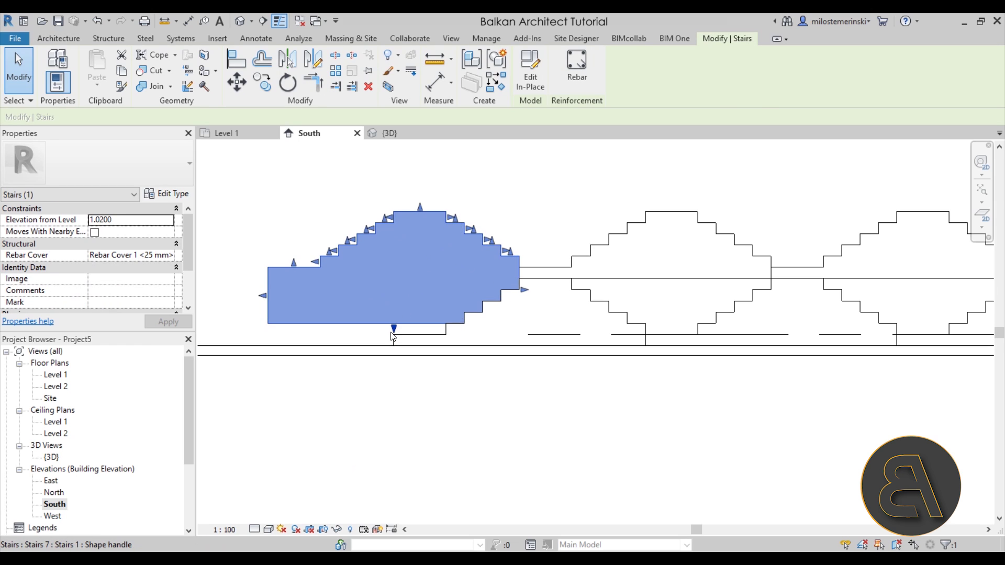
{"action": "left_click", "coordinate": [655, 284]}
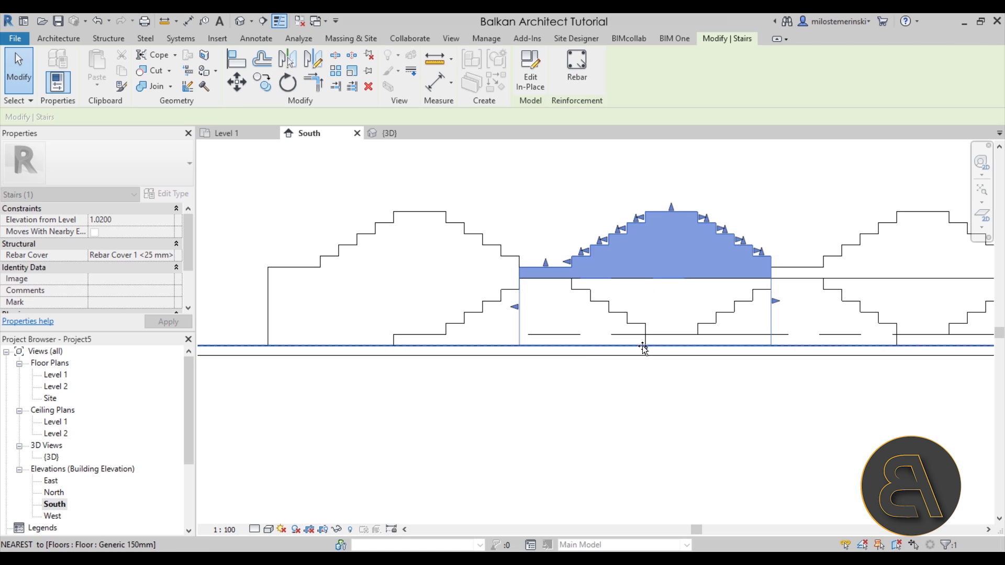
{"action": "middle_click_drag", "start_coordinate": [799, 405], "coordinate": [504, 382]}
{"action": "left_click", "coordinate": [608, 258]}
{"action": "left_click_drag", "start_coordinate": [601, 262], "coordinate": [590, 306]}
{"action": "left_click", "coordinate": [520, 354]}
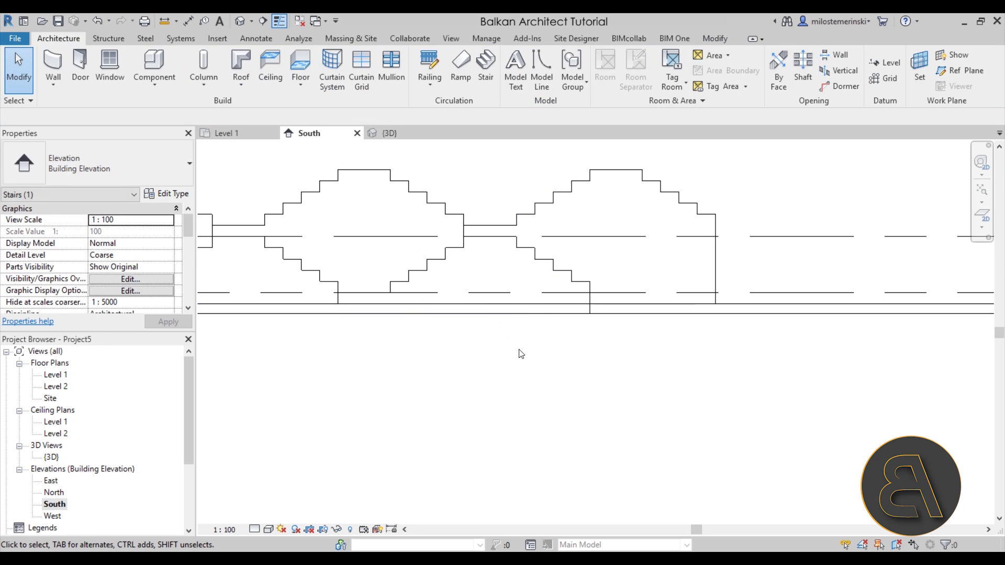
Select the four upper stairs in the 3D view and open the Level 1 floor plan.
{"action": "left_click", "coordinate": [245, 26]}
{"action": "scroll", "coordinate": [492, 309], "scroll_direction": "down", "scroll_amount": 2}
{"action": "middle_click_drag", "start_coordinate": [492, 309], "coordinate": [480, 299], "text": "shift"}
{"action": "middle_click_drag", "start_coordinate": [549, 340], "coordinate": [401, 388]}
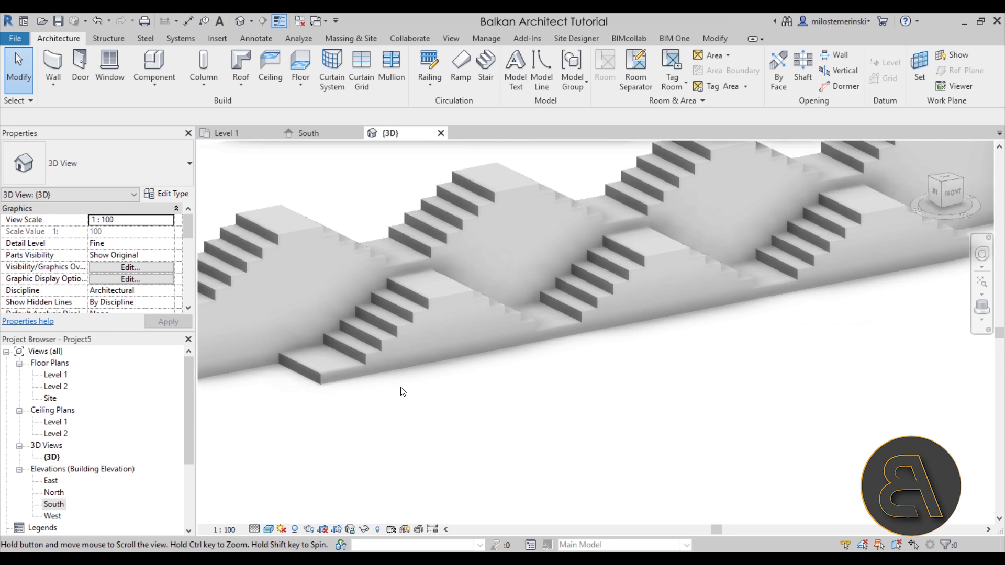
{"action": "scroll", "coordinate": [534, 383], "scroll_direction": "down", "scroll_amount": 1}
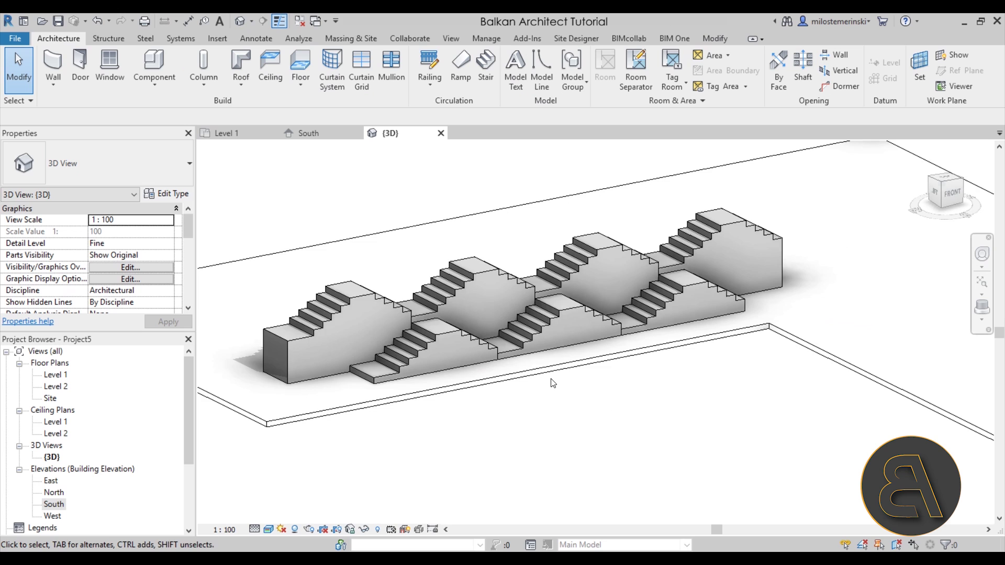
{"action": "middle_click_drag", "start_coordinate": [553, 383], "coordinate": [517, 359], "text": "shift"}
{"action": "middle_click_drag", "start_coordinate": [788, 280], "coordinate": [730, 311], "text": "shift"}
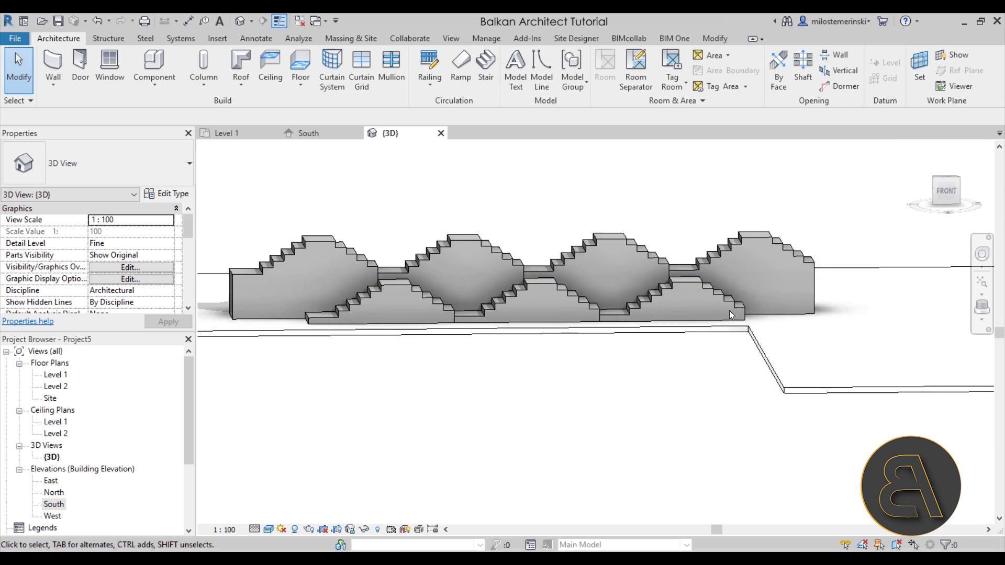
{"action": "left_click_drag", "start_coordinate": [842, 251], "coordinate": [310, 228]}
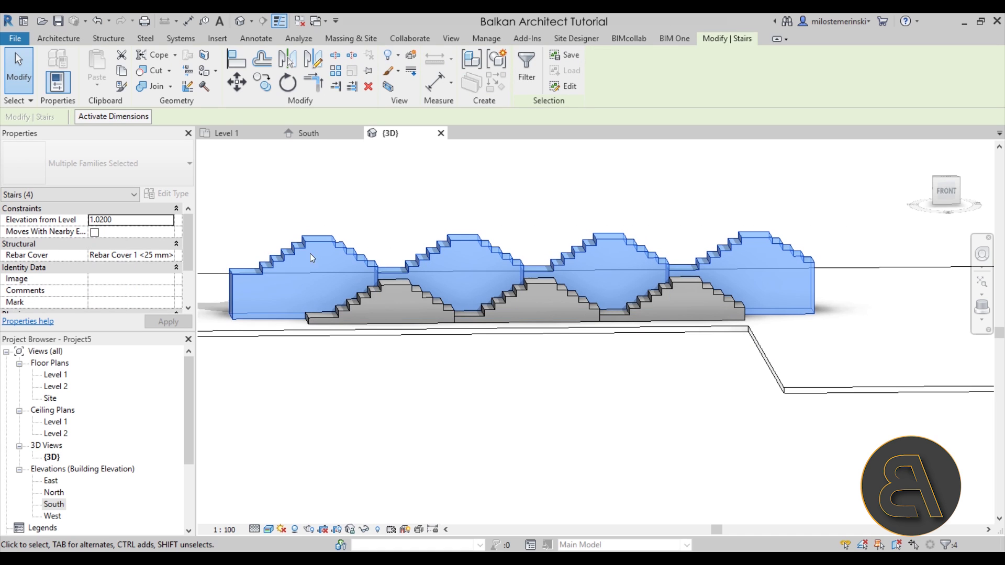
{"action": "double_click", "coordinate": [55, 375]}
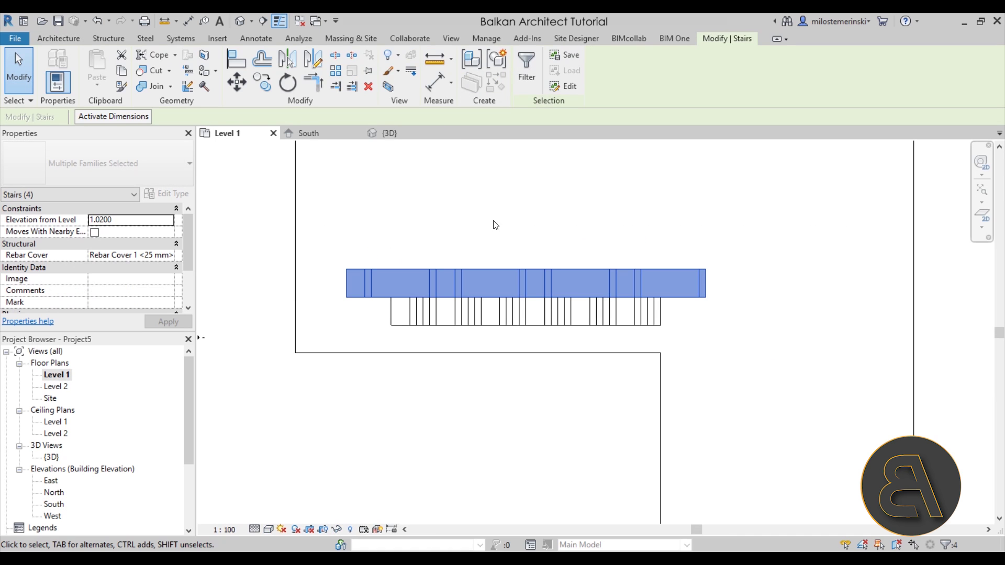
Try to copy the four selected stairs directly behind their row, and undo the copy.
{"action": "key", "text": "c"}
{"action": "key", "text": "c"}
{"action": "scroll", "coordinate": [480, 240], "scroll_direction": "up", "scroll_amount": 3}
{"action": "left_click", "coordinate": [508, 389]}
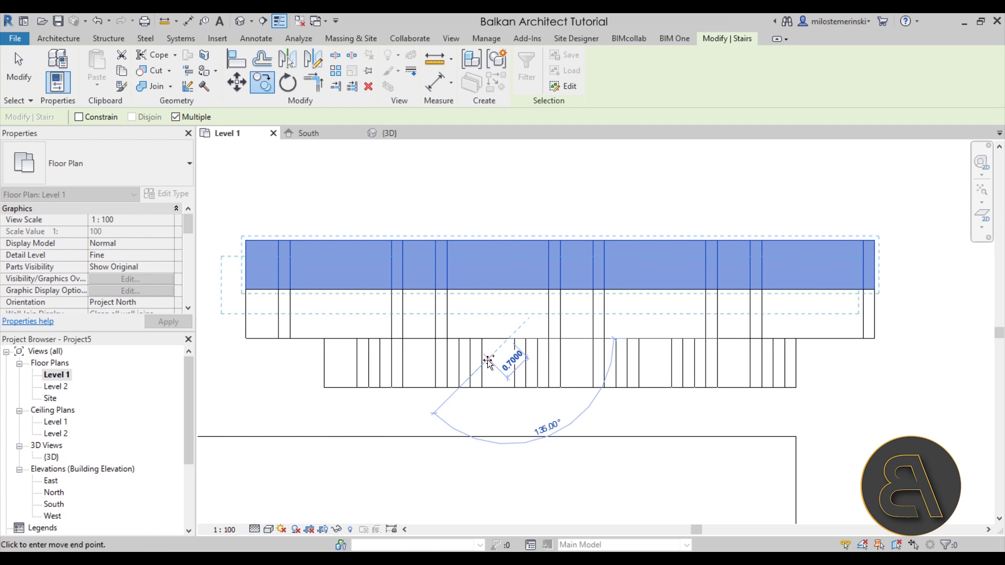
{"action": "left_click", "coordinate": [98, 21]}
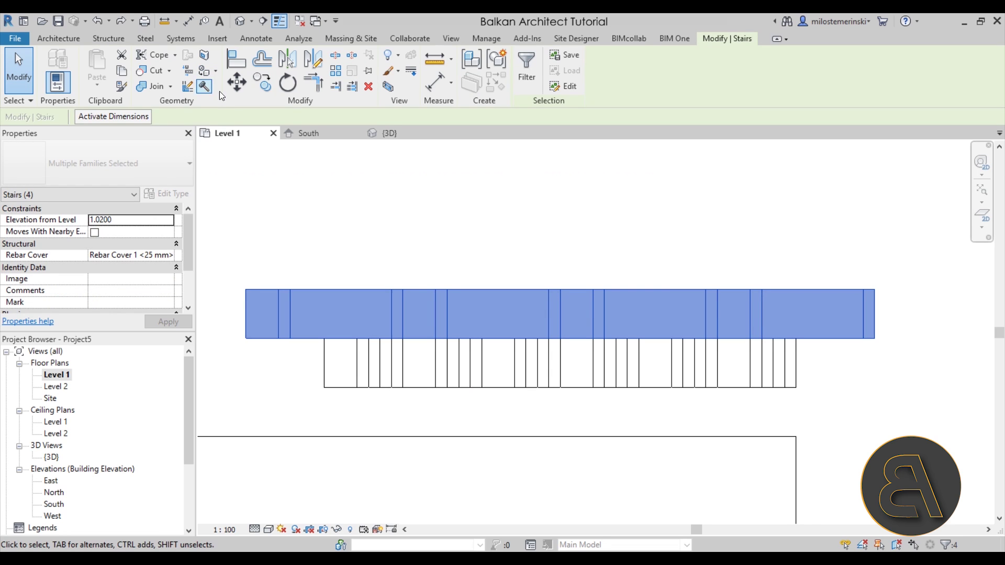
Copy the selected row of four stairs straight back by one stair width so it adjoins the existing row.
{"action": "left_click", "coordinate": [263, 81]}
{"action": "left_click", "coordinate": [501, 387]}
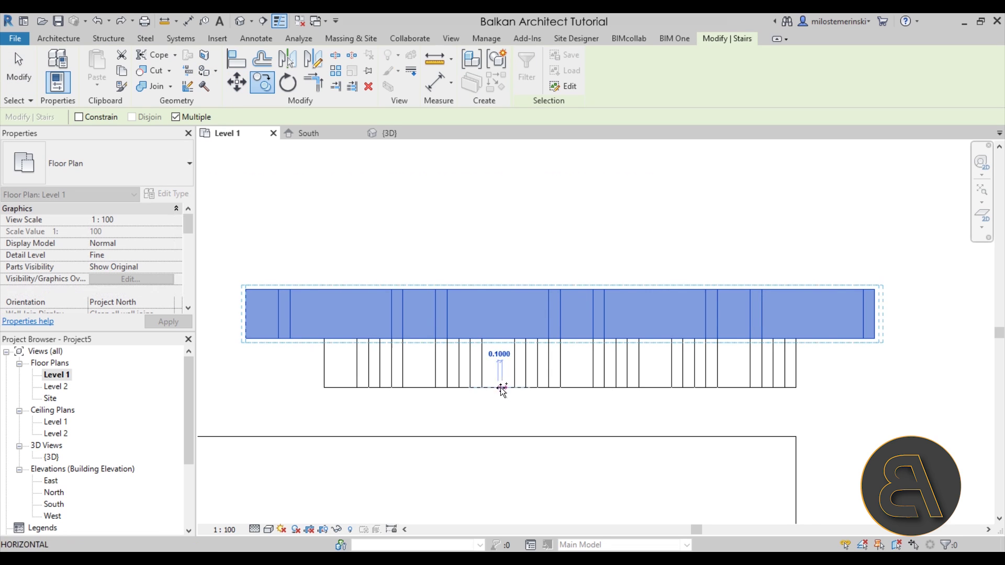
{"action": "left_click", "coordinate": [502, 339]}
{"action": "key", "text": "Escape"}
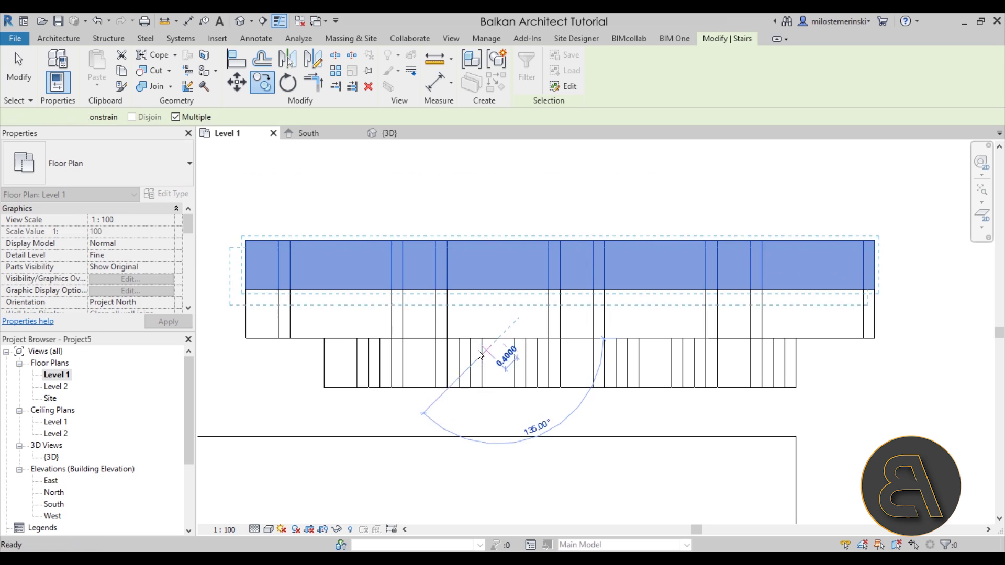
{"action": "key", "text": "Escape"}
Move the new back row of four stairs upward and about half a module to the right in the South elevation.
{"action": "left_click_drag", "start_coordinate": [918, 264], "coordinate": [238, 251]}
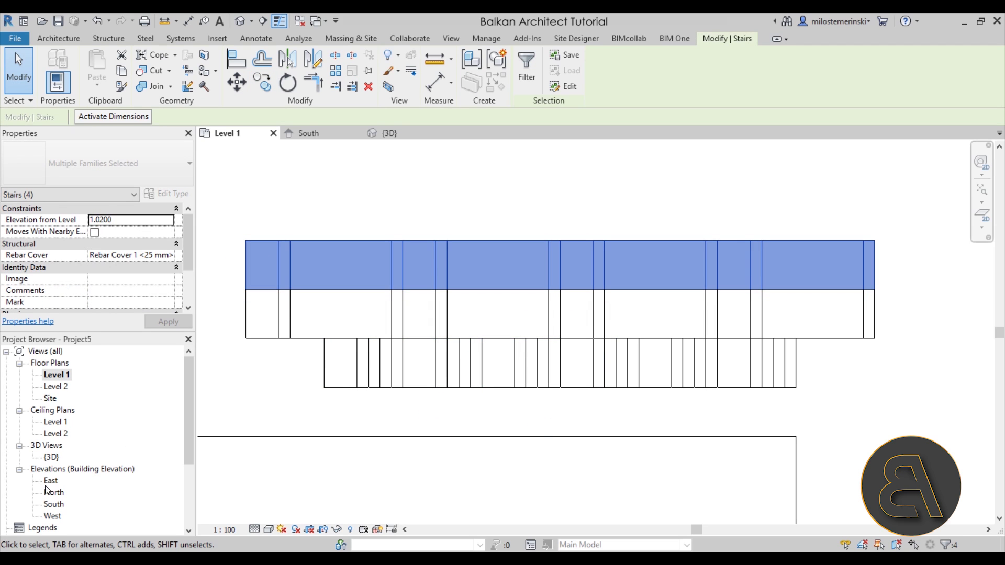
{"action": "double_click", "coordinate": [52, 504]}
{"action": "left_click", "coordinate": [236, 82]}
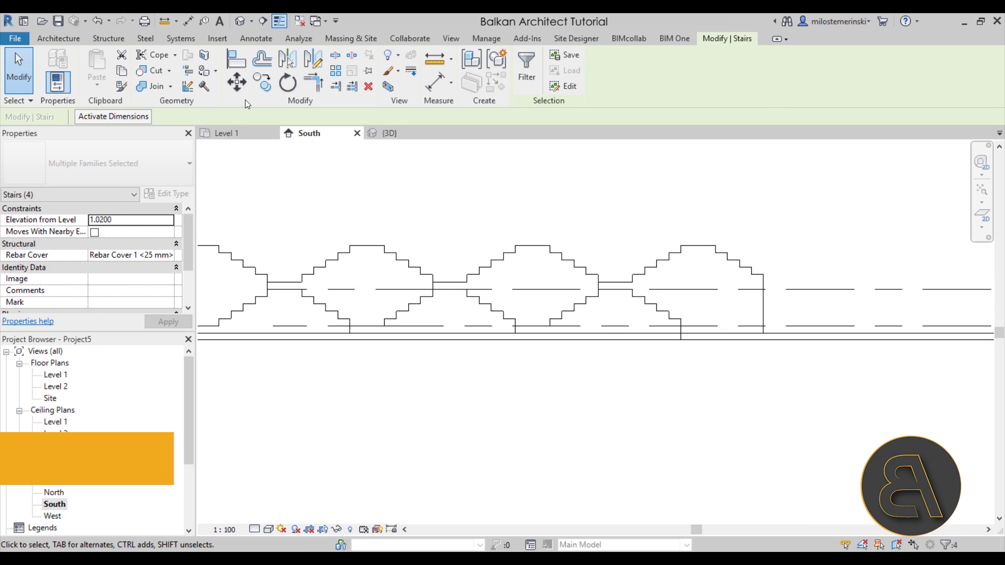
{"action": "scroll", "coordinate": [340, 278], "scroll_direction": "up", "scroll_amount": 3}
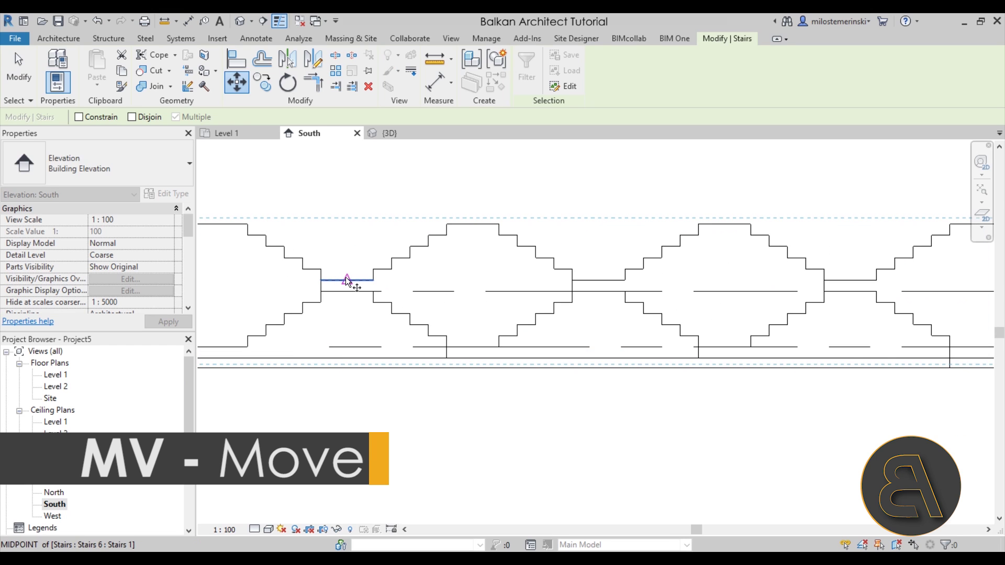
{"action": "left_click", "coordinate": [345, 280]}
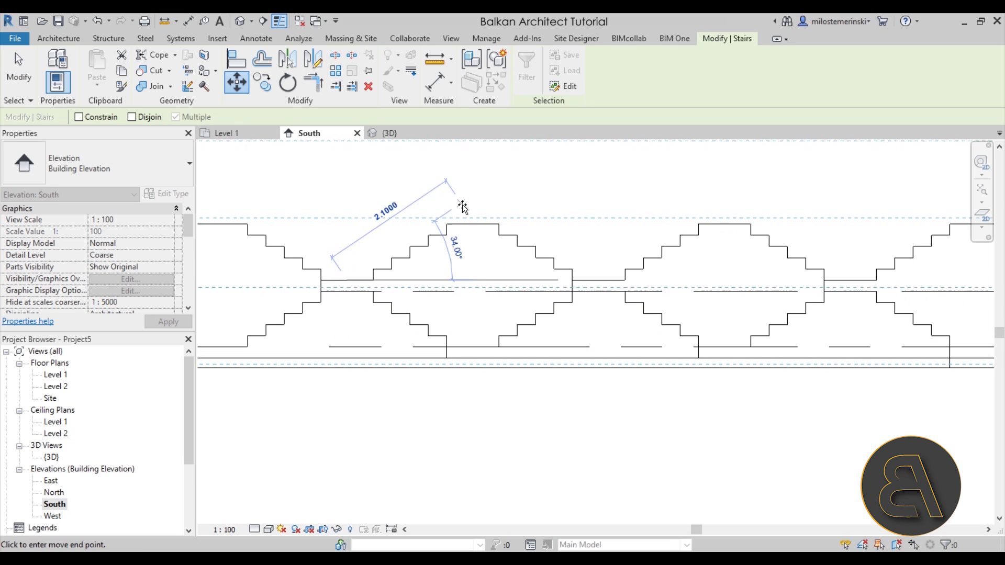
{"action": "left_click", "coordinate": [473, 205]}
Move the raised row again to align its landing corner with the top corner of the stair row in front.
{"action": "scroll", "coordinate": [473, 205], "scroll_direction": "up", "scroll_amount": 2}
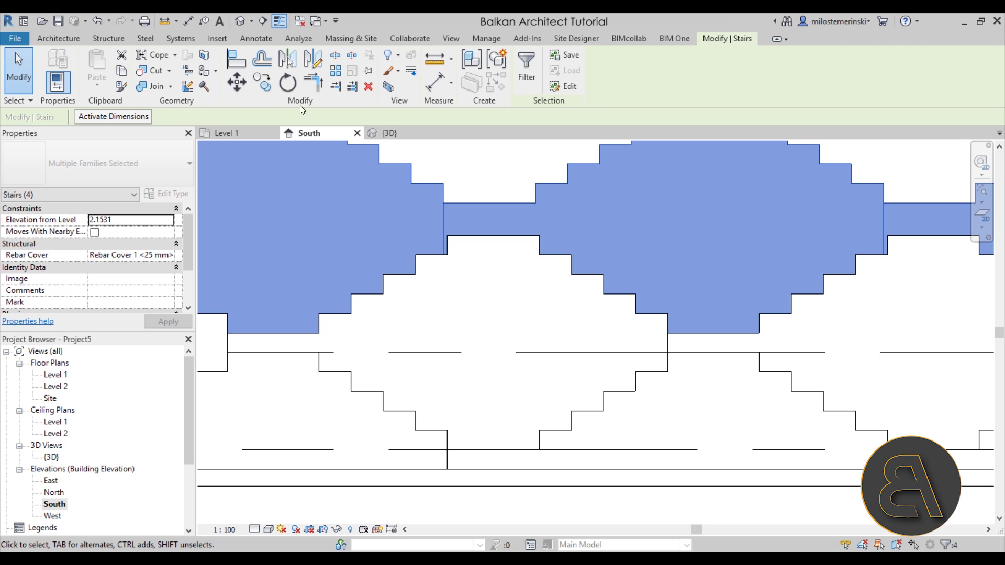
{"action": "left_click", "coordinate": [237, 84]}
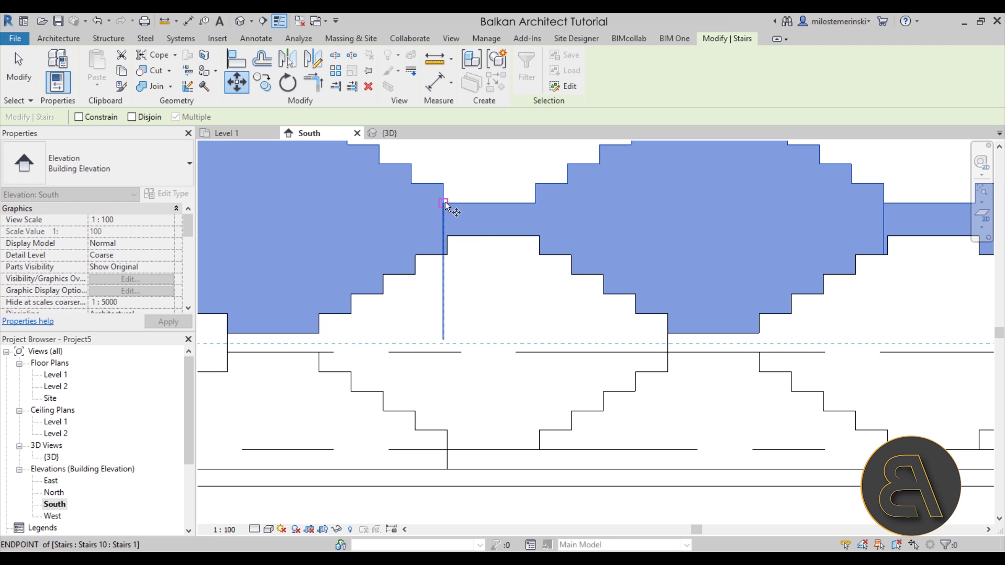
{"action": "left_click", "coordinate": [444, 204]}
{"action": "left_click", "coordinate": [450, 234]}
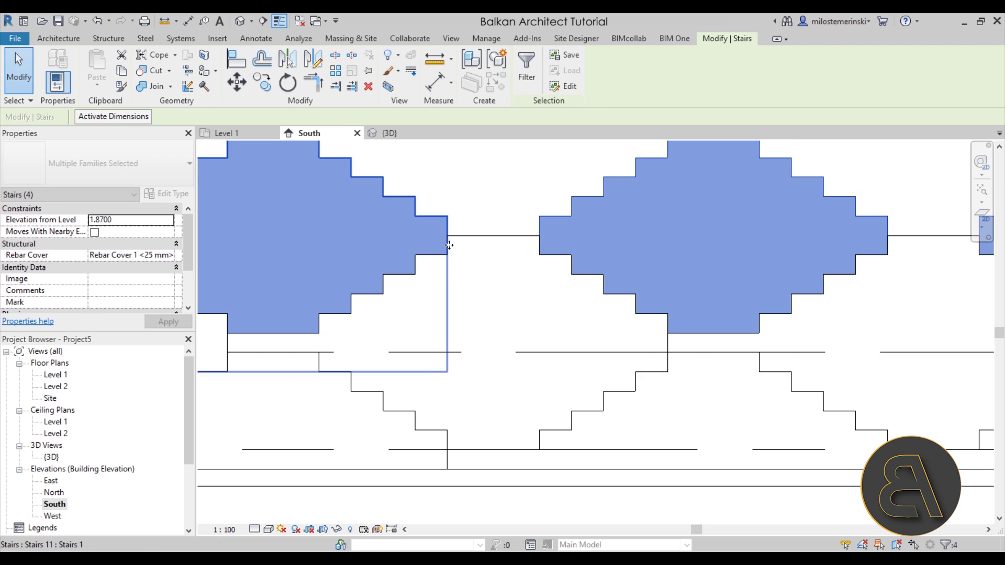
{"action": "scroll", "coordinate": [524, 314], "scroll_direction": "down", "scroll_amount": 3}
{"action": "middle_click_drag", "start_coordinate": [524, 358], "coordinate": [520, 378]}
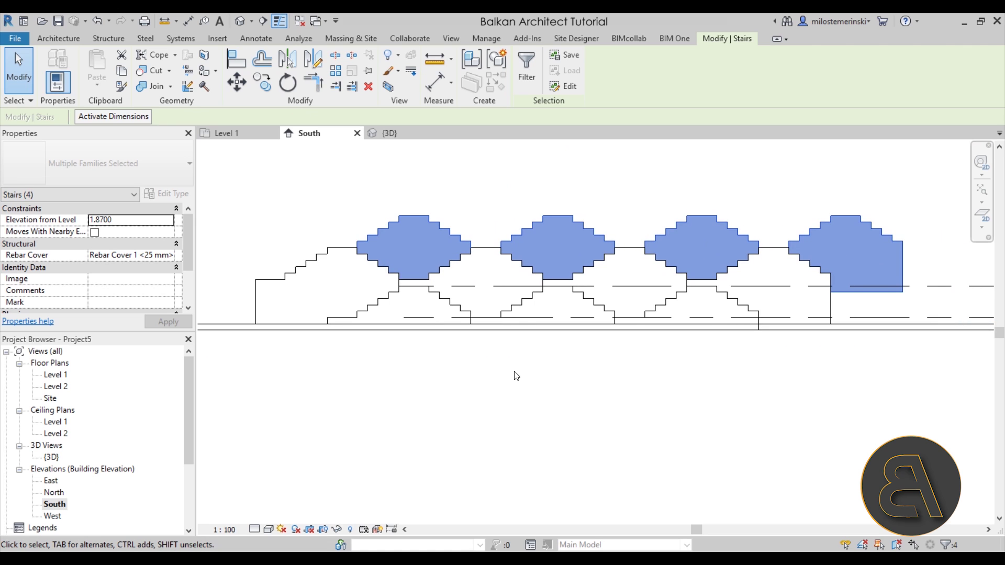
Raise the selected row by one riser so its lower step corners meet the tops of the row in front, and deselect it.
{"action": "scroll", "coordinate": [553, 297], "scroll_direction": "up", "scroll_amount": 2}
{"action": "scroll", "coordinate": [442, 234], "scroll_direction": "up", "scroll_amount": 6}
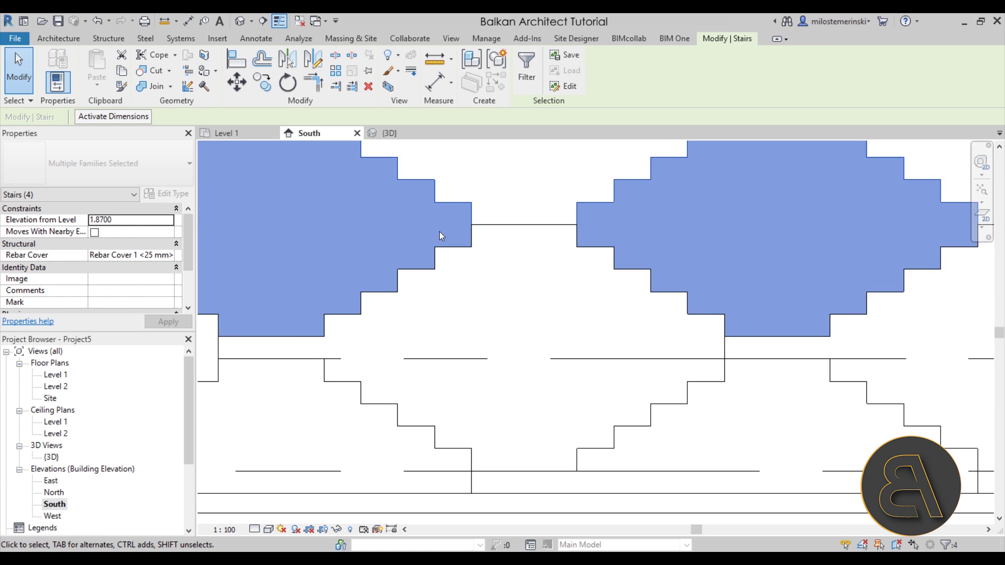
{"action": "left_click", "coordinate": [241, 88]}
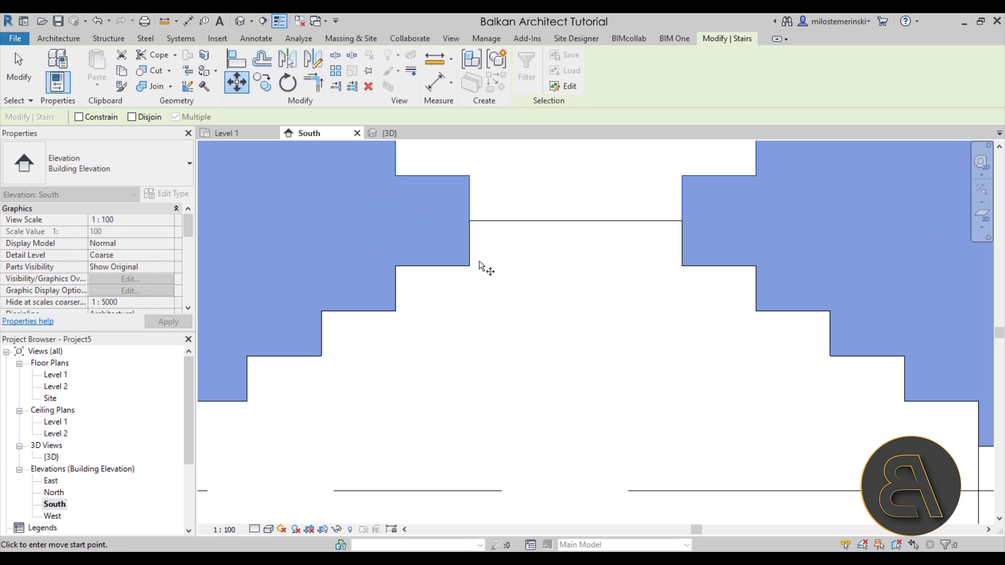
{"action": "left_click", "coordinate": [469, 265]}
{"action": "left_click", "coordinate": [474, 222]}
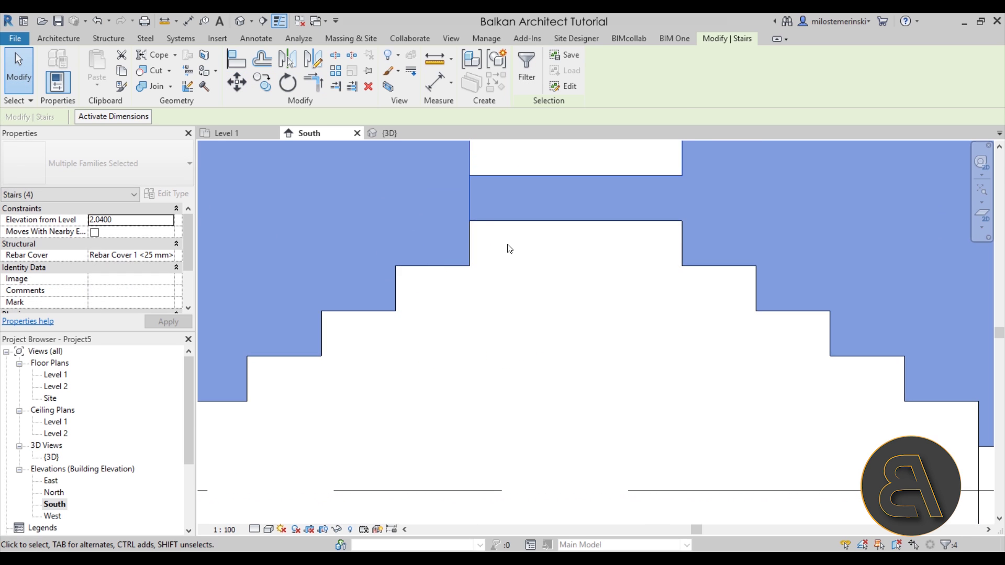
{"action": "scroll", "coordinate": [509, 247], "scroll_direction": "down", "scroll_amount": 5}
{"action": "scroll", "coordinate": [535, 223], "scroll_direction": "down", "scroll_amount": 3}
{"action": "left_click", "coordinate": [585, 202]}
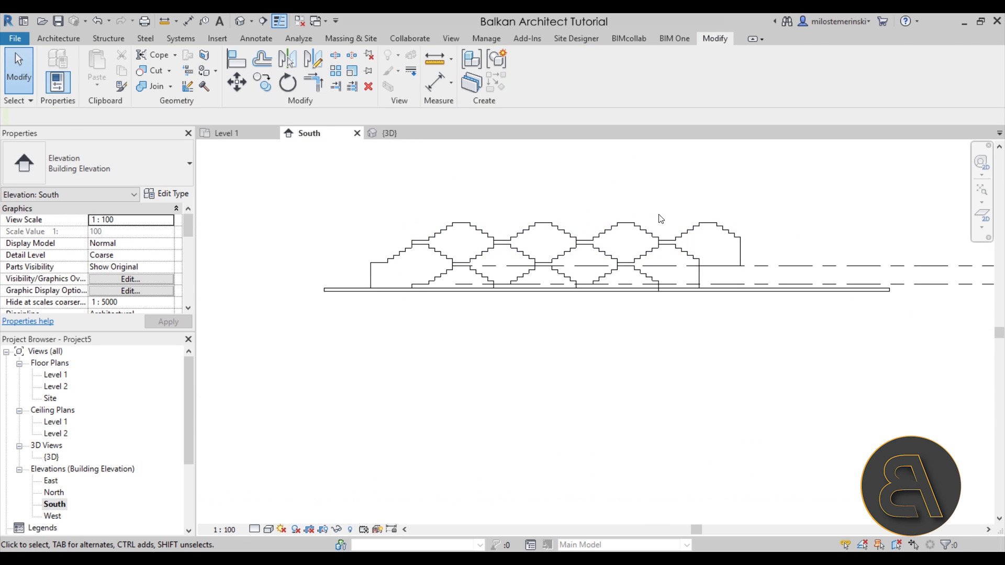
{"action": "scroll", "coordinate": [654, 212], "scroll_direction": "up", "scroll_amount": 2}
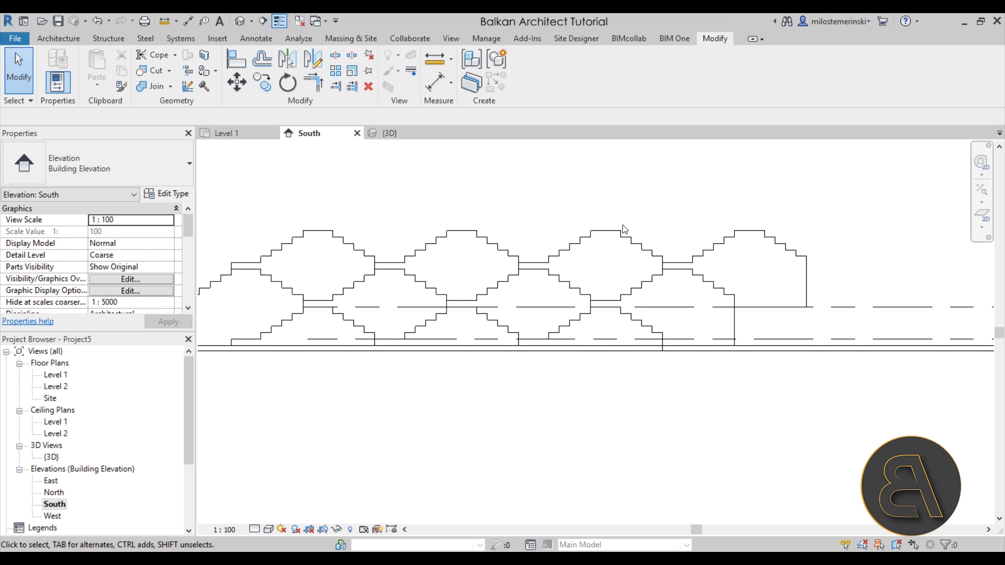
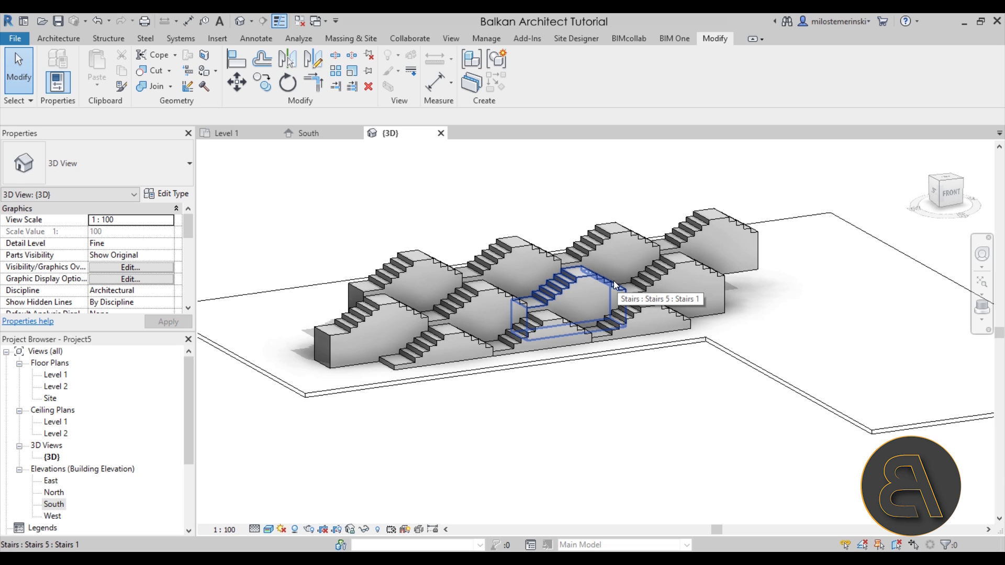
Compare the stair rows with the stepwell reference photo and put the photo away.
{"action": "middle_click_drag", "start_coordinate": [488, 377], "coordinate": [445, 387], "text": "shift"}
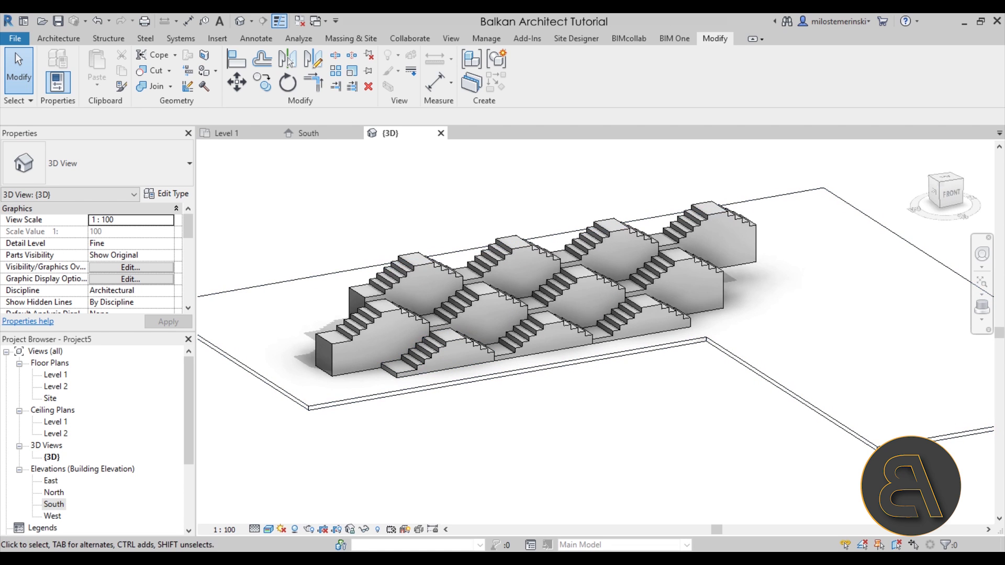
{"action": "left_click_drag", "start_coordinate": [0, 71], "coordinate": [458, 73]}
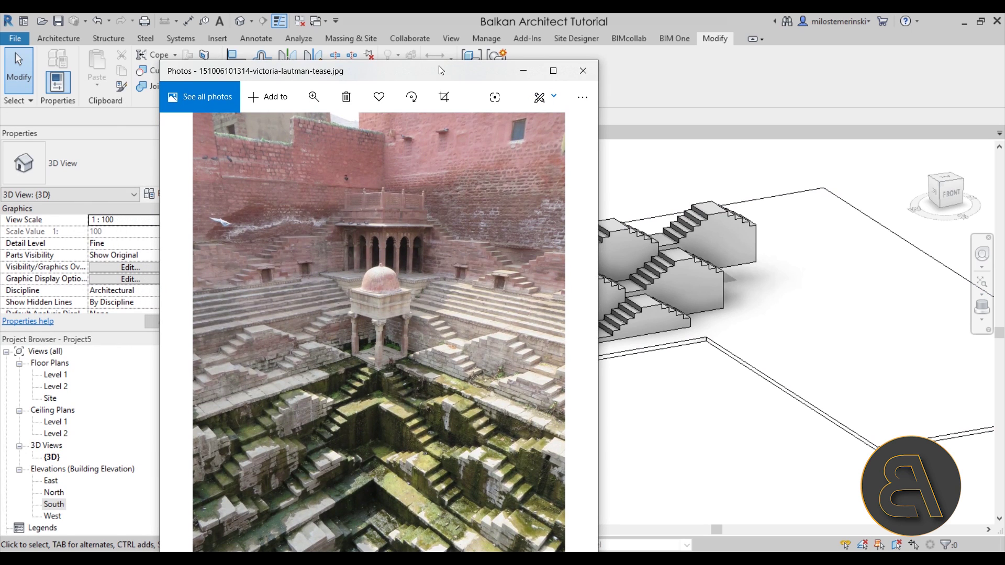
{"action": "left_click_drag", "start_coordinate": [438, 64], "coordinate": [417, 88]}
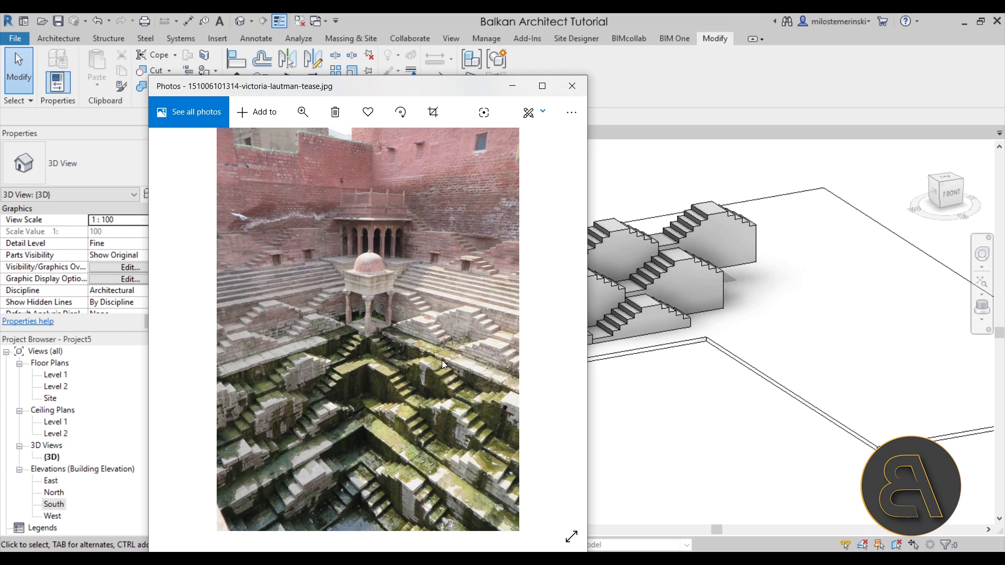
{"action": "left_click", "coordinate": [512, 86]}
Start a new in-place model in the Stairs category and accept the suggested name.
{"action": "middle_click_drag", "start_coordinate": [347, 357], "coordinate": [423, 306], "text": "shift"}
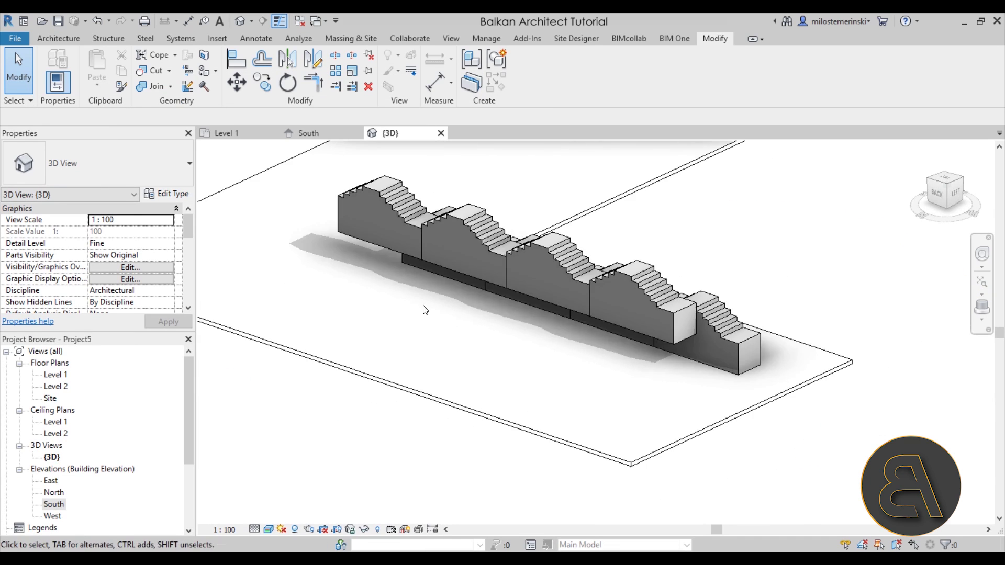
{"action": "middle_click_drag", "start_coordinate": [291, 185], "coordinate": [312, 232]}
{"action": "left_click", "coordinate": [61, 38]}
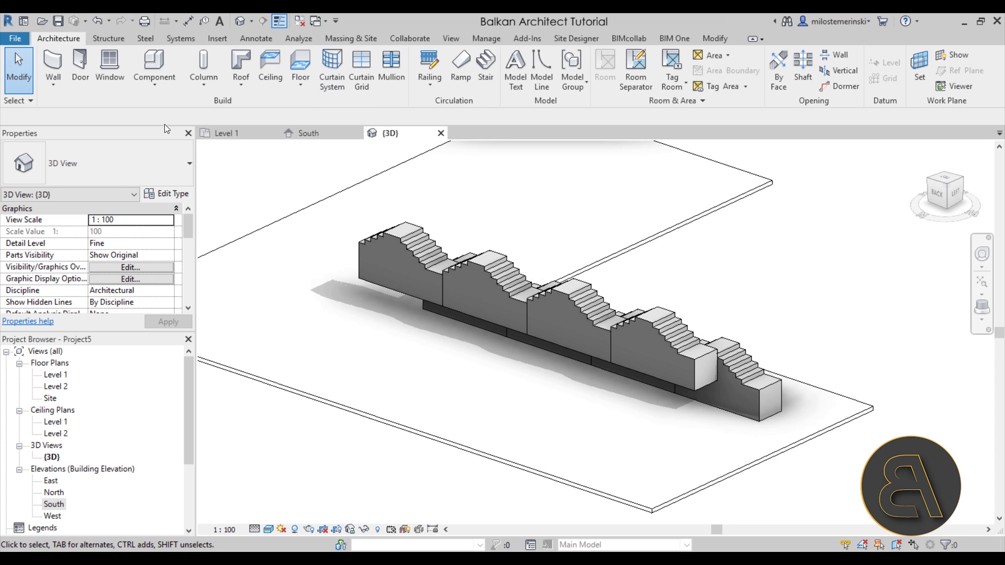
{"action": "left_click", "coordinate": [154, 83]}
{"action": "left_click", "coordinate": [165, 139]}
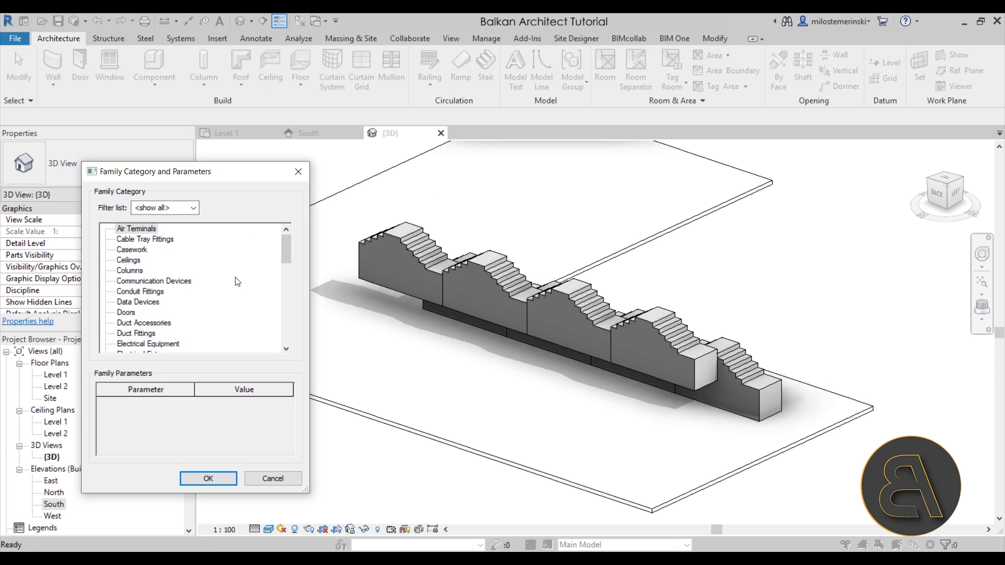
{"action": "left_click_drag", "start_coordinate": [287, 246], "coordinate": [287, 330]}
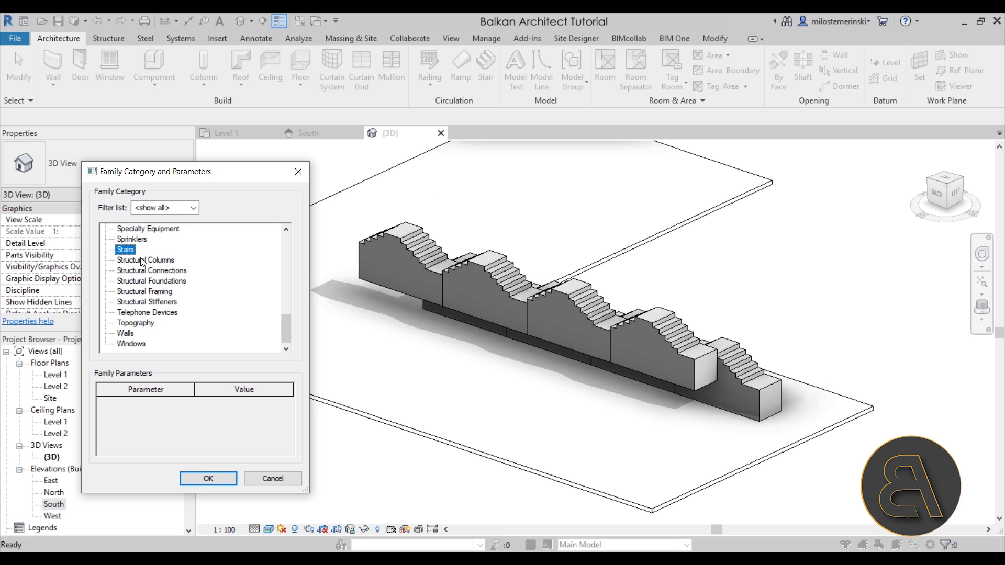
{"action": "left_click", "coordinate": [207, 478]}
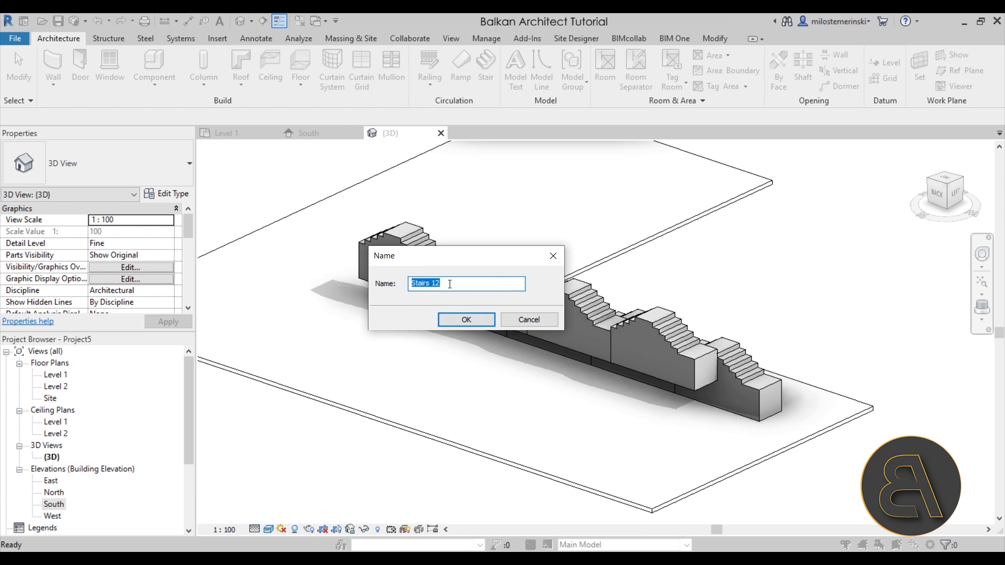
{"action": "left_click", "coordinate": [465, 320]}
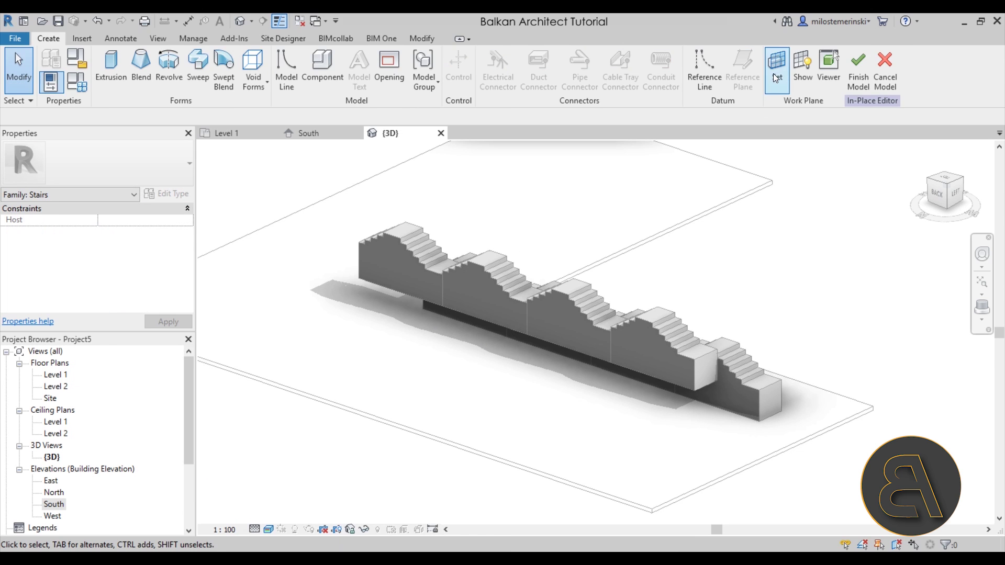
Set the work plane by picking the rear face of the back stair row.
{"action": "left_click", "coordinate": [776, 78]}
{"action": "left_click", "coordinate": [512, 296]}
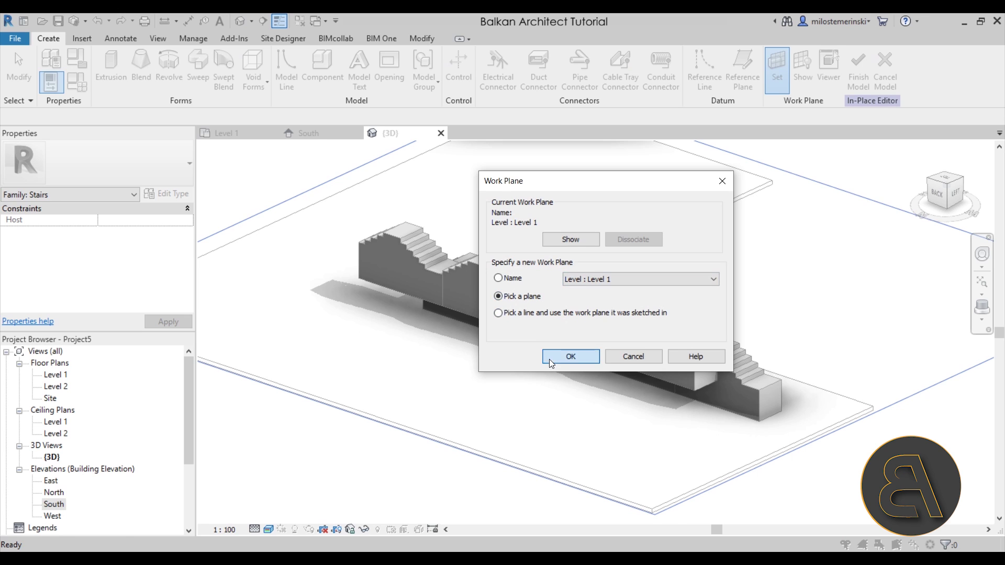
{"action": "left_click", "coordinate": [570, 357]}
{"action": "left_click", "coordinate": [392, 237]}
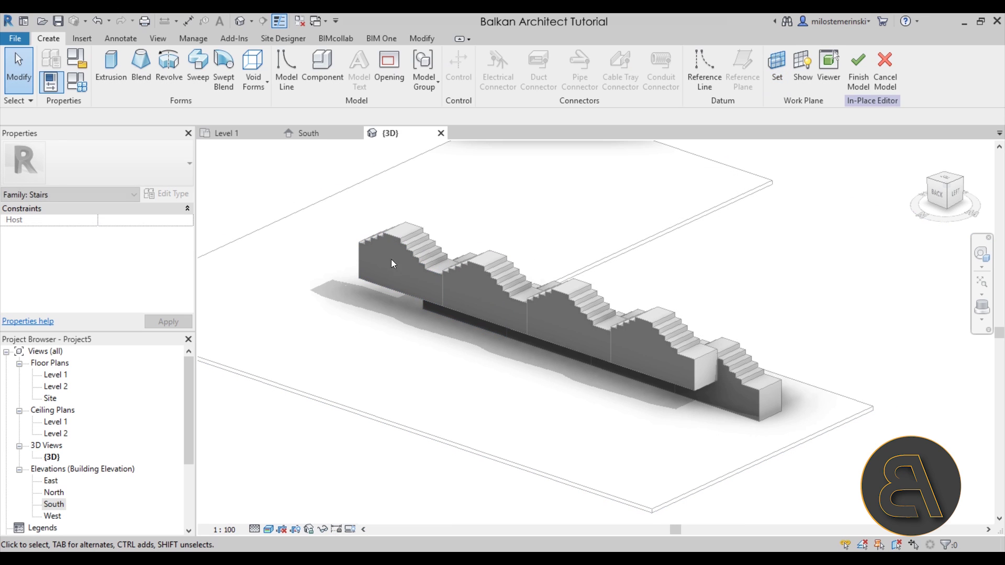
Start an extrusion and sketch a rectangle about 15.3 by 2.5 m across the back stair row's rear face.
{"action": "left_click", "coordinate": [111, 65]}
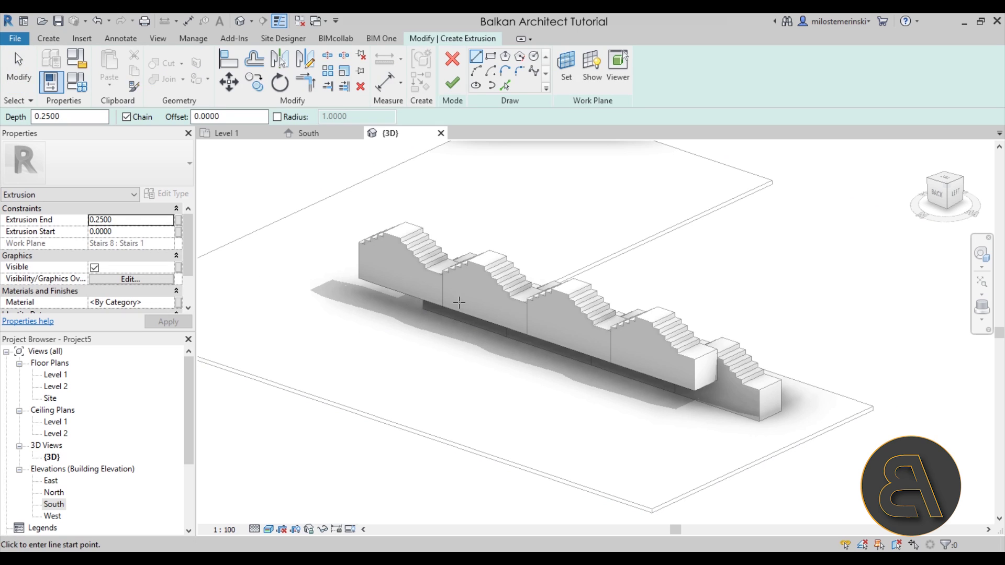
{"action": "left_click", "coordinate": [691, 392]}
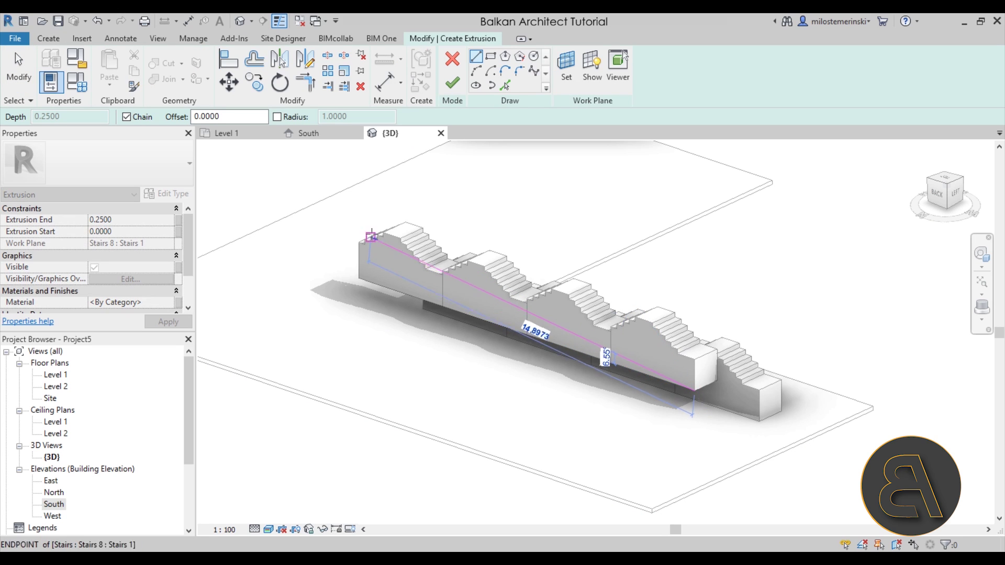
{"action": "left_click", "coordinate": [494, 58]}
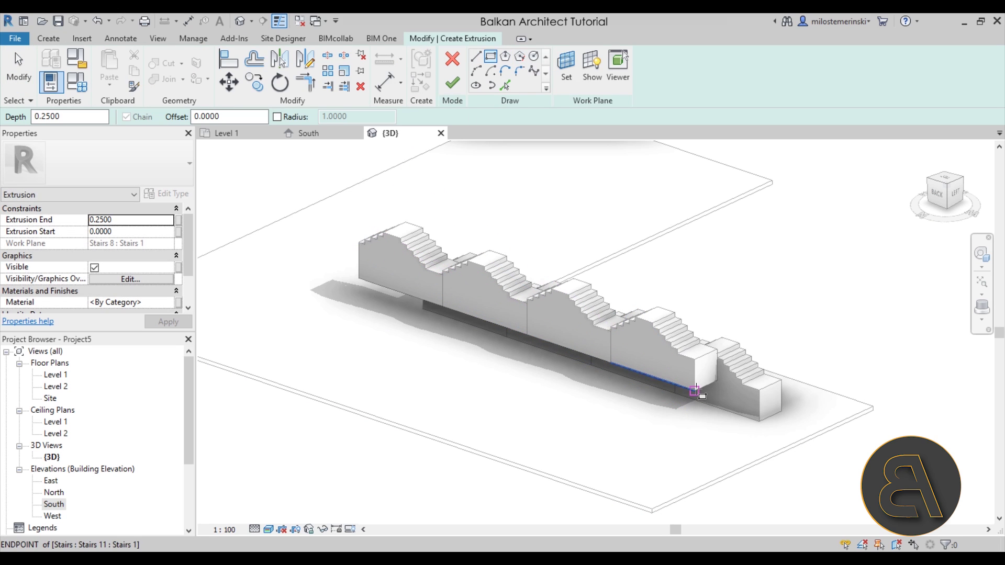
{"action": "left_click", "coordinate": [699, 396]}
{"action": "left_click", "coordinate": [360, 214]}
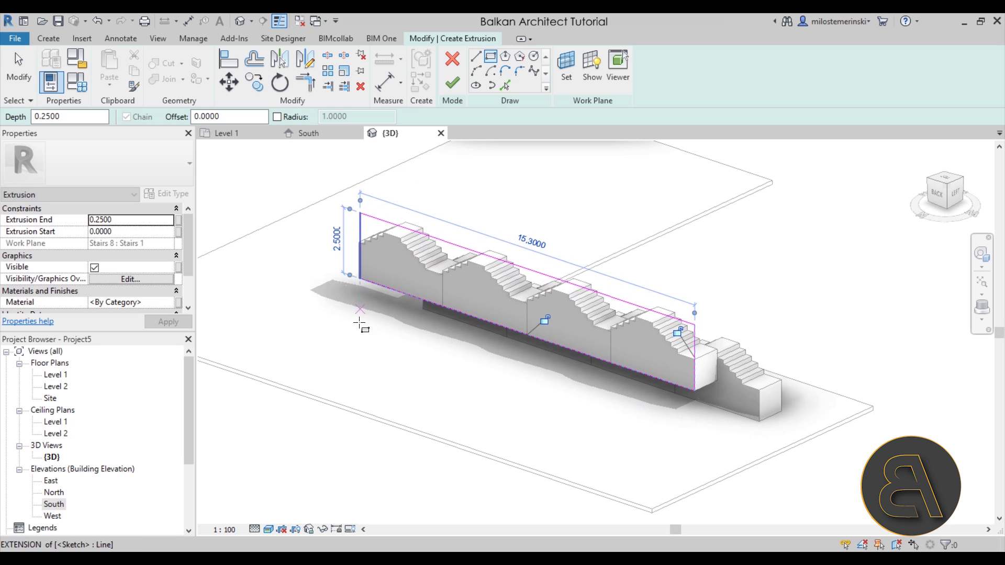
{"action": "key", "text": "Escape"}
In the South elevation, extend the rectangle's left edge and align it with the left end of the middle stair row.
{"action": "double_click", "coordinate": [52, 504]}
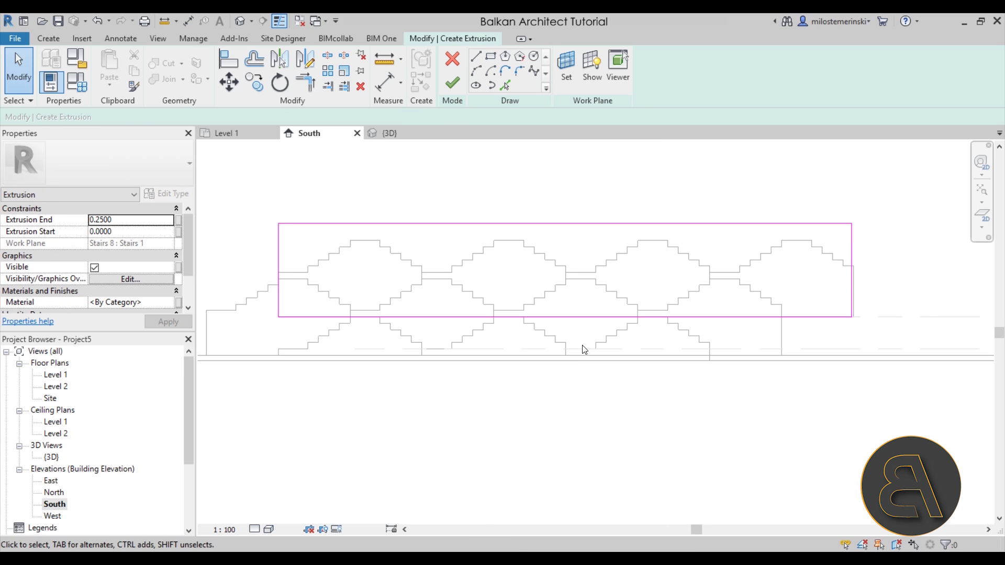
{"action": "scroll", "coordinate": [455, 292], "scroll_direction": "up", "scroll_amount": 2}
{"action": "left_click_drag", "start_coordinate": [466, 278], "coordinate": [398, 306]}
{"action": "scroll", "coordinate": [406, 293], "scroll_direction": "up", "scroll_amount": 5}
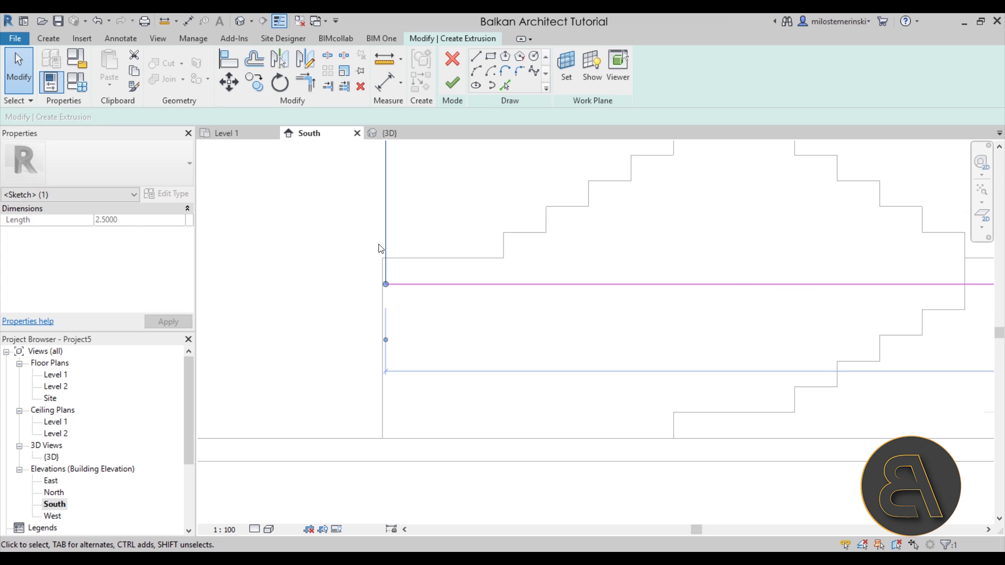
{"action": "key", "text": "a"}
{"action": "key", "text": "l"}
{"action": "left_click", "coordinate": [382, 366]}
{"action": "left_click", "coordinate": [385, 220]}
Align the rectangle's bottom edge to the floor's top surface and its right edge to the back stair row's right end.
{"action": "scroll", "coordinate": [355, 234], "scroll_direction": "down", "scroll_amount": 5}
{"action": "left_click", "coordinate": [322, 374]}
{"action": "left_click", "coordinate": [330, 329]}
{"action": "scroll", "coordinate": [345, 340], "scroll_direction": "down", "scroll_amount": 5}
{"action": "scroll", "coordinate": [679, 332], "scroll_direction": "up", "scroll_amount": 5}
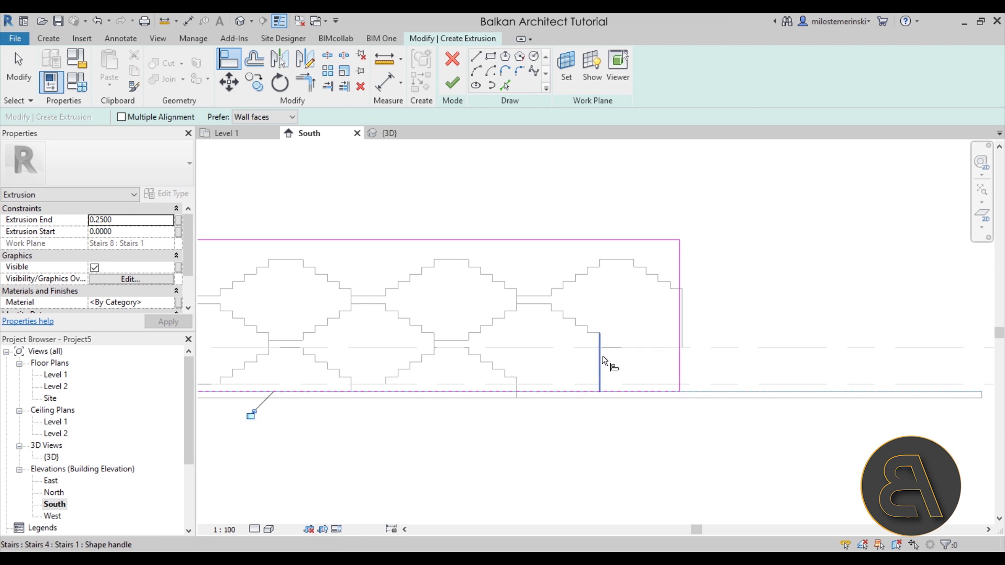
{"action": "left_click", "coordinate": [682, 326]}
{"action": "left_click", "coordinate": [680, 343]}
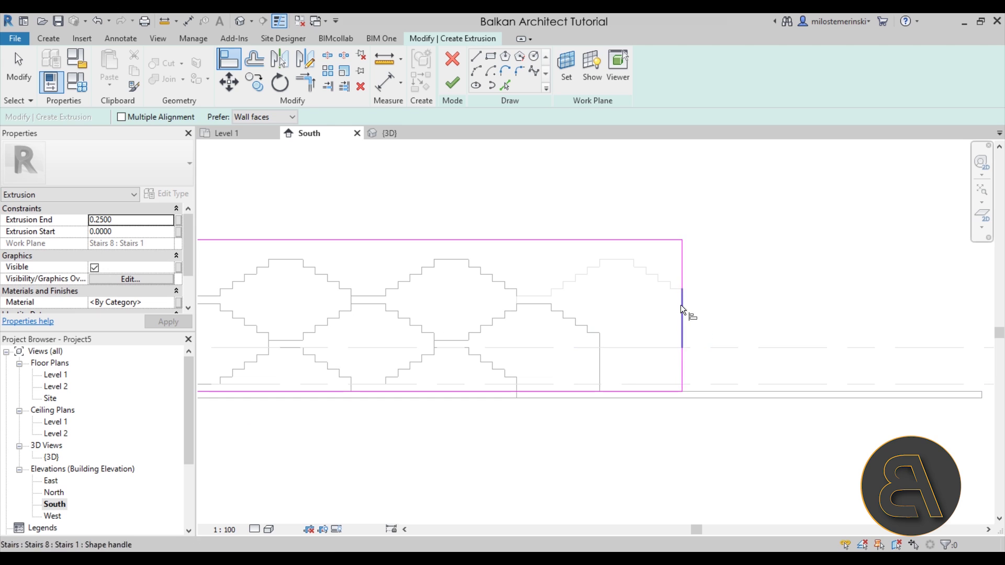
{"action": "key", "text": "Escape"}
{"action": "key", "text": "Escape"}
Lower the rectangle's top edge onto the top landings of the back stair row.
{"action": "left_click", "coordinate": [683, 283]}
{"action": "left_click", "coordinate": [731, 287]}
{"action": "scroll", "coordinate": [552, 274], "scroll_direction": "down", "scroll_amount": 3}
{"action": "scroll", "coordinate": [432, 258], "scroll_direction": "up", "scroll_amount": 3}
{"action": "left_click_drag", "start_coordinate": [432, 259], "coordinate": [418, 279]}
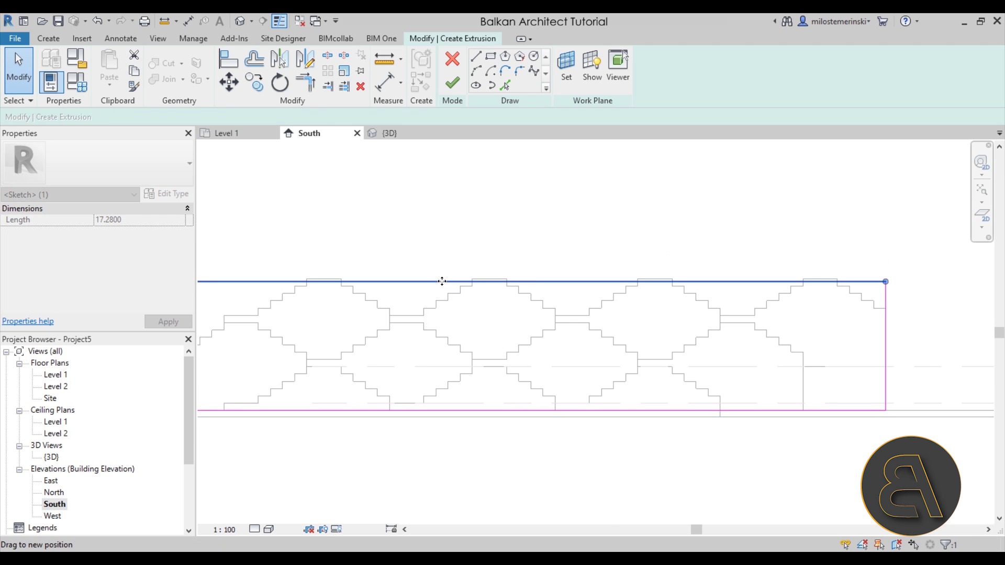
{"action": "scroll", "coordinate": [491, 291], "scroll_direction": "up", "scroll_amount": 3}
{"action": "mouse_move", "coordinate": [490, 291]}
{"action": "left_mouse_down"}
{"action": "mouse_move", "coordinate": [482, 264]}
{"action": "mouse_move", "coordinate": [480, 276]}
{"action": "left_mouse_up"}
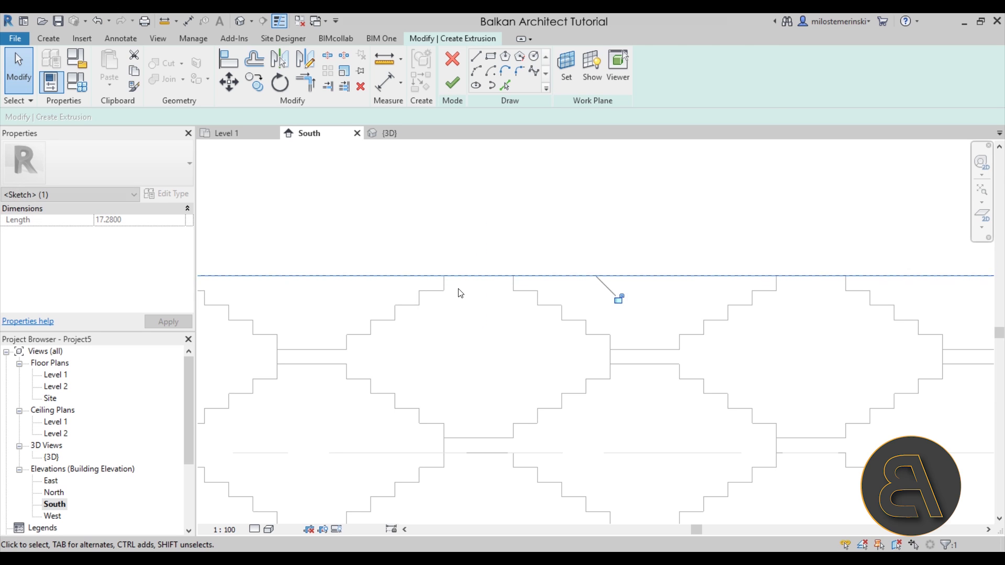
{"action": "scroll", "coordinate": [450, 283], "scroll_direction": "up", "scroll_amount": 3}
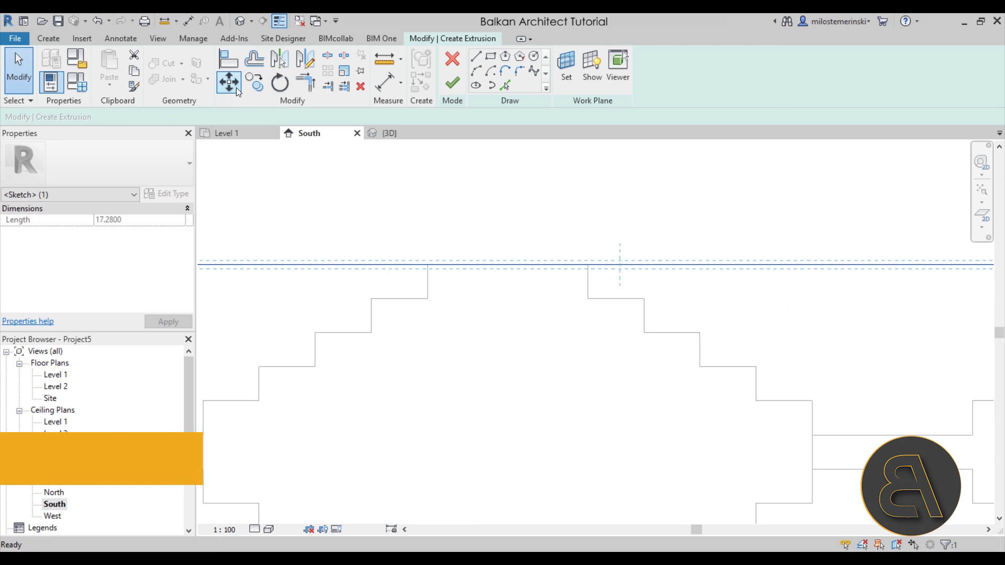
Move the rectangle's top edge up by one riser above the top landings and finish the extrusion sketch.
{"action": "left_click", "coordinate": [233, 84]}
{"action": "left_click", "coordinate": [428, 298]}
{"action": "left_click", "coordinate": [432, 265]}
{"action": "scroll", "coordinate": [451, 316], "scroll_direction": "down", "scroll_amount": 4}
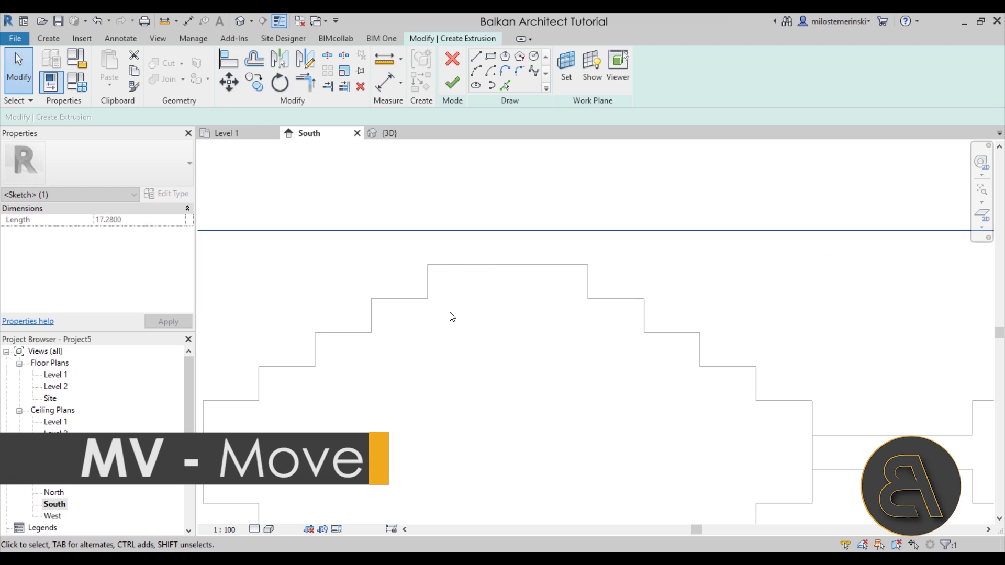
{"action": "scroll", "coordinate": [605, 338], "scroll_direction": "down", "scroll_amount": 4}
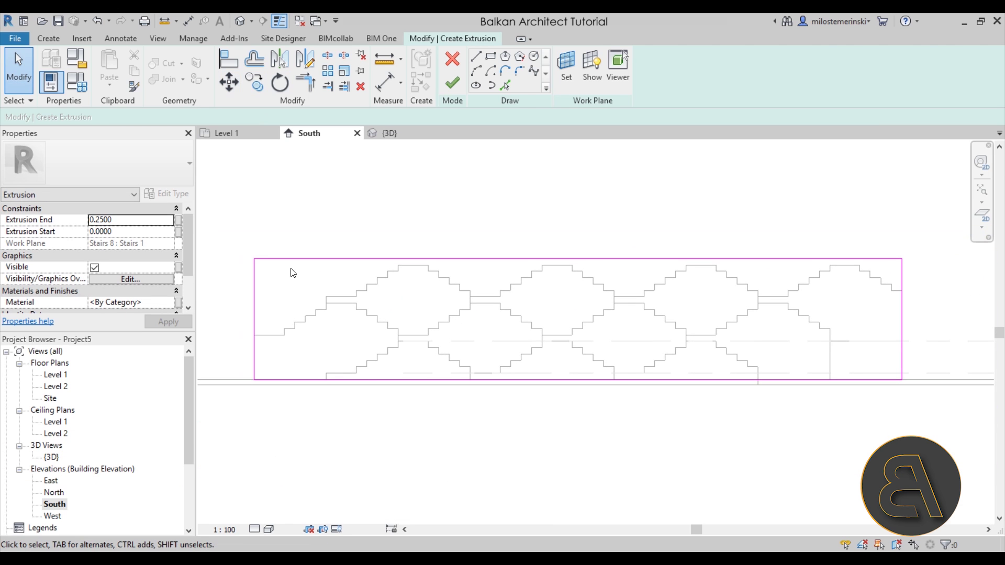
{"action": "left_click", "coordinate": [452, 82]}
{"action": "left_click", "coordinate": [472, 196]}
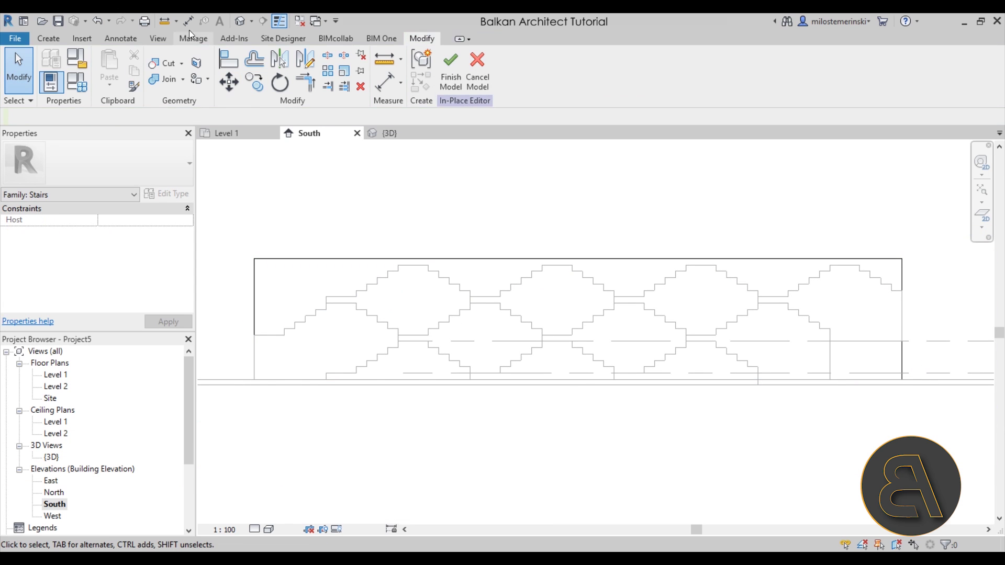
In the 3D view, change the wall extrusion's end to a depth of one stair width and finish the in-place model.
{"action": "left_click", "coordinate": [241, 23]}
{"action": "mouse_move", "coordinate": [418, 272]}
{"action": "middle_mouse_down", "text": "shift"}
{"action": "mouse_move", "coordinate": [372, 260]}
{"action": "mouse_move", "coordinate": [318, 212]}
{"action": "mouse_move", "coordinate": [471, 336]}
{"action": "mouse_move", "coordinate": [482, 311]}
{"action": "mouse_move", "coordinate": [418, 283]}
{"action": "middle_mouse_up", "text": "shift"}
{"action": "left_click", "coordinate": [433, 301]}
{"action": "left_click", "coordinate": [133, 222]}
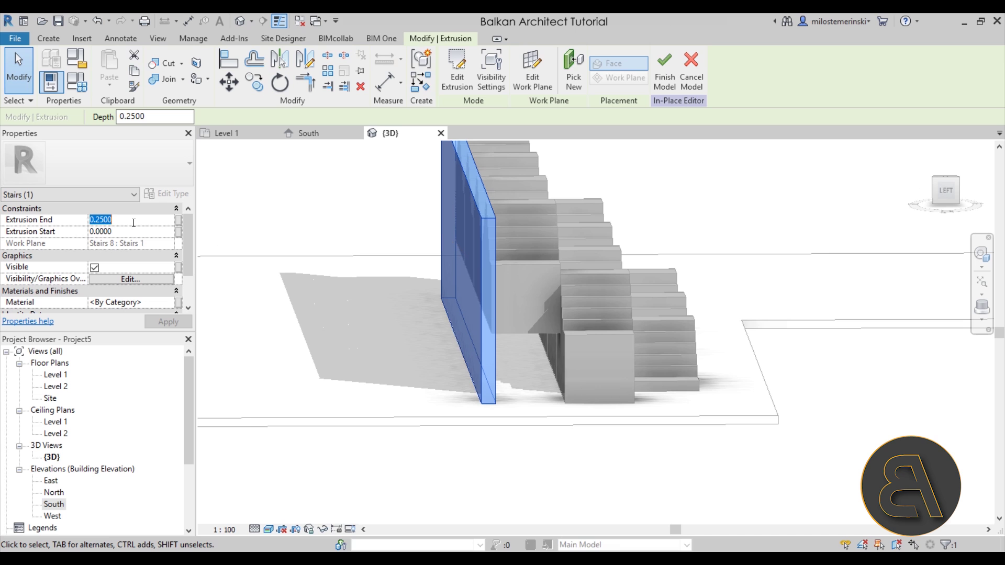
{"action": "left_click", "coordinate": [345, 243]}
{"action": "middle_click_drag", "start_coordinate": [602, 251], "coordinate": [510, 314], "text": "shift"}
{"action": "left_click", "coordinate": [450, 71]}
Copy the four stairs of the middle row straight back in the Site plan so the copies adjoin the wall's rear face.
{"action": "scroll", "coordinate": [559, 395], "scroll_direction": "down", "scroll_amount": 4}
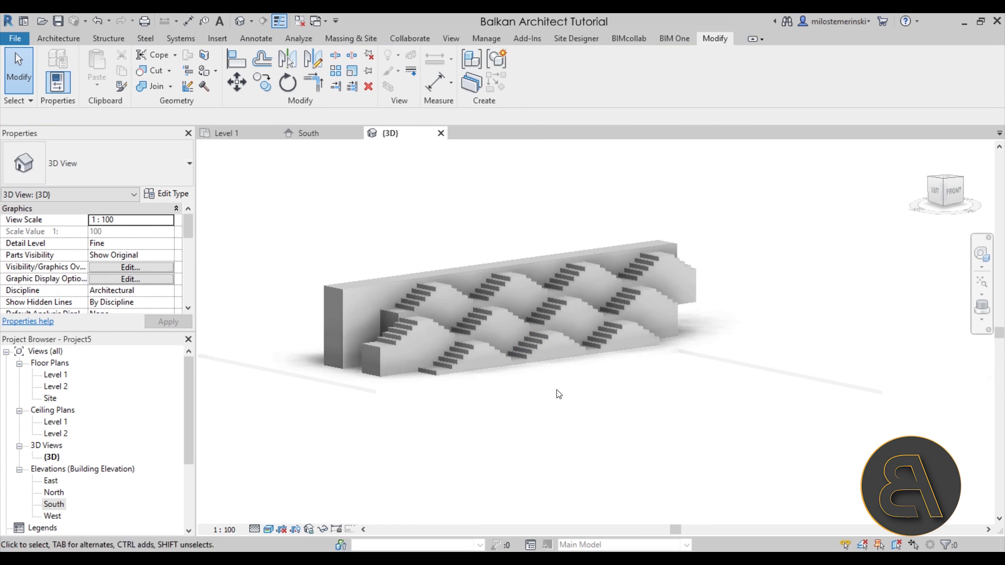
{"action": "middle_click_drag", "start_coordinate": [539, 423], "coordinate": [512, 419], "text": "shift"}
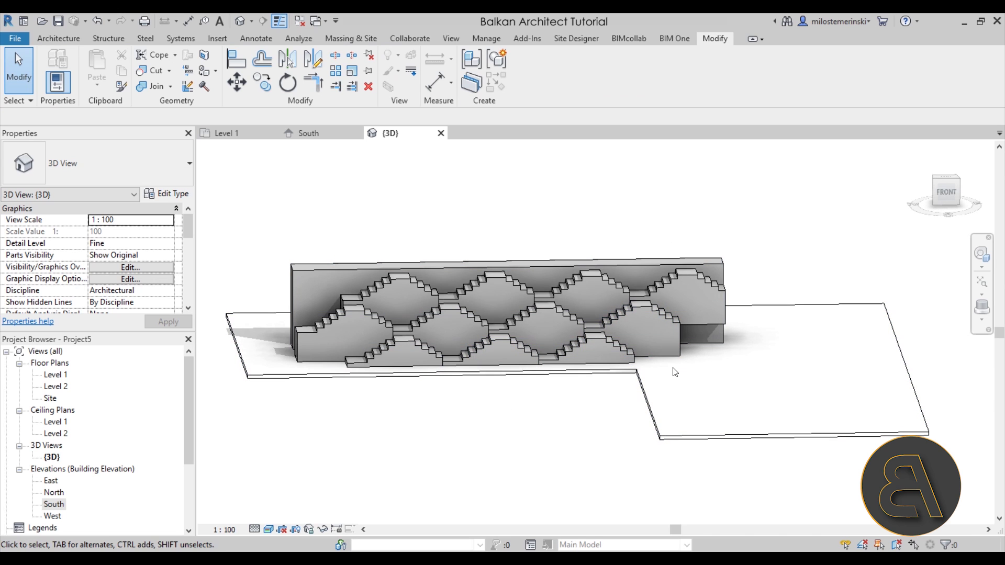
{"action": "middle_click_drag", "start_coordinate": [593, 362], "coordinate": [587, 345], "text": "shift"}
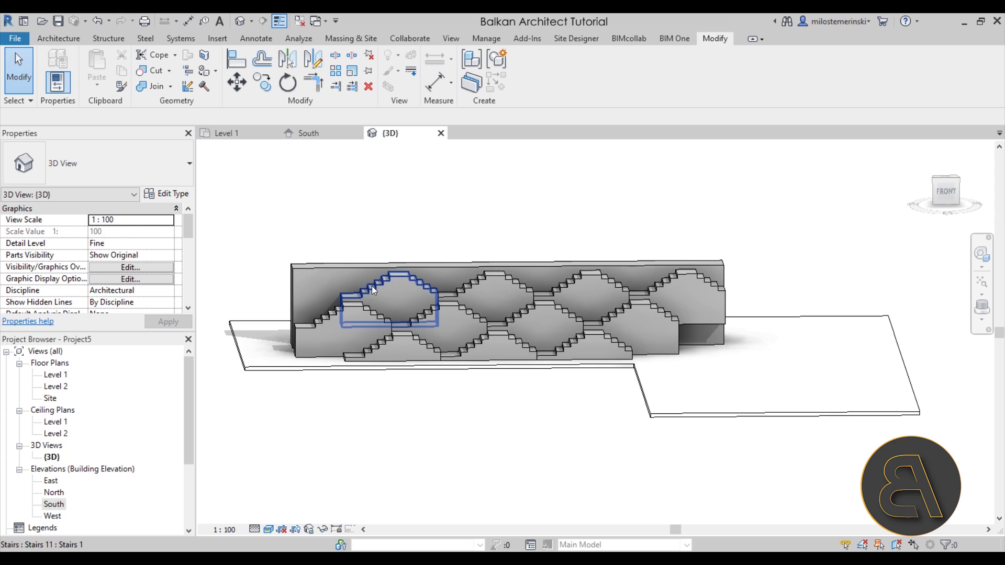
{"action": "left_click", "coordinate": [434, 316]}
{"action": "left_click", "coordinate": [361, 314], "text": "ctrl"}
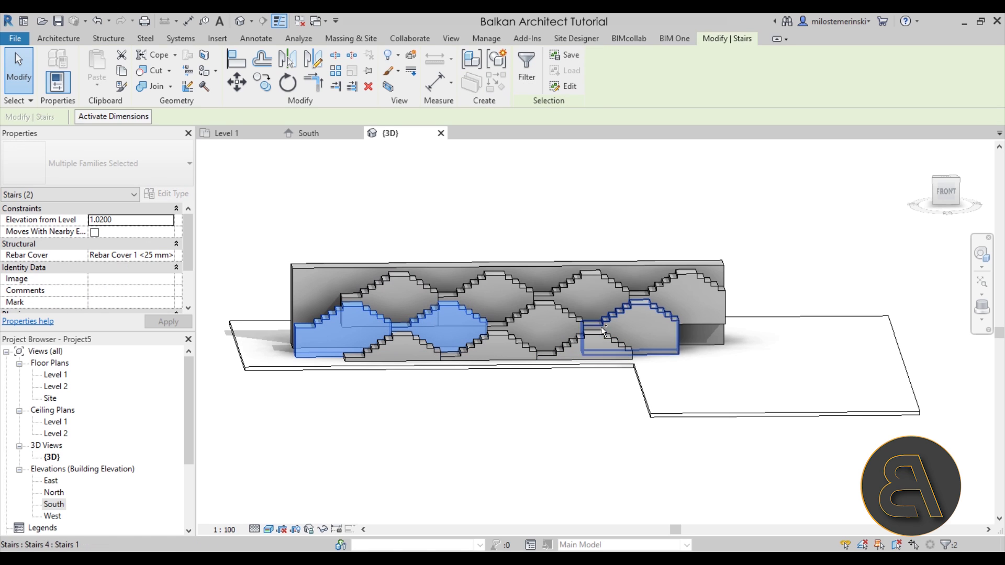
{"action": "left_click", "coordinate": [554, 322], "text": "ctrl"}
{"action": "left_click", "coordinate": [628, 327], "text": "ctrl"}
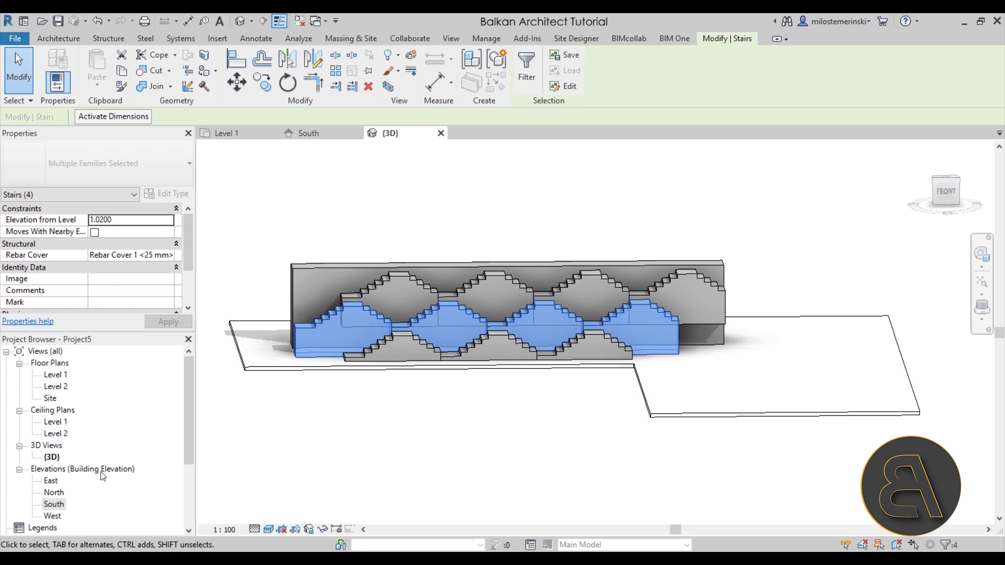
{"action": "double_click", "coordinate": [51, 398]}
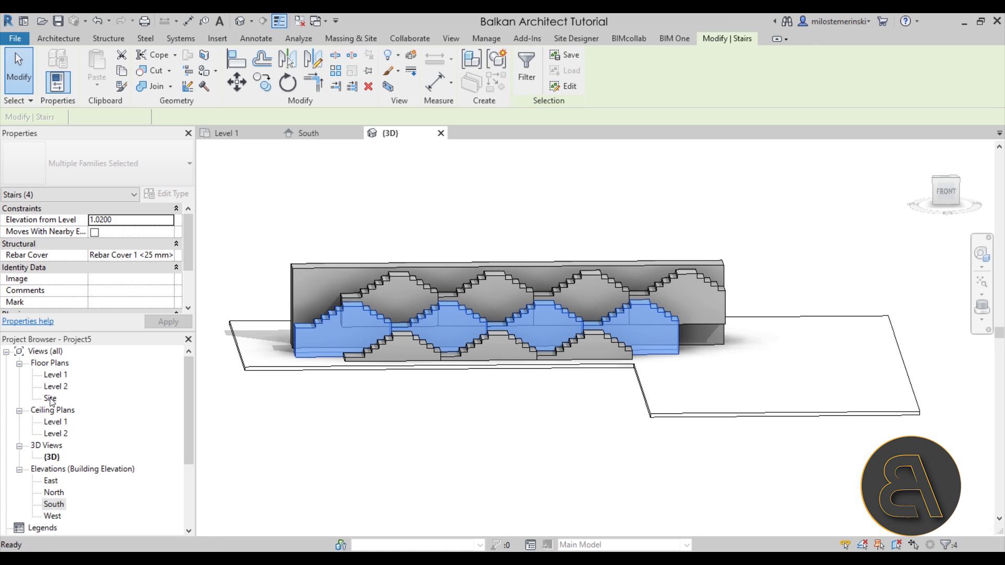
{"action": "scroll", "coordinate": [559, 308], "scroll_direction": "up", "scroll_amount": 1}
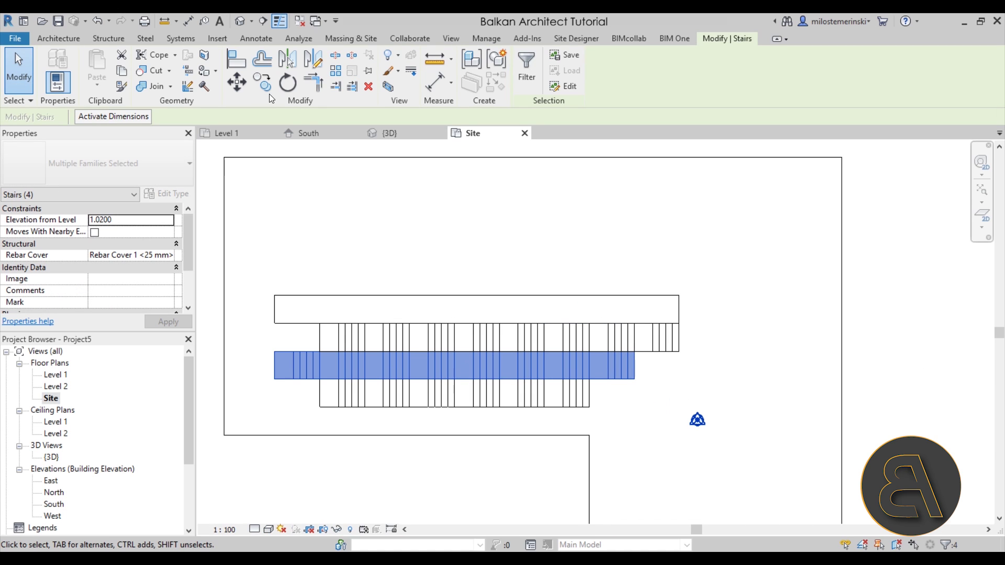
{"action": "left_click", "coordinate": [262, 82]}
{"action": "left_click", "coordinate": [319, 379]}
{"action": "left_click", "coordinate": [319, 294]}
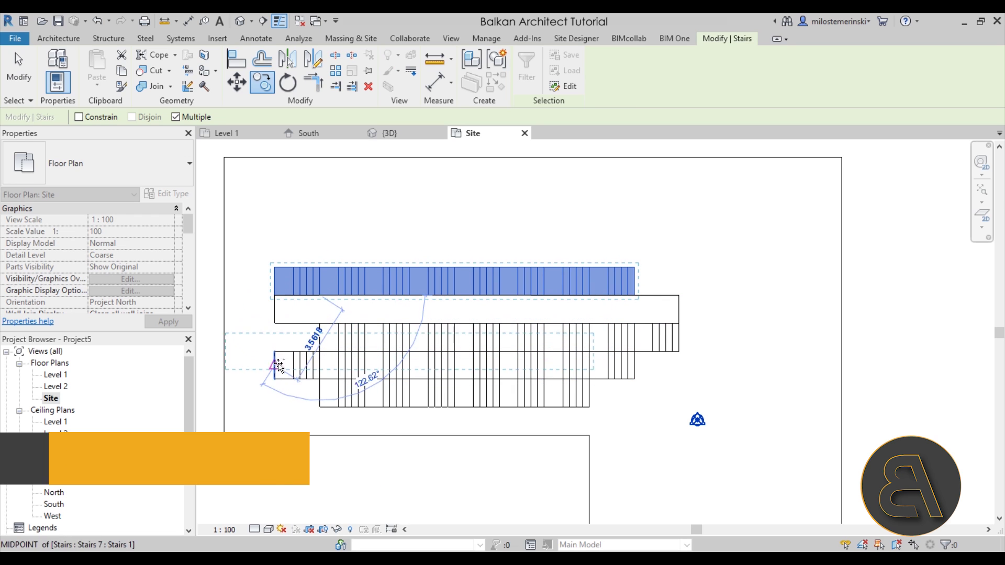
{"action": "key", "text": "Escape"}
{"action": "key", "text": "Escape"}
In the South elevation, move the four copied stairs up until their lower landings align with the top landings in front of the wall.
{"action": "left_click_drag", "start_coordinate": [701, 276], "coordinate": [243, 248]}
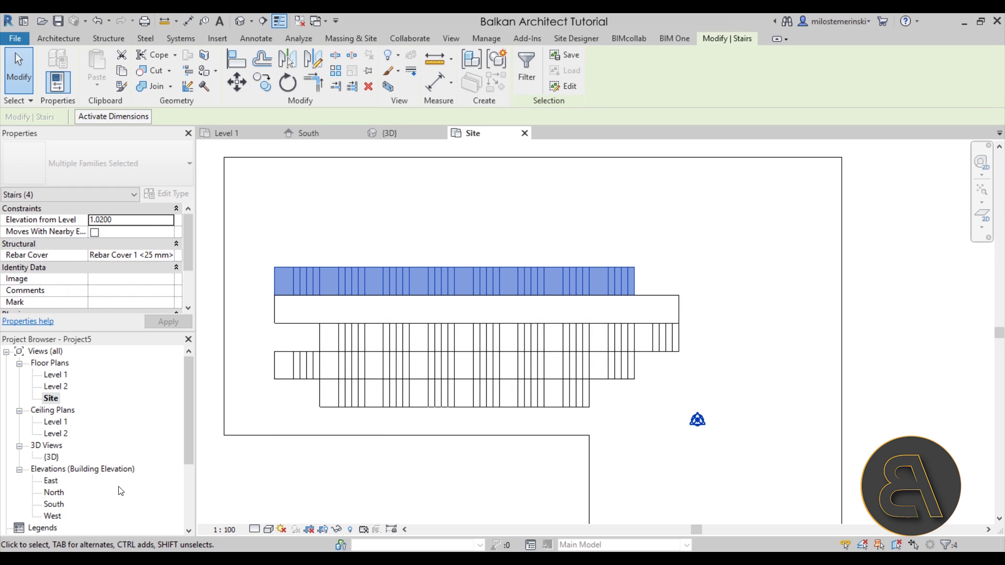
{"action": "double_click", "coordinate": [54, 505]}
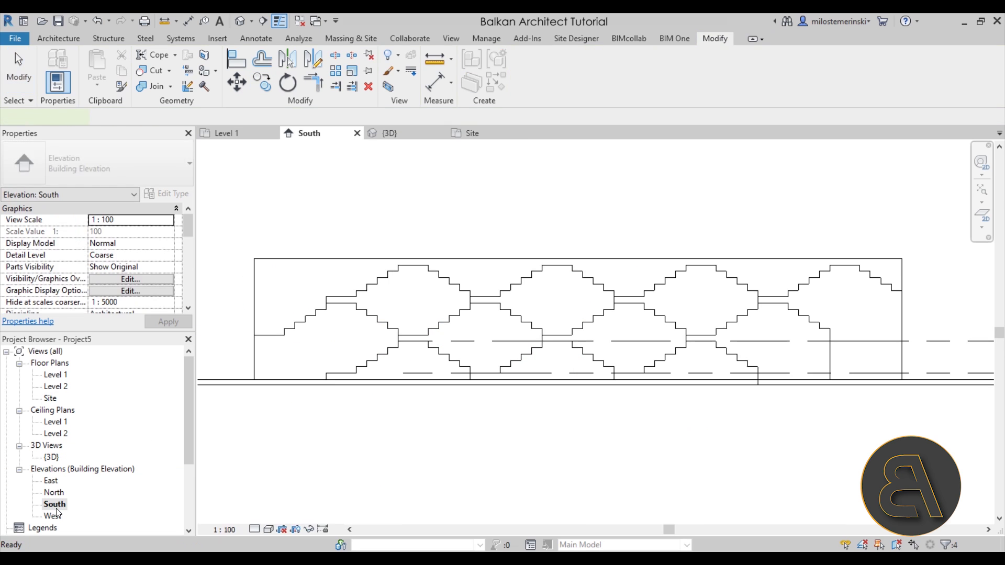
{"action": "left_click", "coordinate": [238, 80]}
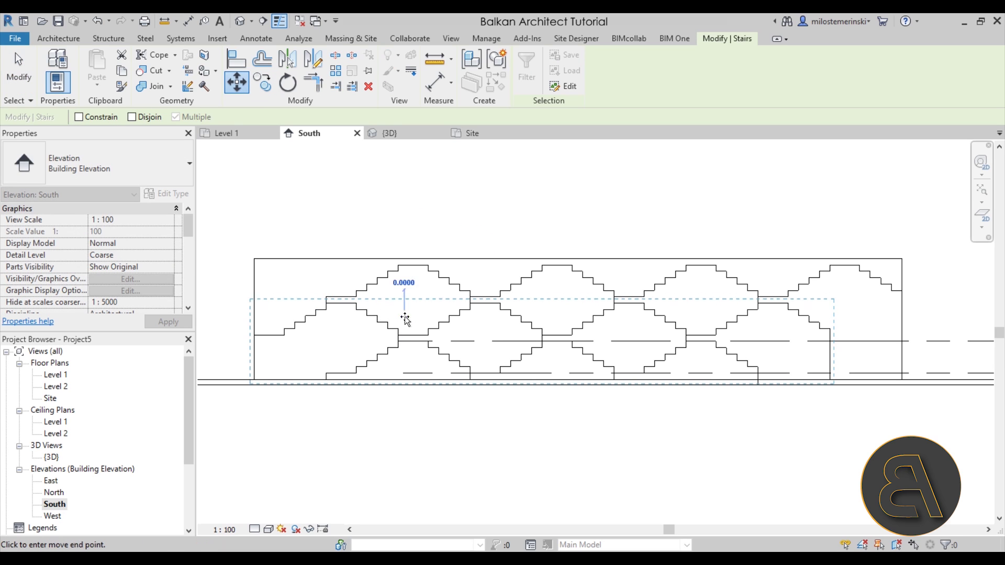
{"action": "left_click", "coordinate": [412, 211]}
{"action": "scroll", "coordinate": [405, 261], "scroll_direction": "up", "scroll_amount": 3}
{"action": "left_click", "coordinate": [237, 83]}
{"action": "left_click", "coordinate": [408, 191]}
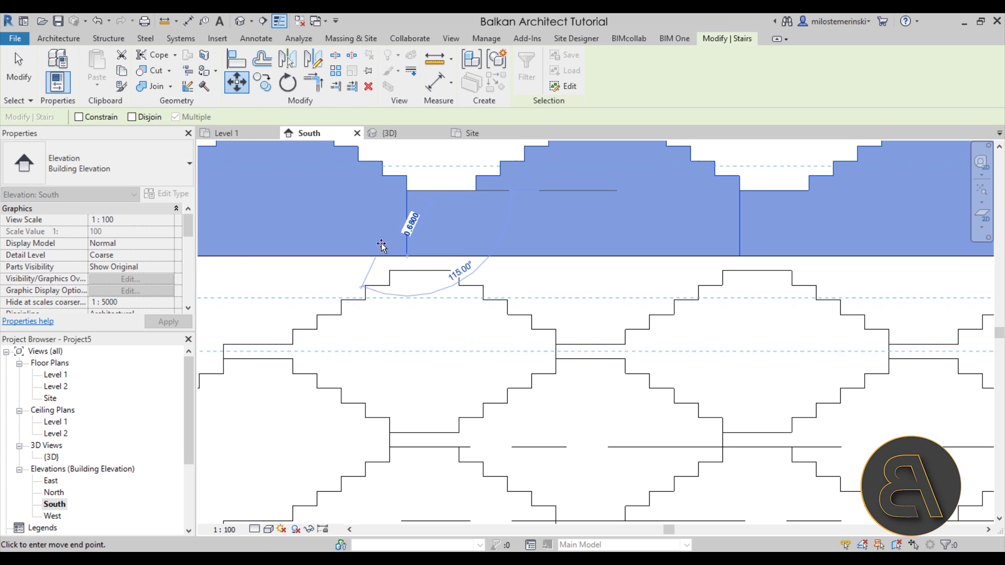
{"action": "left_click", "coordinate": [389, 271]}
Raise the four stairs by two risers so their lower landings sit one riser above the wall.
{"action": "left_click", "coordinate": [236, 82]}
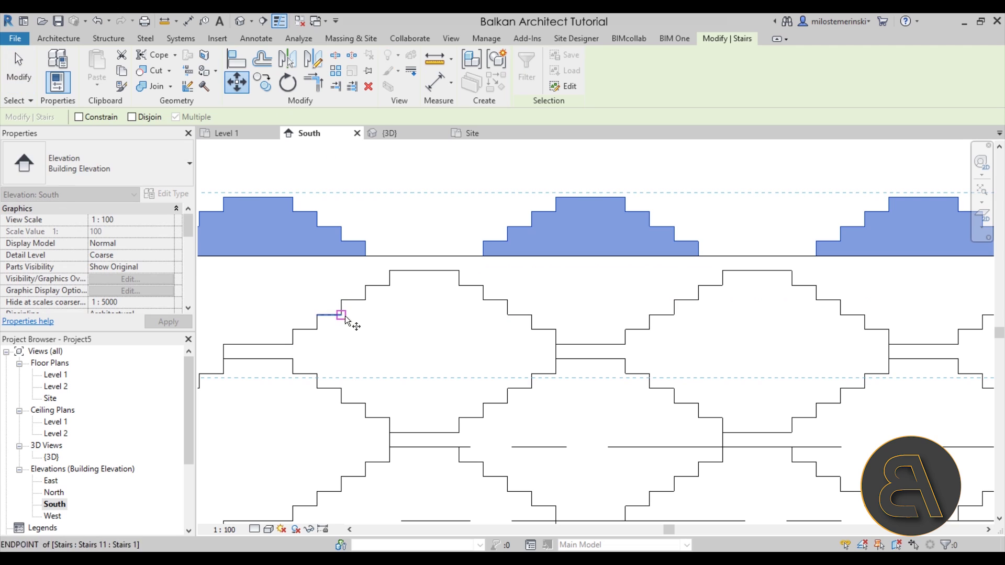
{"action": "left_click", "coordinate": [366, 417]}
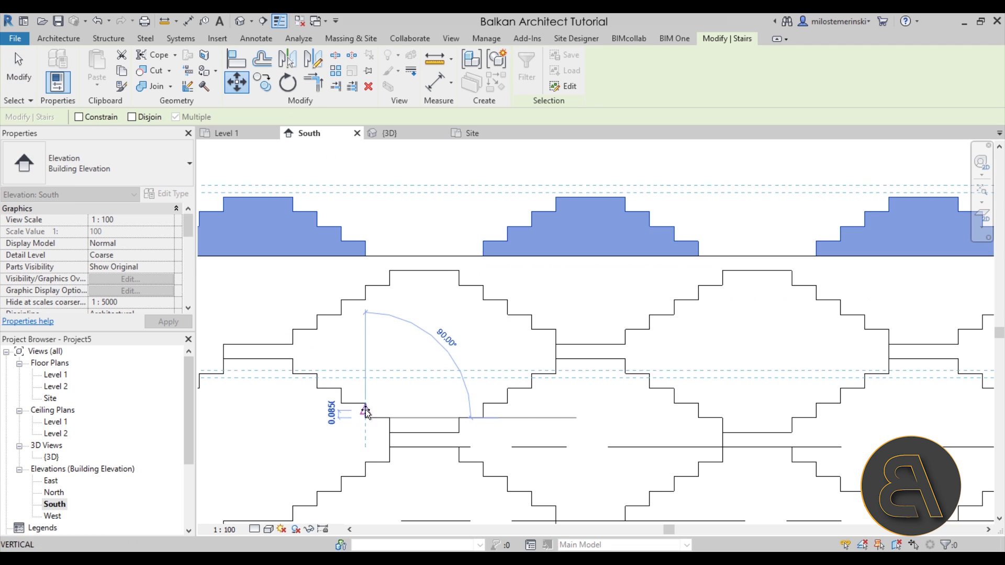
{"action": "left_click", "coordinate": [365, 403]}
{"action": "left_click", "coordinate": [236, 82]}
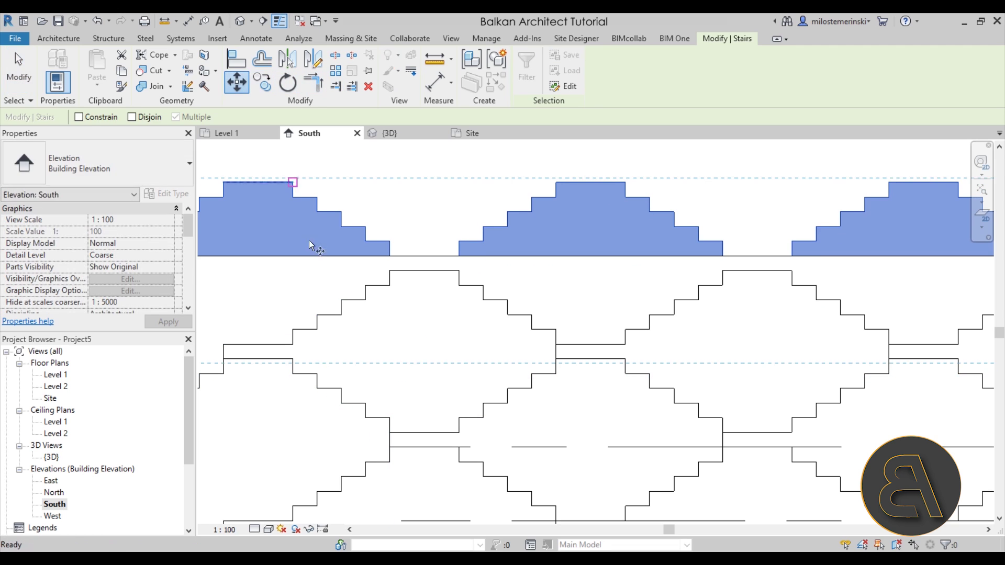
{"action": "left_click", "coordinate": [317, 388]}
{"action": "left_click", "coordinate": [317, 374]}
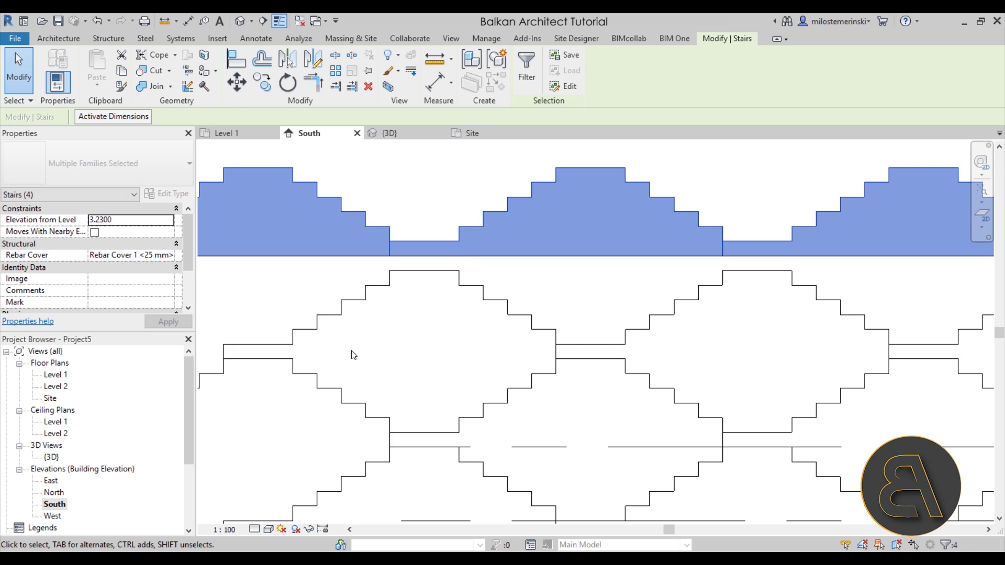
{"action": "key", "text": "Escape"}
Copy the last stair of the top row 3.84 m to the right so it continues the row.
{"action": "scroll", "coordinate": [478, 320], "scroll_direction": "down", "scroll_amount": 5}
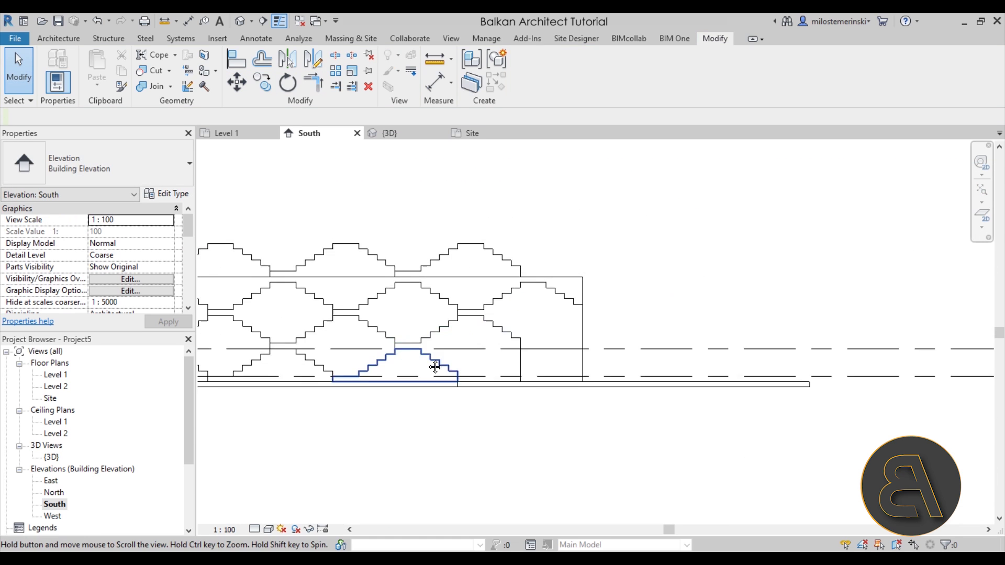
{"action": "left_click", "coordinate": [494, 272]}
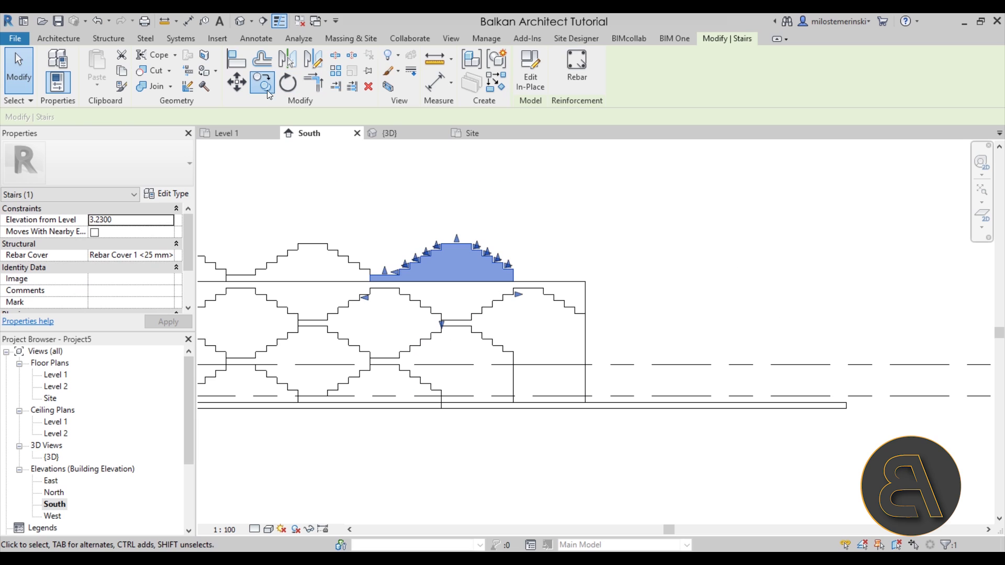
{"action": "left_click", "coordinate": [267, 90]}
{"action": "left_click", "coordinate": [372, 277]}
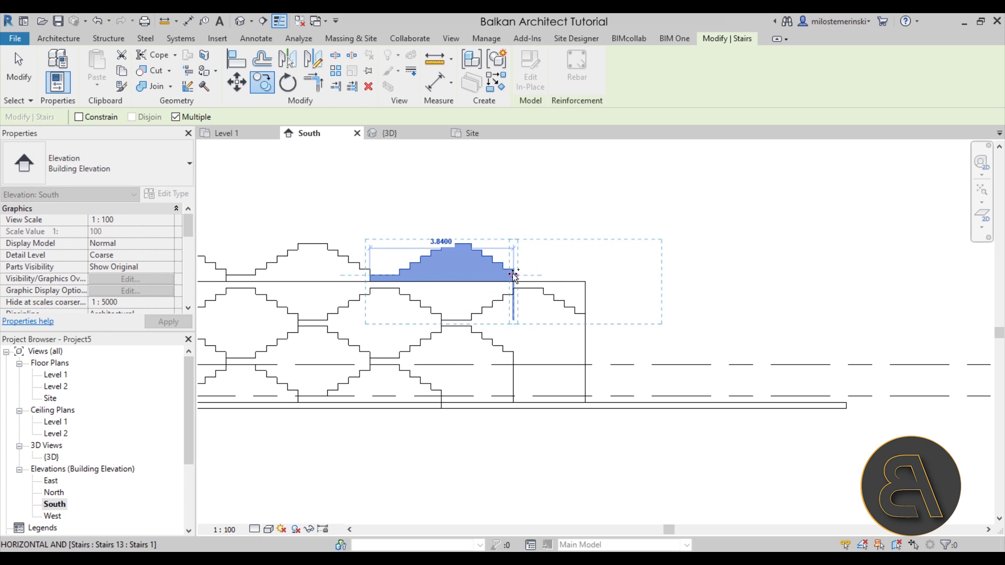
{"action": "left_click", "coordinate": [517, 277]}
{"action": "key", "text": "Escape"}
In the 3D view, select the five stairs of the row behind the wall.
{"action": "scroll", "coordinate": [454, 345], "scroll_direction": "down", "scroll_amount": 3}
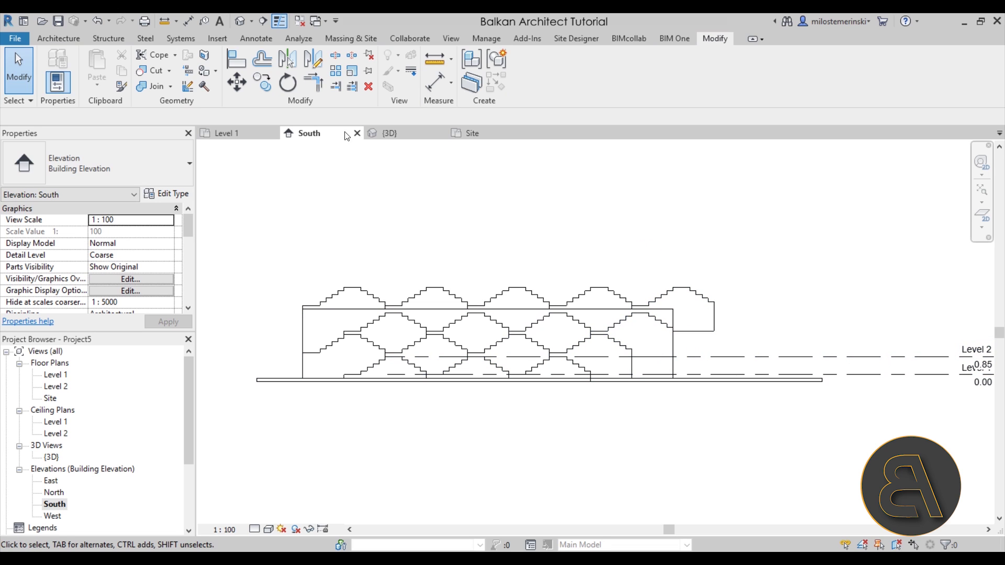
{"action": "left_click", "coordinate": [239, 22]}
{"action": "middle_click_drag", "start_coordinate": [643, 377], "coordinate": [688, 417], "text": "shift"}
{"action": "middle_click_drag", "start_coordinate": [687, 416], "coordinate": [519, 296]}
{"action": "middle_click_drag", "start_coordinate": [503, 210], "coordinate": [584, 437]}
{"action": "middle_click_drag", "start_coordinate": [651, 455], "coordinate": [438, 386], "text": "shift"}
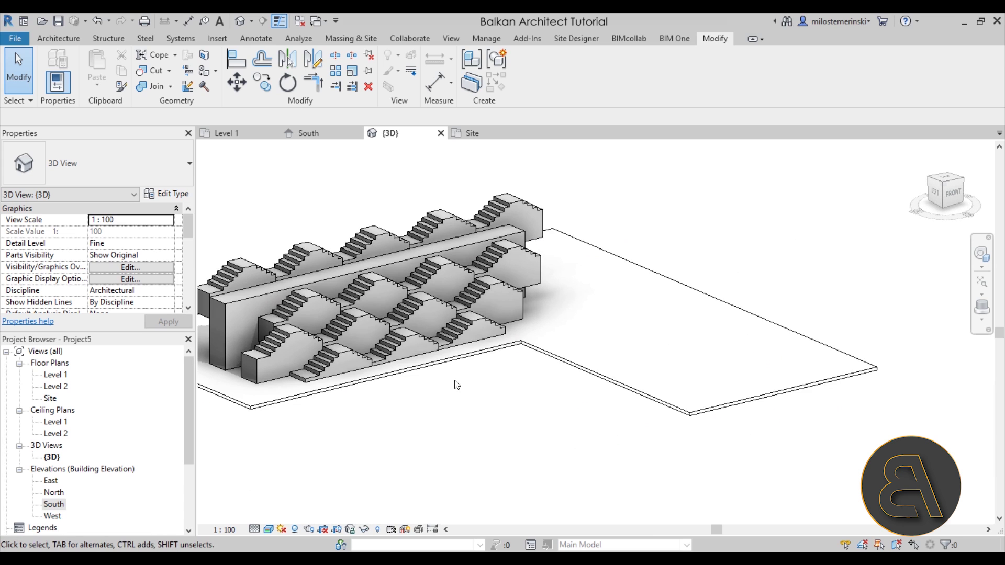
{"action": "middle_click_drag", "start_coordinate": [350, 209], "coordinate": [649, 263], "text": "shift"}
{"action": "left_click_drag", "start_coordinate": [773, 259], "coordinate": [261, 218]}
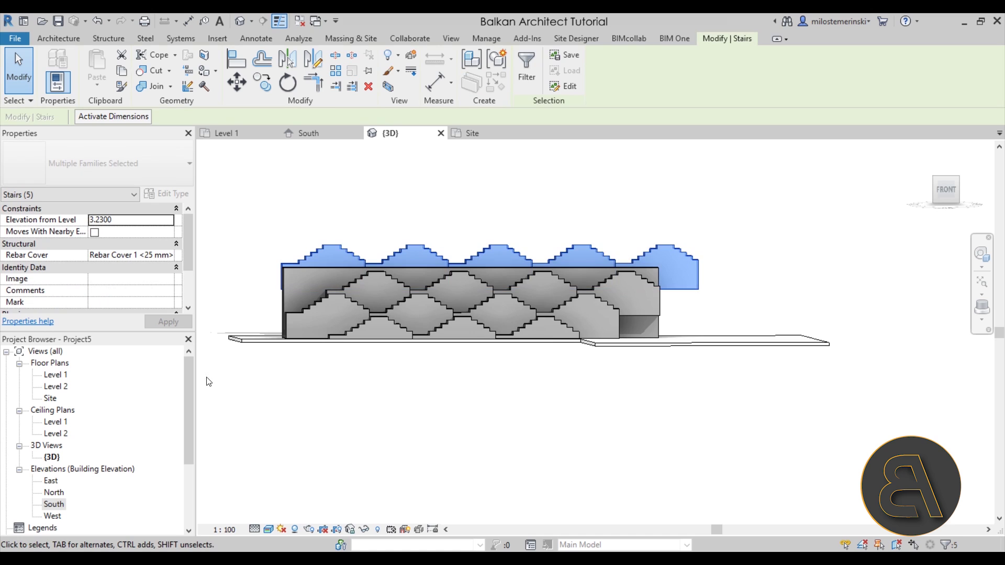
In the Site plan, copy the five selected stairs one stair width back and half a module to the right.
{"action": "double_click", "coordinate": [52, 505]}
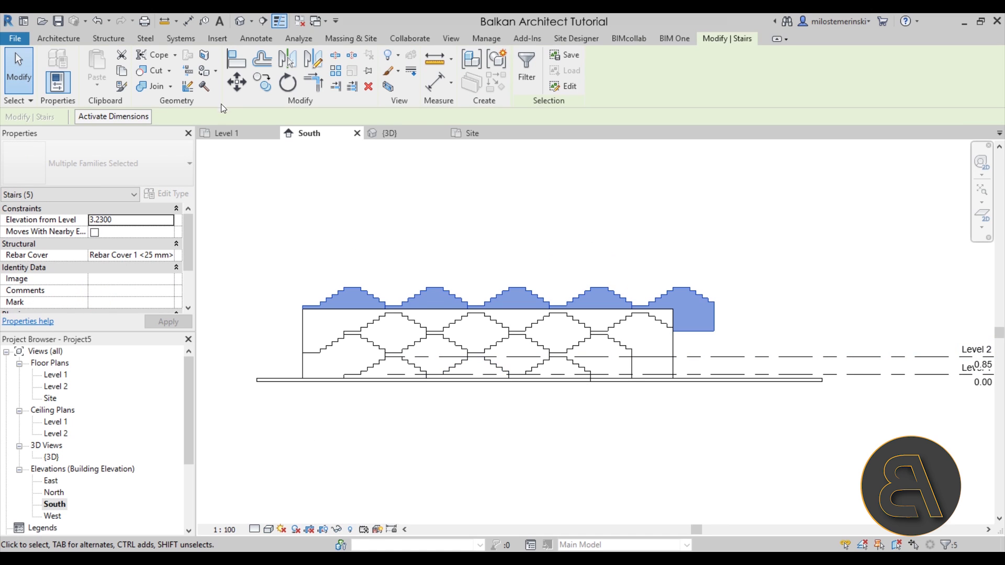
{"action": "left_click", "coordinate": [53, 376]}
{"action": "double_click", "coordinate": [50, 398]}
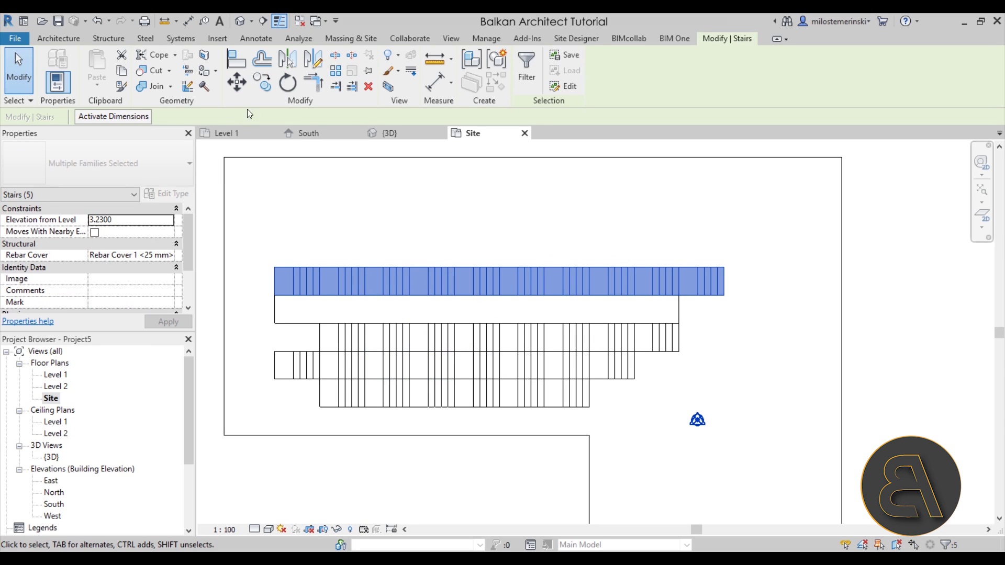
{"action": "left_click", "coordinate": [261, 83]}
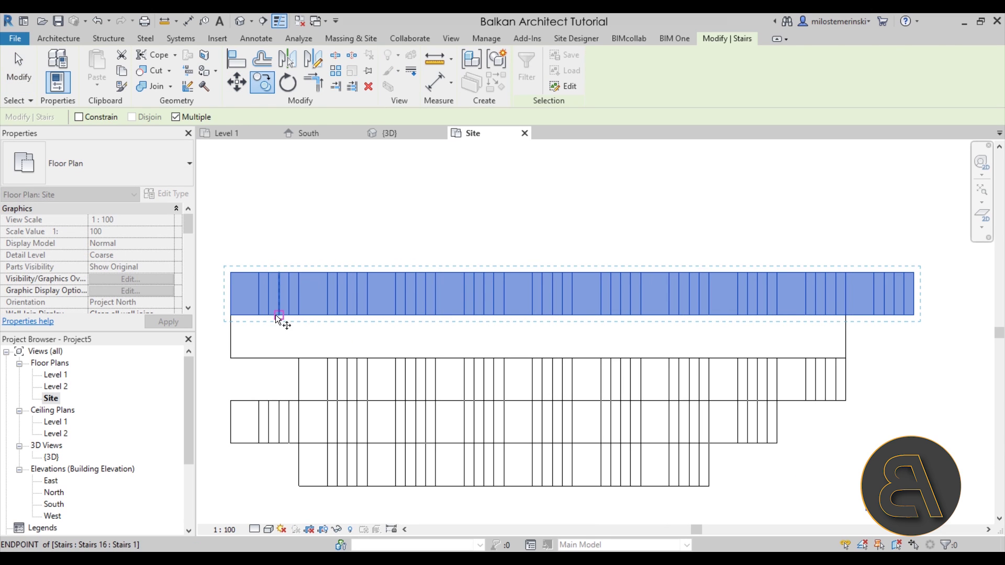
{"action": "left_click", "coordinate": [314, 317]}
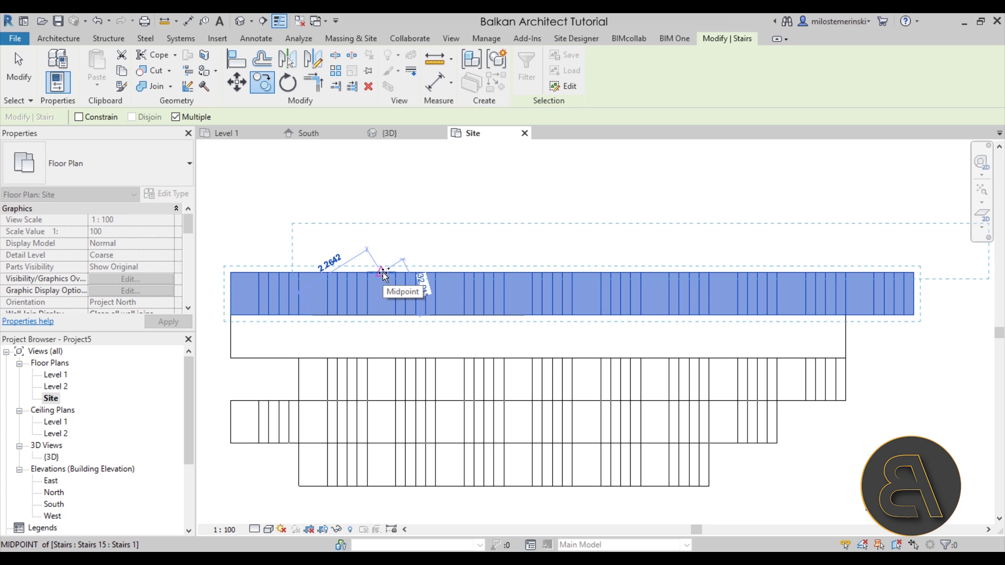
{"action": "left_click", "coordinate": [383, 274]}
{"action": "scroll", "coordinate": [348, 341], "scroll_direction": "down", "scroll_amount": 2}
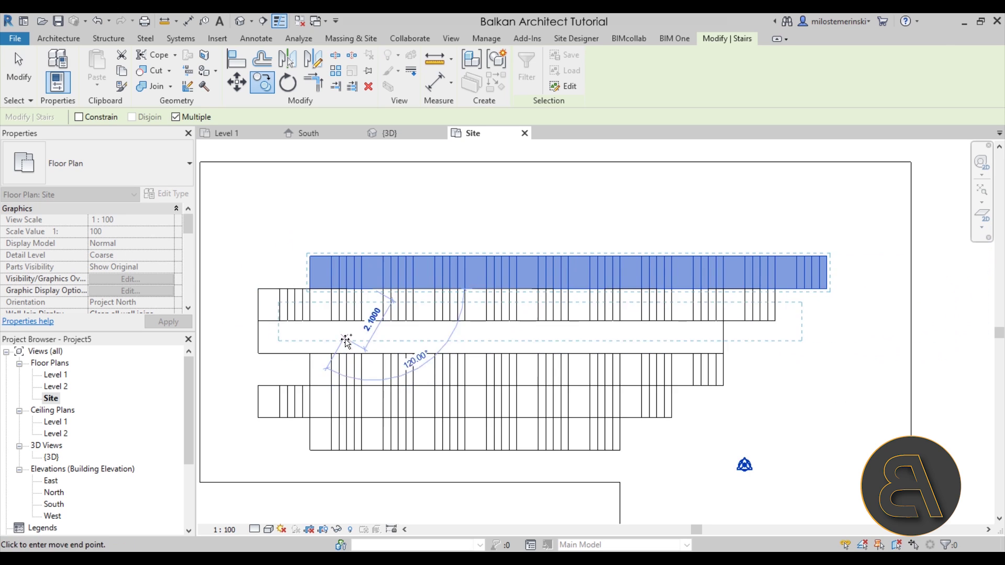
{"action": "key", "text": "Escape"}
{"action": "key", "text": "Escape"}
In the South elevation, raise the new rear row of five stairs until its lower landings align with the top landings in front.
{"action": "left_click", "coordinate": [316, 256]}
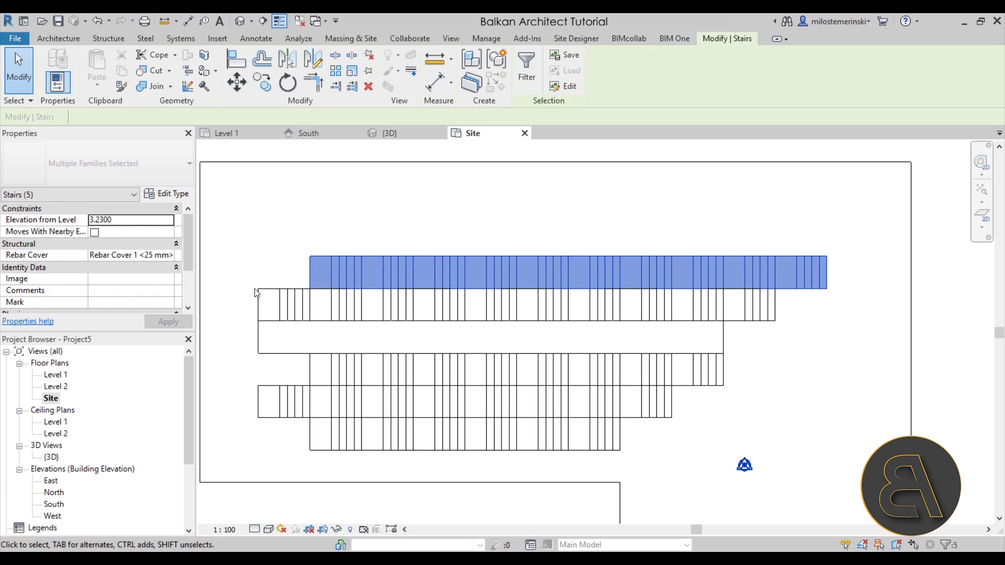
{"action": "left_click", "coordinate": [60, 505]}
{"action": "double_click", "coordinate": [60, 505]}
{"action": "scroll", "coordinate": [440, 445], "scroll_direction": "up", "scroll_amount": 2}
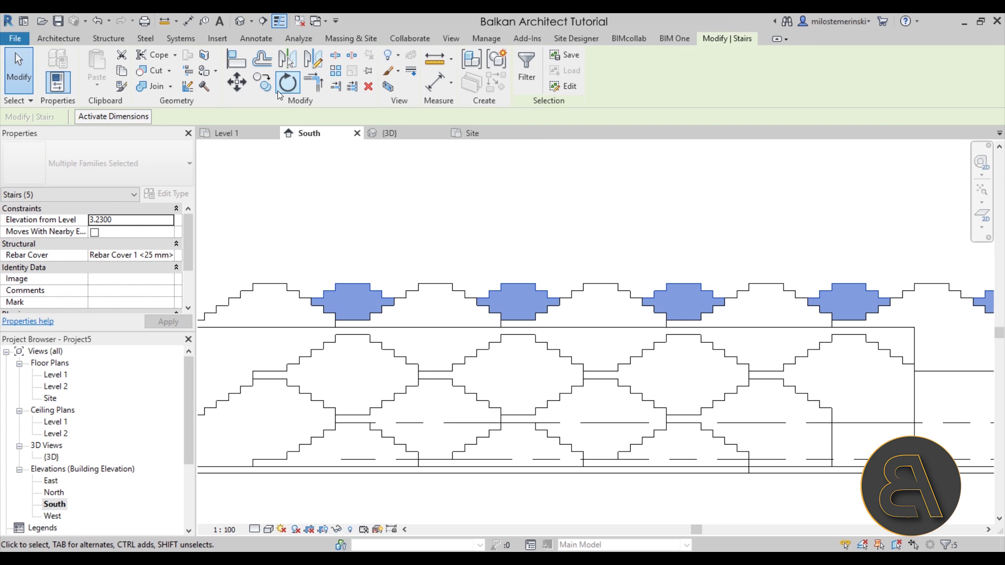
{"action": "key", "text": "m"}
{"action": "key", "text": "v"}
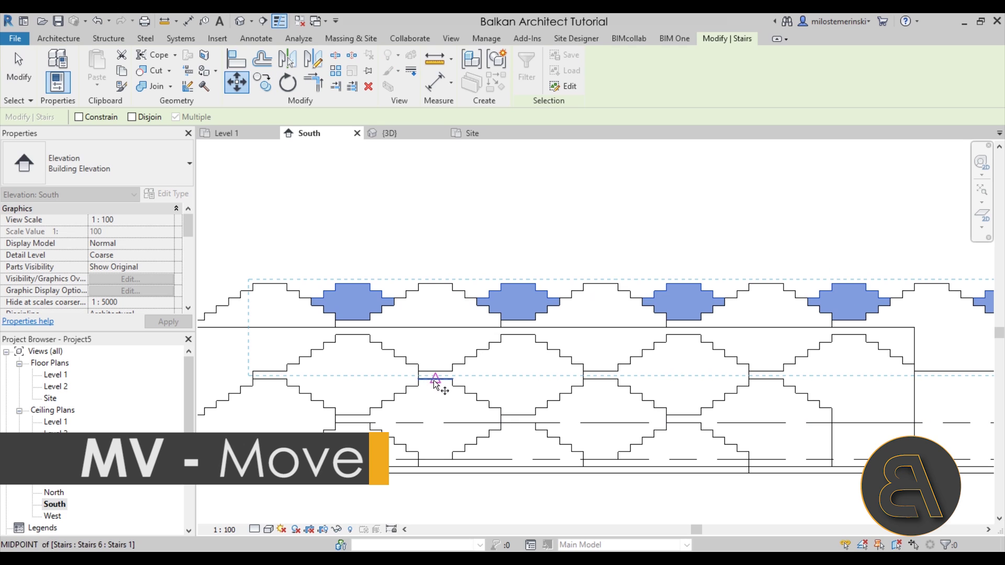
{"action": "left_click", "coordinate": [435, 459]}
{"action": "left_click", "coordinate": [435, 397]}
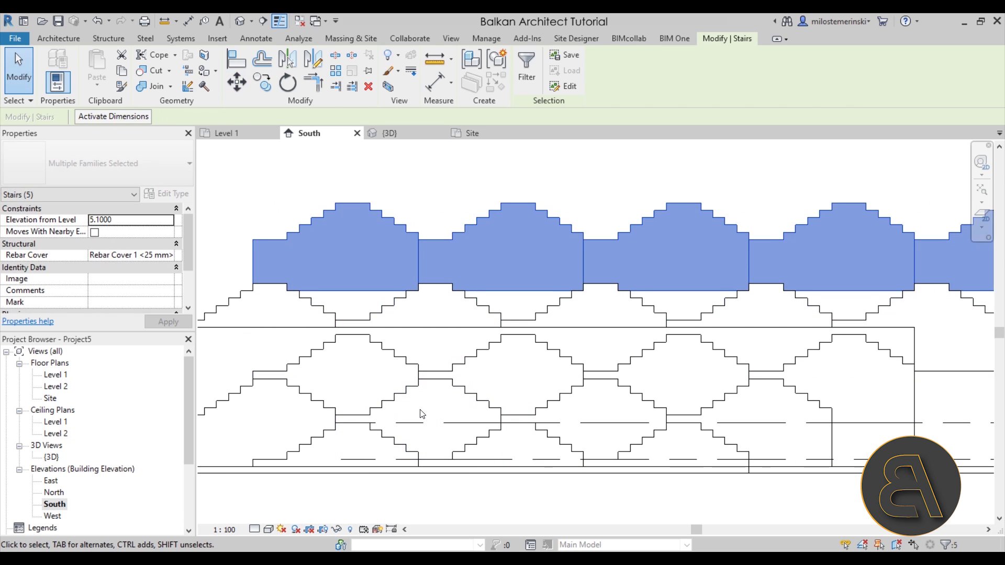
{"action": "scroll", "coordinate": [417, 253], "scroll_direction": "up", "scroll_amount": 2}
{"action": "left_click", "coordinate": [237, 81]}
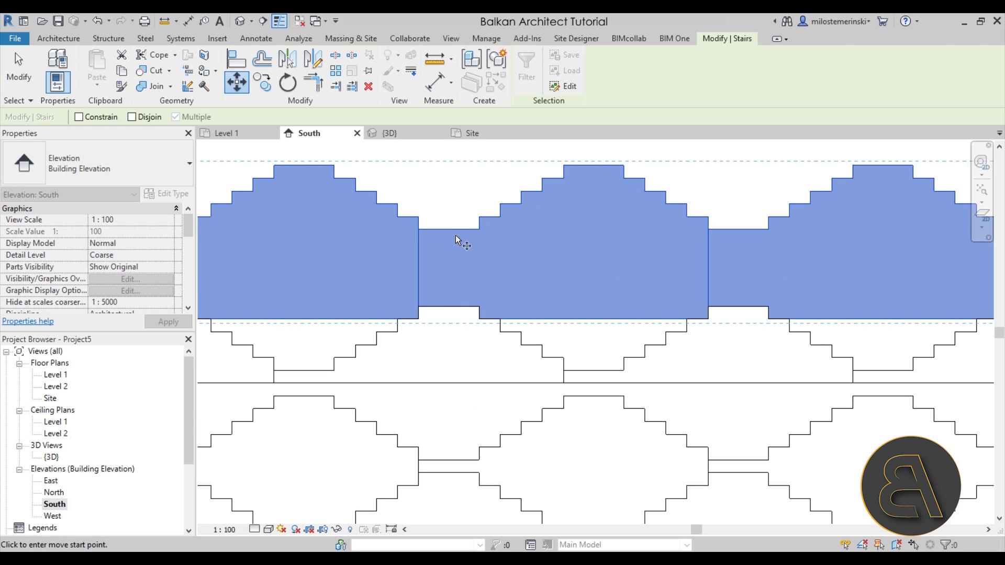
{"action": "left_click", "coordinate": [446, 307]}
Move the rear row of five stairs up by one riser, 0.17 m.
{"action": "scroll", "coordinate": [412, 258], "scroll_direction": "up", "scroll_amount": 2}
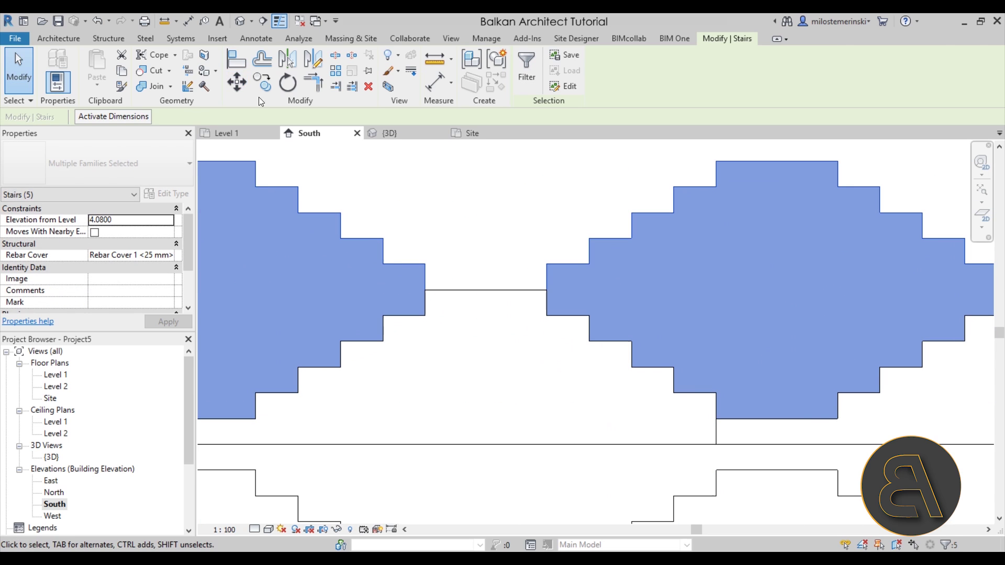
{"action": "left_click", "coordinate": [243, 86]}
{"action": "left_click", "coordinate": [426, 317]}
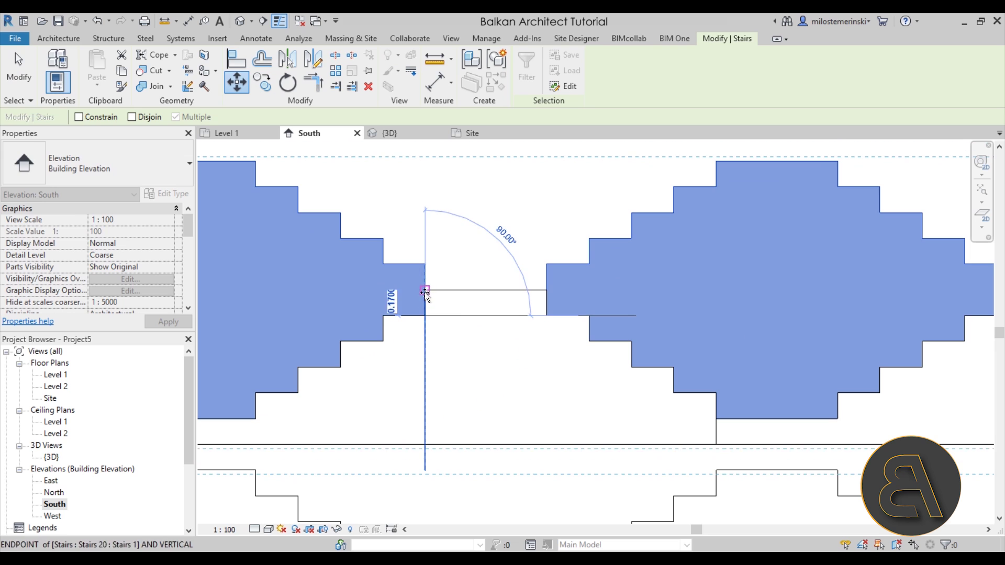
{"action": "left_click", "coordinate": [425, 291]}
{"action": "scroll", "coordinate": [410, 283], "scroll_direction": "down", "scroll_amount": 5}
{"action": "key", "text": "Escape"}
In the 3D view, select all stair modules together with the dividing wall, leaving out the floor.
{"action": "middle_click_drag", "start_coordinate": [605, 359], "coordinate": [554, 346]}
{"action": "middle_click_drag", "start_coordinate": [663, 368], "coordinate": [665, 372]}
{"action": "middle_click_drag", "start_coordinate": [627, 411], "coordinate": [669, 434]}
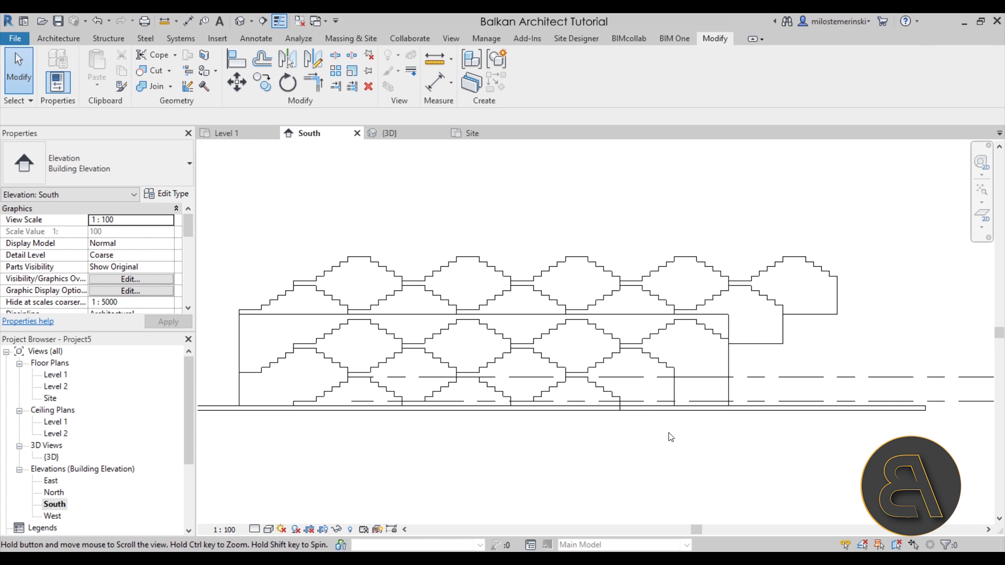
{"action": "scroll", "coordinate": [270, 286], "scroll_direction": "down", "scroll_amount": 1}
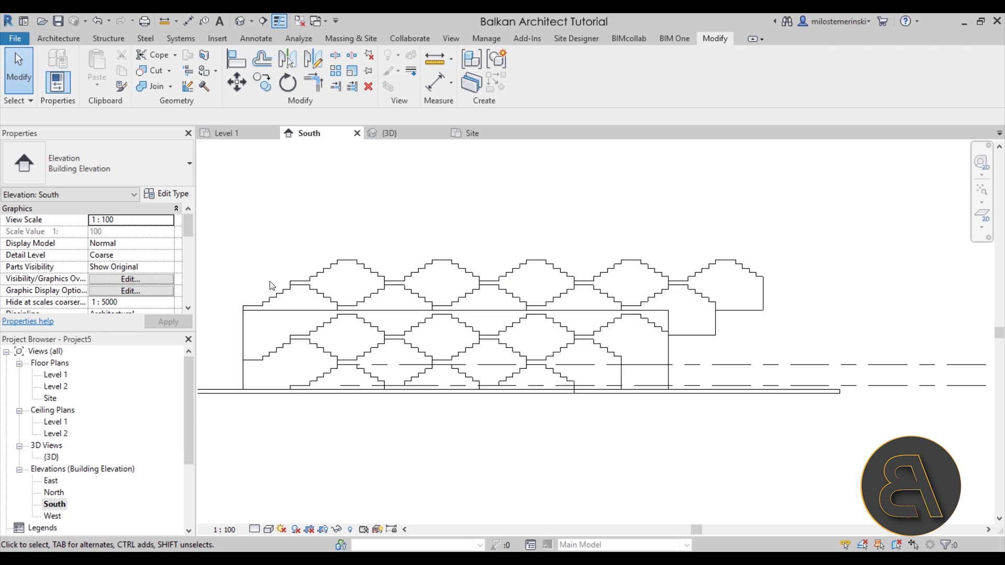
{"action": "left_click", "coordinate": [248, 20]}
{"action": "middle_click_drag", "start_coordinate": [597, 403], "coordinate": [601, 441], "text": "shift"}
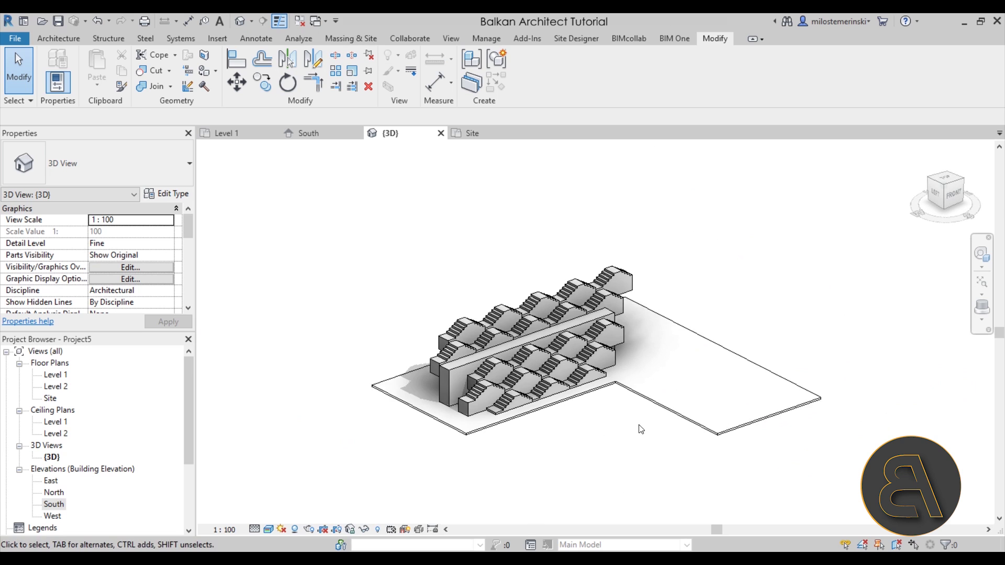
{"action": "left_click_drag", "start_coordinate": [394, 182], "coordinate": [714, 488]}
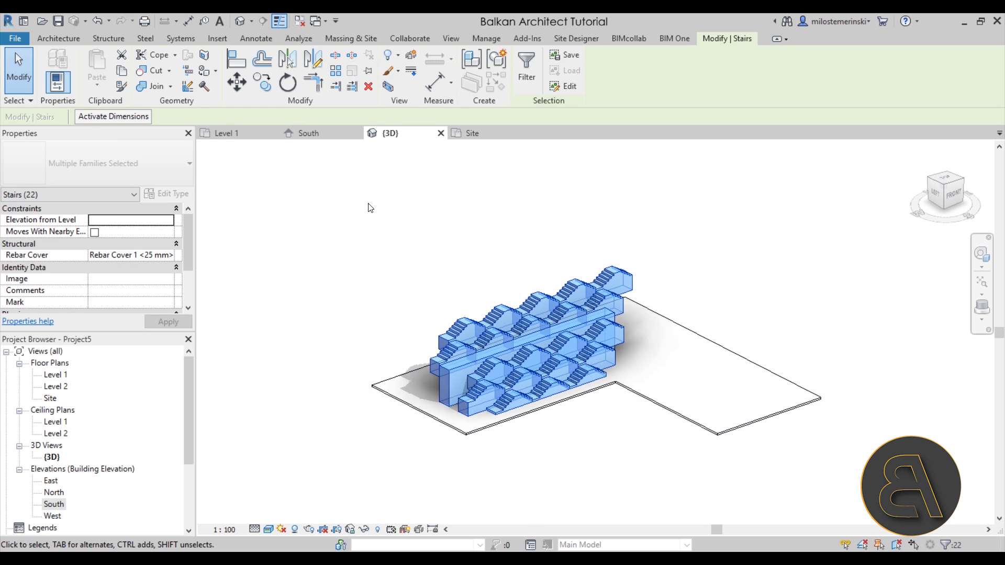
In the Site plan, mirror a copy of the selection about a 45° axis drawn from the front row's inner corner.
{"action": "left_click", "coordinate": [459, 138]}
{"action": "scroll", "coordinate": [462, 314], "scroll_direction": "down", "scroll_amount": 2}
{"action": "middle_click_drag", "start_coordinate": [509, 366], "coordinate": [422, 314]}
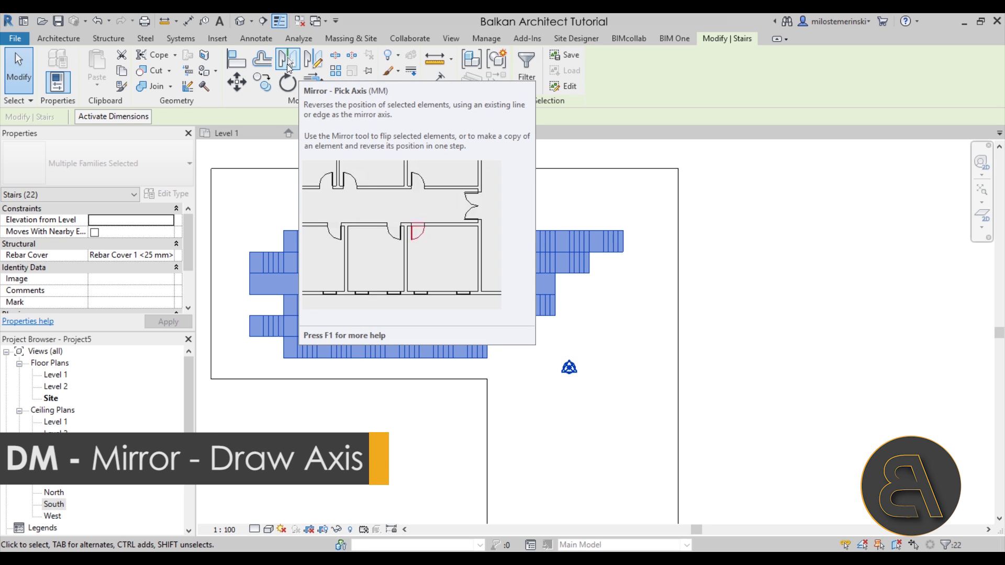
{"action": "left_click", "coordinate": [314, 63]}
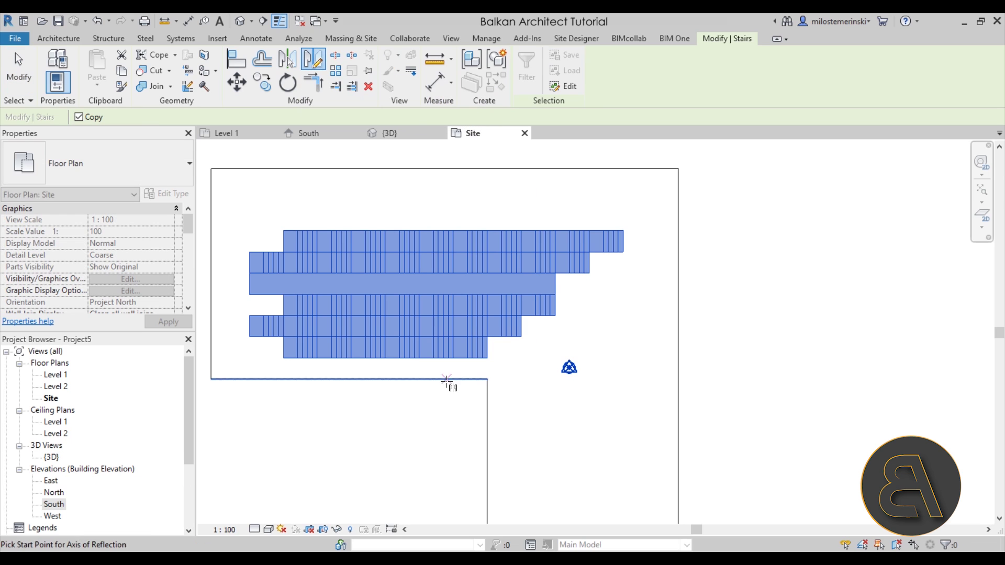
{"action": "left_click", "coordinate": [487, 358]}
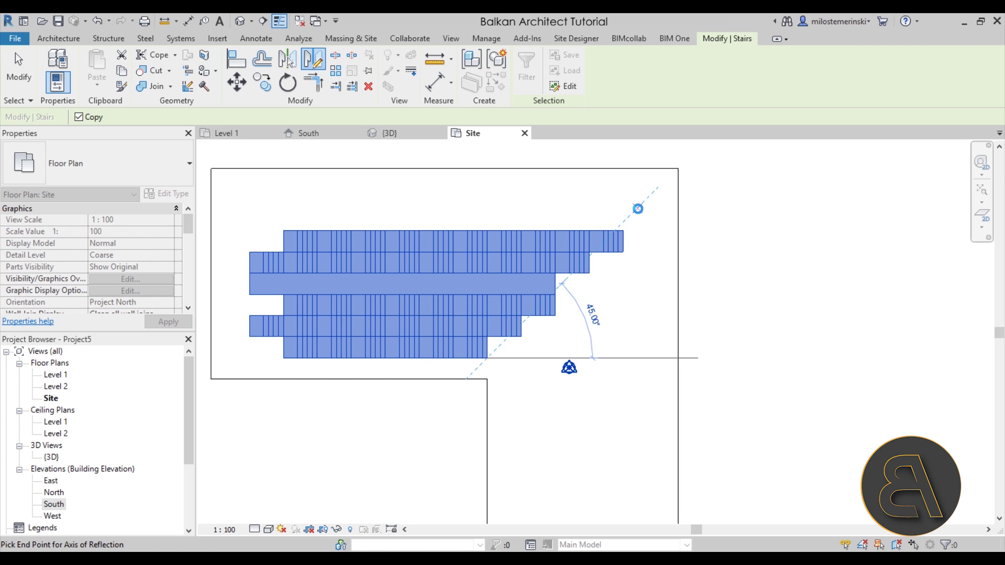
{"action": "left_click", "coordinate": [638, 209]}
{"action": "left_click", "coordinate": [725, 394]}
Edit the L-shaped floor's boundary, moving its inner edge outward past the mirrored front stair row to leave a walkway like the other leg's.
{"action": "middle_click_drag", "start_coordinate": [615, 433], "coordinate": [664, 375]}
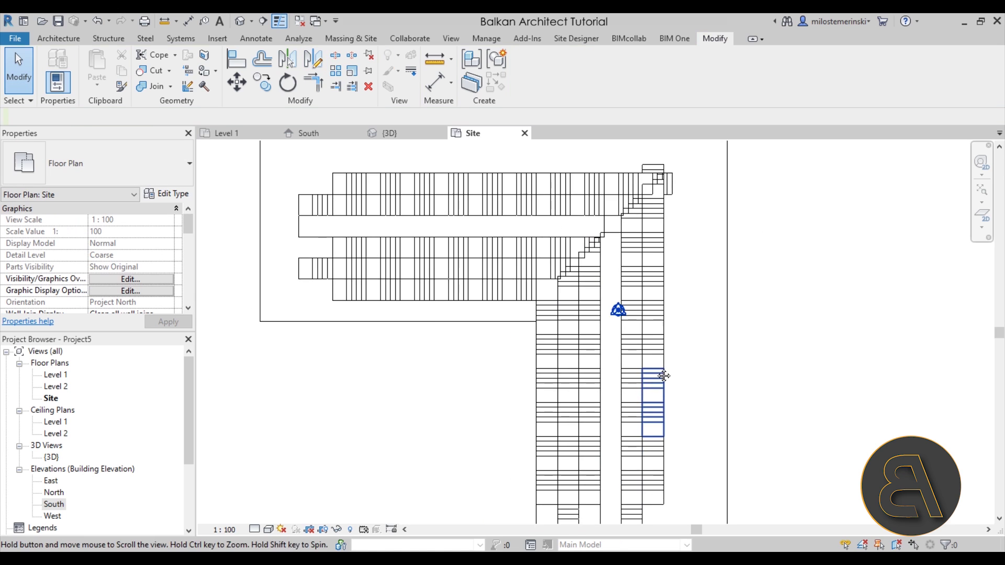
{"action": "left_click", "coordinate": [497, 323]}
{"action": "middle_click_drag", "start_coordinate": [471, 346], "coordinate": [449, 312]}
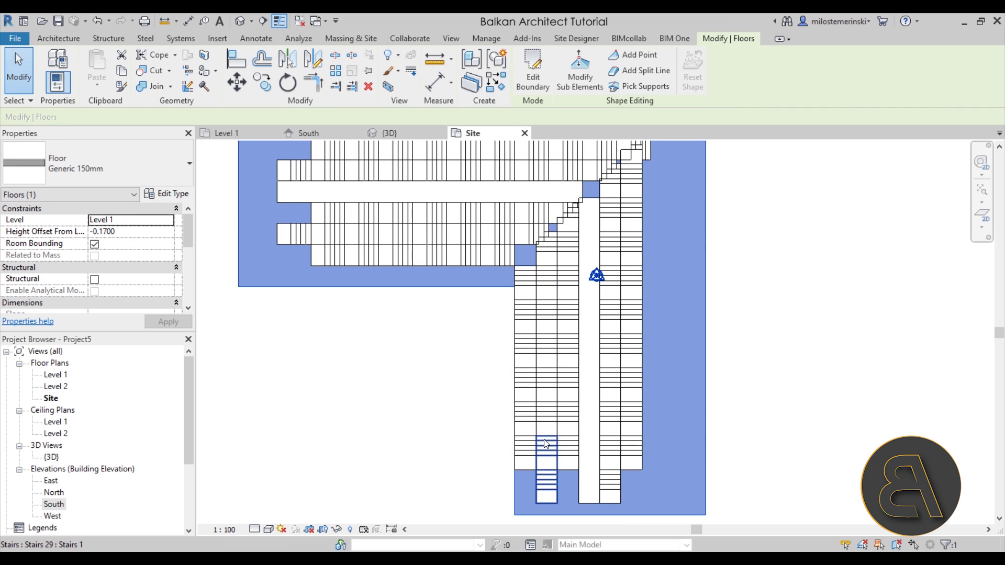
{"action": "left_click", "coordinate": [532, 70]}
{"action": "left_click", "coordinate": [491, 375]}
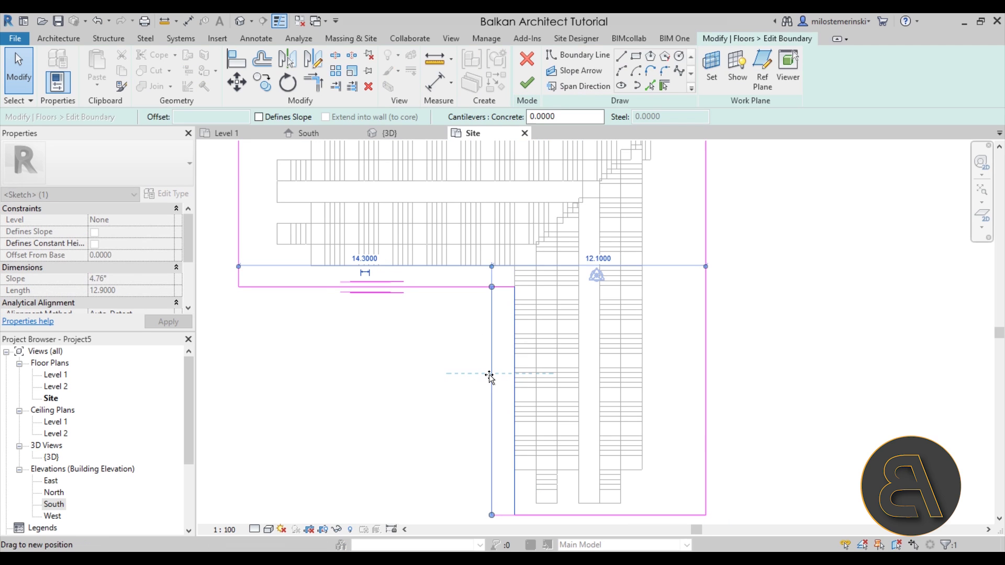
{"action": "left_click_drag", "start_coordinate": [489, 376], "coordinate": [493, 375]}
{"action": "left_click_drag", "start_coordinate": [523, 325], "coordinate": [517, 303]}
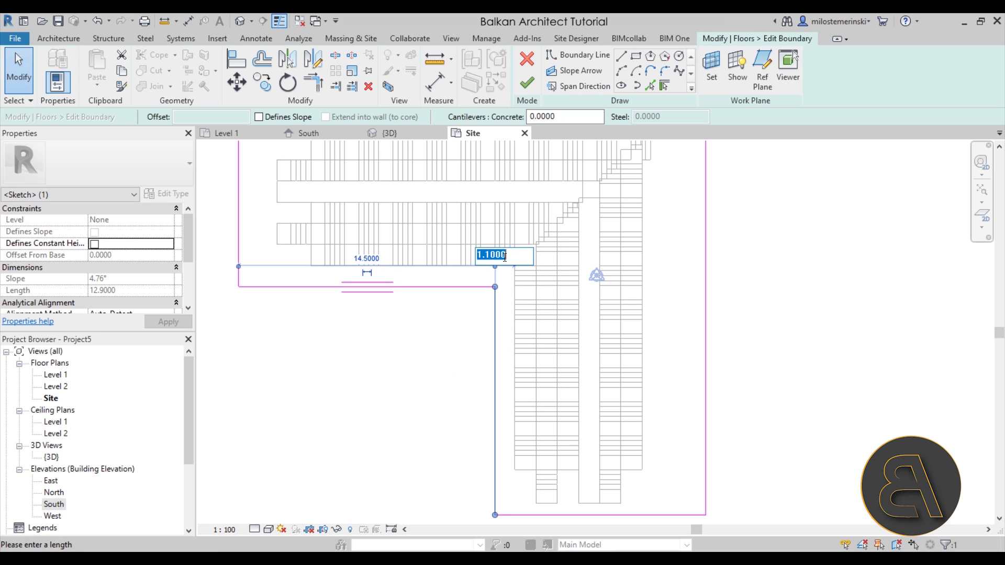
{"action": "key", "text": "Return"}
{"action": "key", "text": "Escape"}
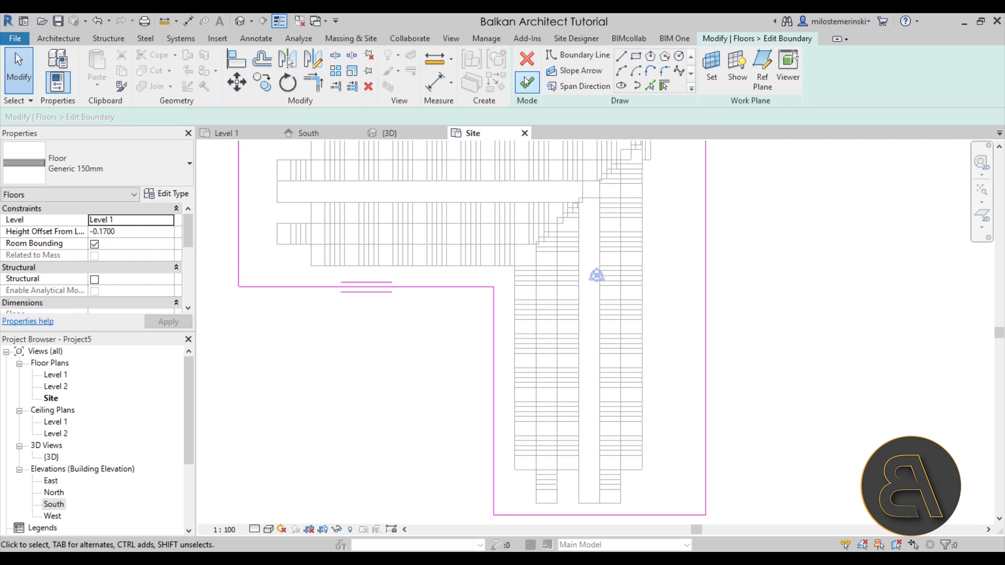
{"action": "left_click", "coordinate": [527, 84]}
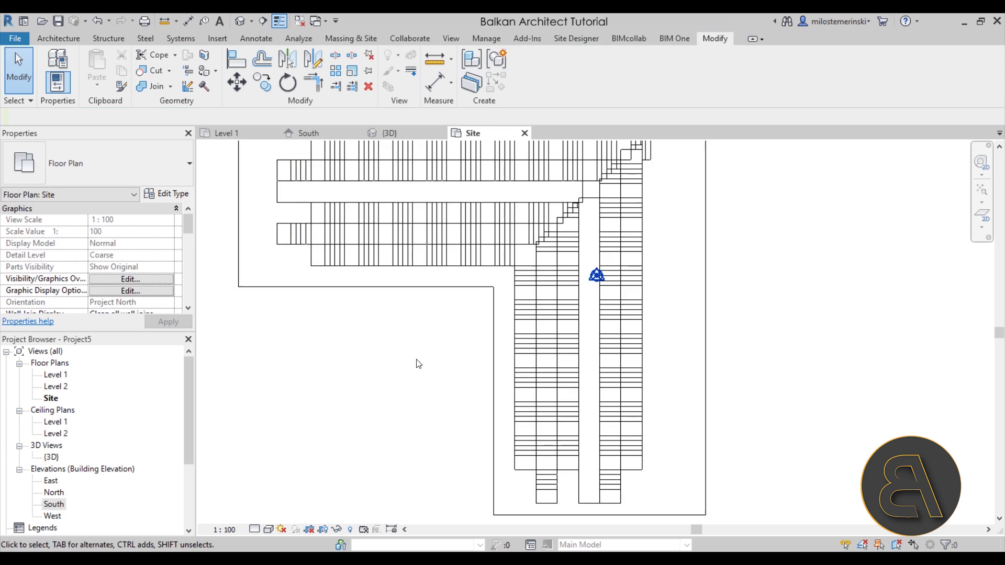
In the 3D view, open the extrusion profile of the mirrored leg's front-row corner stair for in-place editing.
{"action": "left_click", "coordinate": [239, 21]}
{"action": "scroll", "coordinate": [492, 471], "scroll_direction": "up", "scroll_amount": 5}
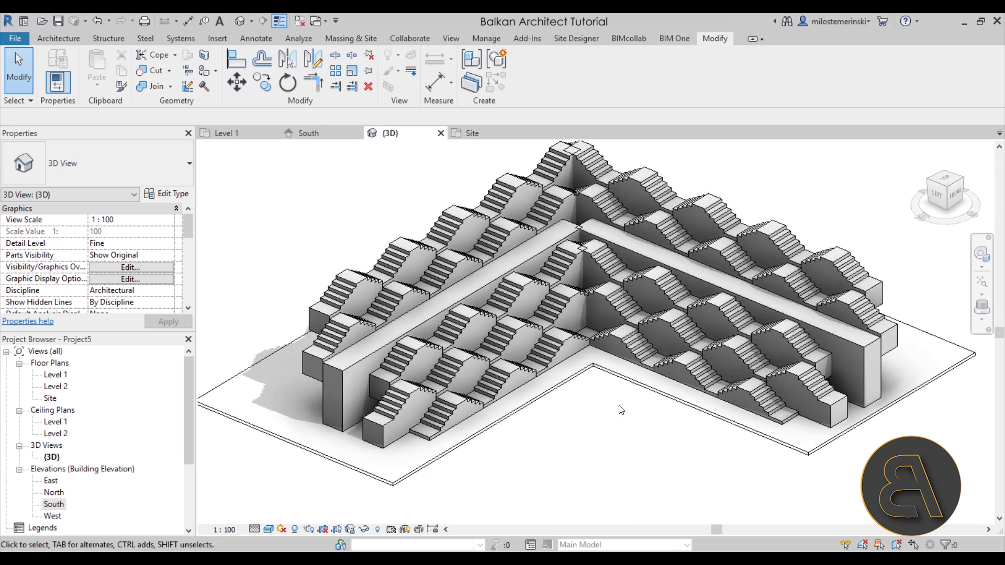
{"action": "scroll", "coordinate": [602, 316], "scroll_direction": "up", "scroll_amount": 6}
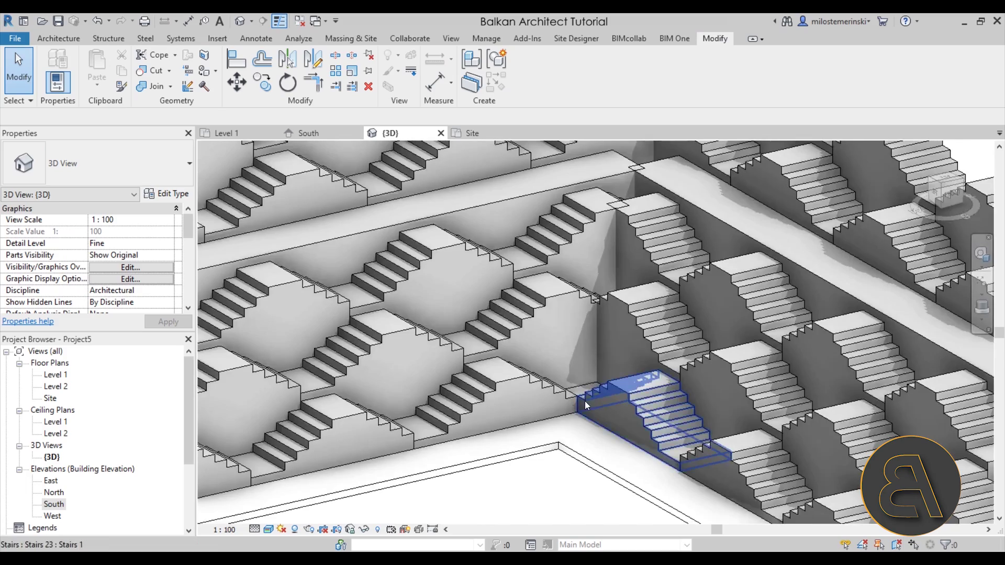
{"action": "left_click", "coordinate": [585, 401]}
{"action": "middle_click_drag", "start_coordinate": [585, 400], "coordinate": [569, 440], "text": "shift"}
{"action": "scroll", "coordinate": [570, 440], "scroll_direction": "up", "scroll_amount": 2}
{"action": "middle_click_drag", "start_coordinate": [670, 475], "coordinate": [581, 372]}
{"action": "scroll", "coordinate": [581, 373], "scroll_direction": "up", "scroll_amount": 2}
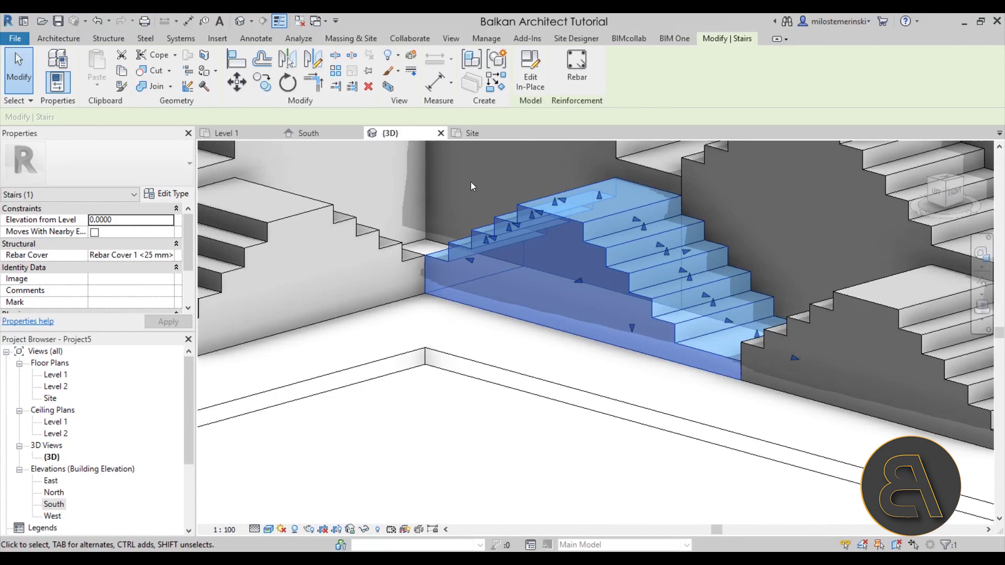
{"action": "left_click", "coordinate": [527, 96]}
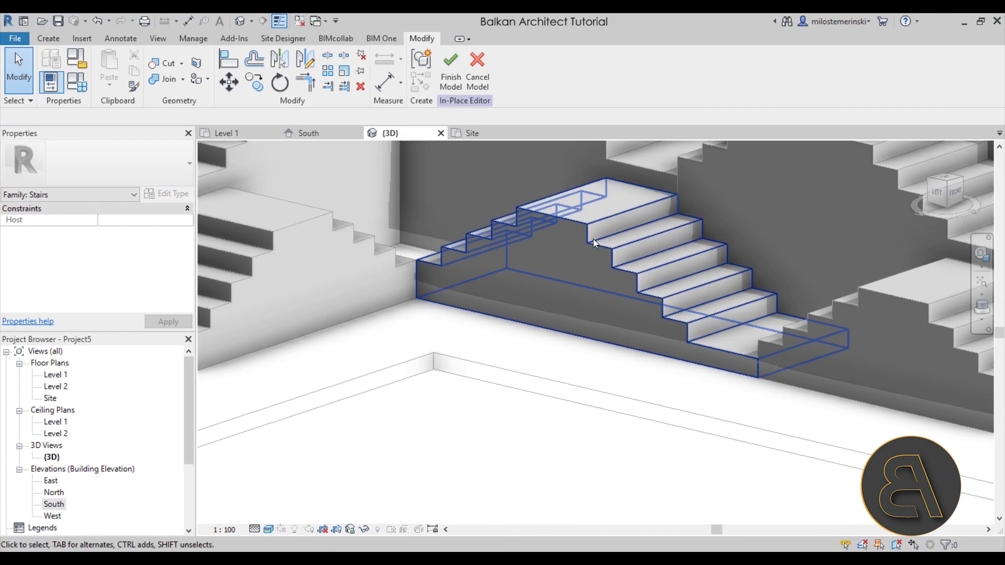
{"action": "left_click", "coordinate": [587, 242]}
{"action": "left_click", "coordinate": [457, 79]}
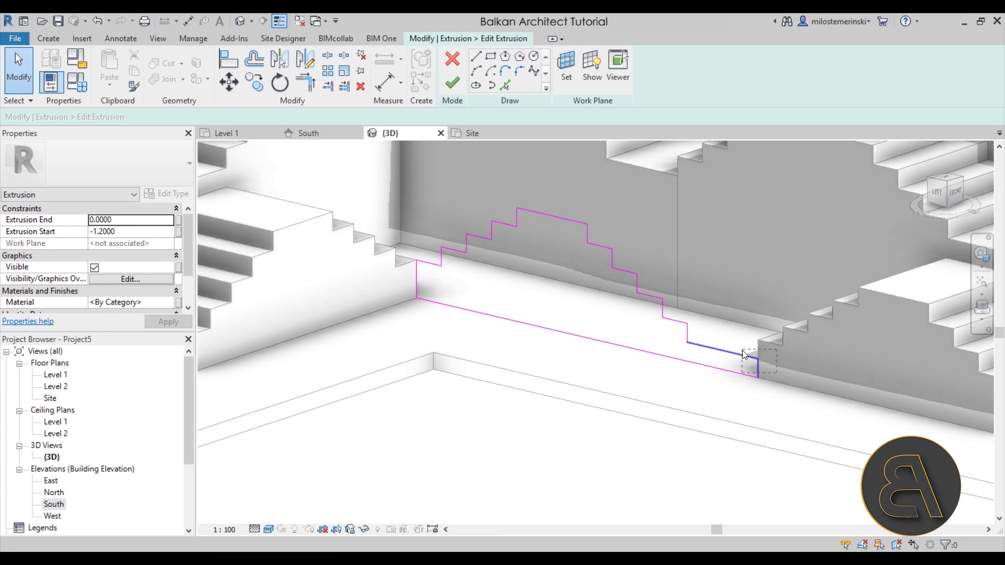
Mirror a copy of the profile's end landing lines about a vertical axis through the midpoint of the top landing.
{"action": "left_click_drag", "start_coordinate": [777, 373], "coordinate": [743, 351]}
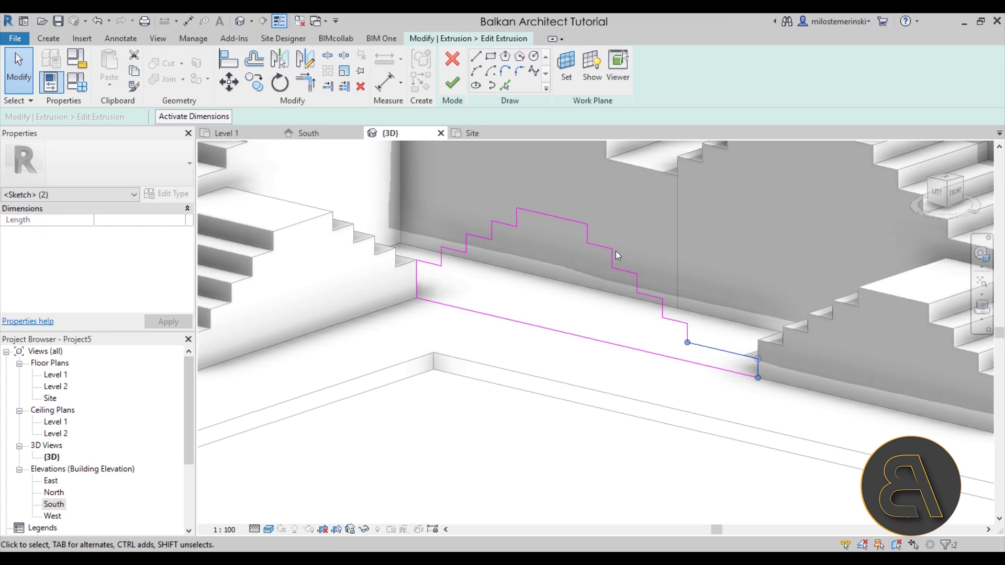
{"action": "left_click", "coordinate": [308, 61]}
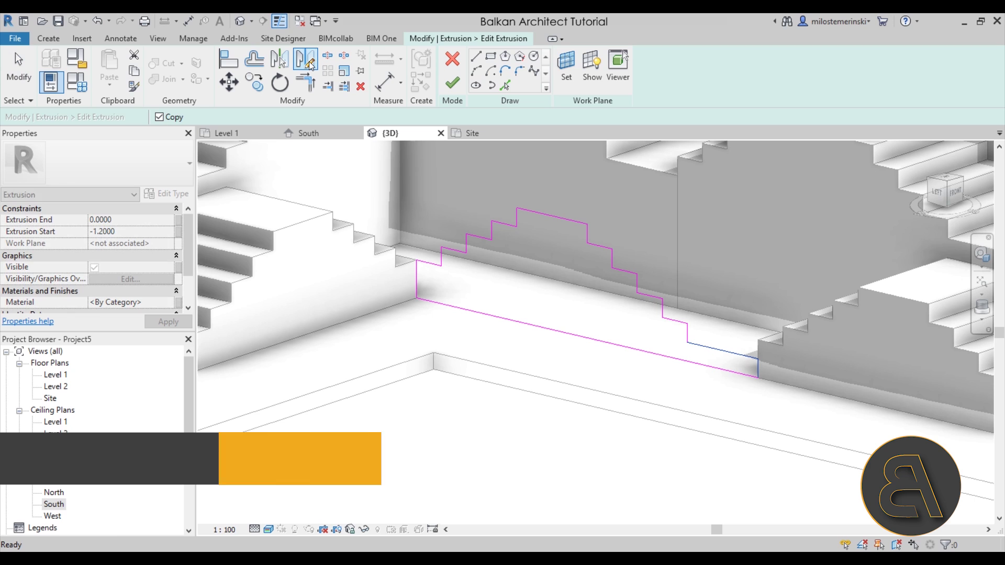
{"action": "left_click", "coordinate": [552, 216]}
{"action": "left_click", "coordinate": [549, 281]}
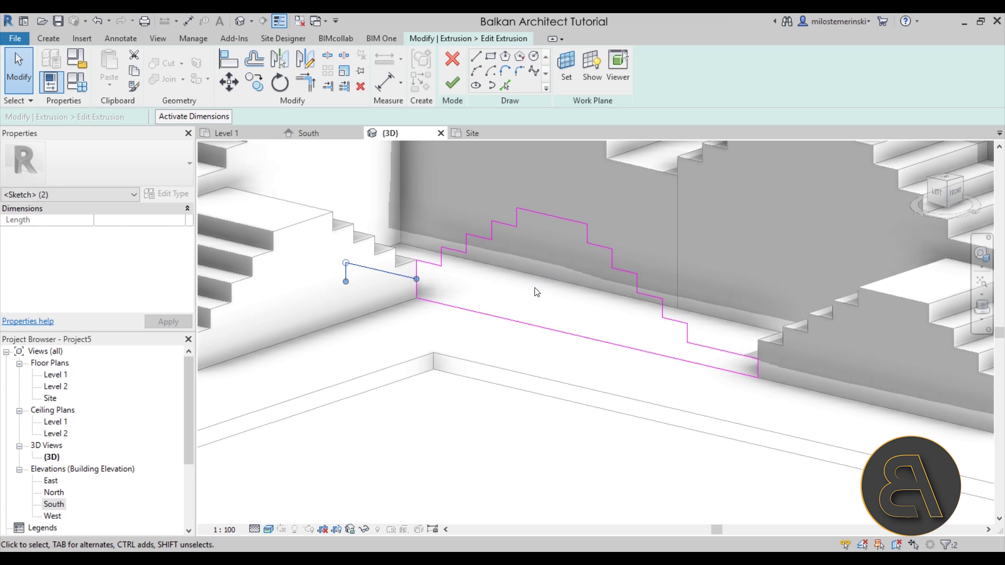
{"action": "key", "text": "Escape"}
Trim the profile's base line to the mirrored landing lines to close the outline, and finish the extrusion and the in-place model.
{"action": "scroll", "coordinate": [348, 282], "scroll_direction": "up", "scroll_amount": 2}
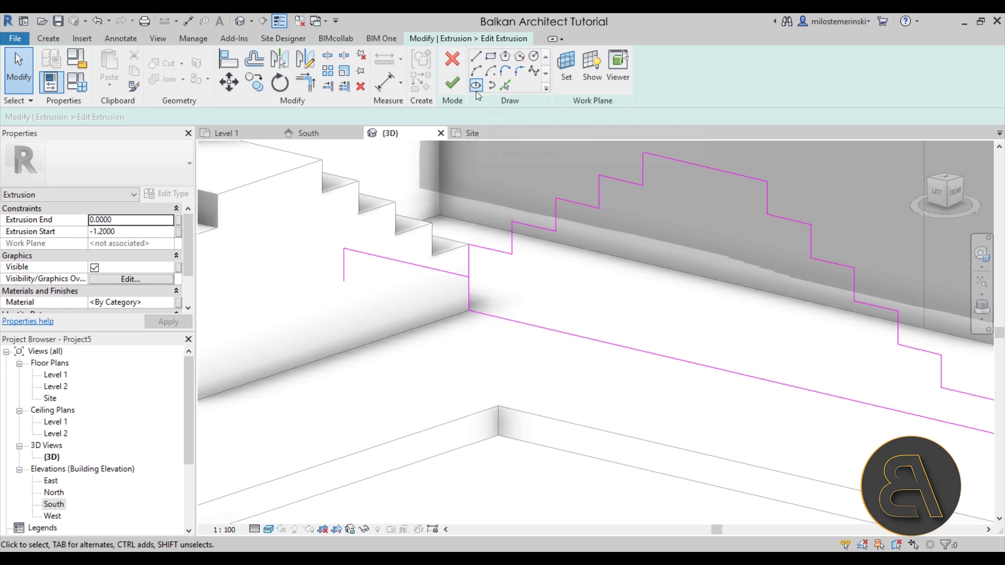
{"action": "left_click", "coordinate": [313, 89]}
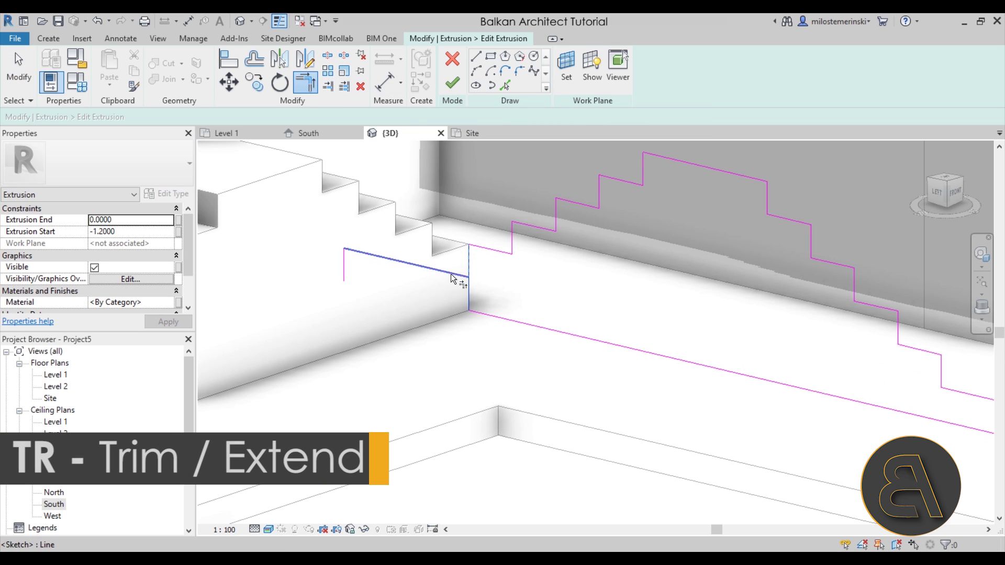
{"action": "left_click", "coordinate": [501, 317]}
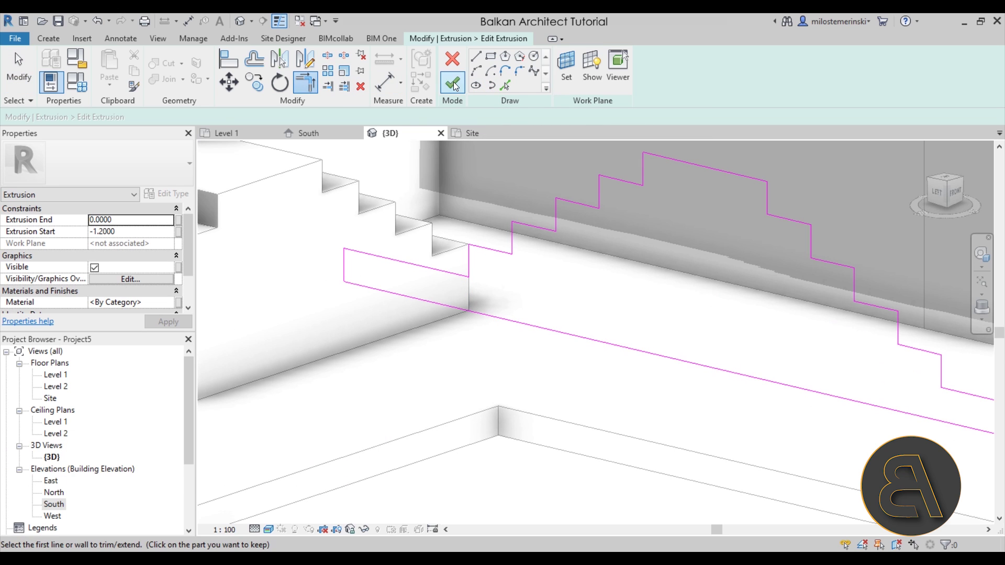
{"action": "left_click", "coordinate": [453, 82]}
{"action": "middle_click_drag", "start_coordinate": [547, 215], "coordinate": [494, 466], "text": "shift"}
{"action": "scroll", "coordinate": [511, 328], "scroll_direction": "down", "scroll_amount": 2}
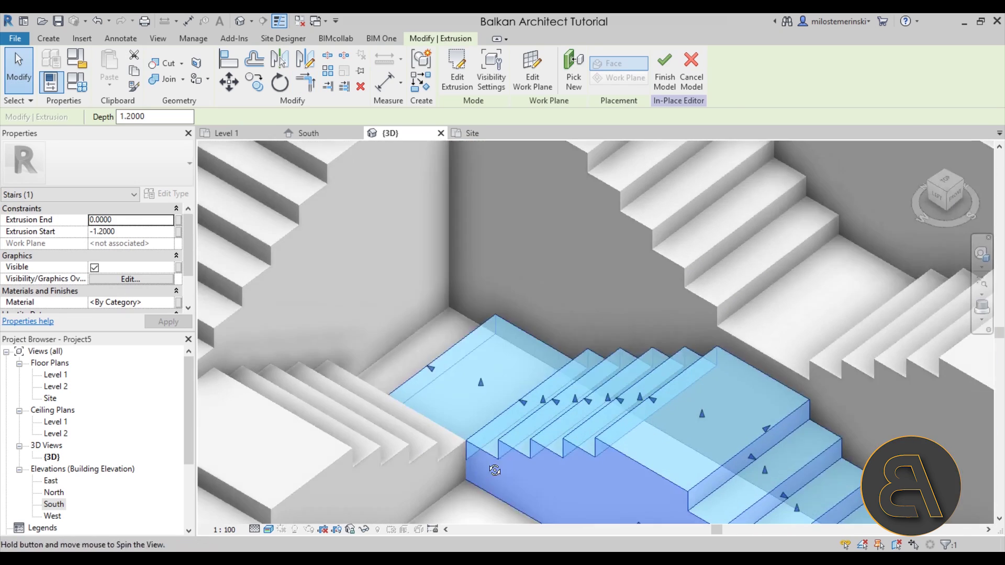
{"action": "left_click_drag", "start_coordinate": [439, 370], "coordinate": [383, 344]}
{"action": "key", "text": "Escape"}
{"action": "scroll", "coordinate": [431, 351], "scroll_direction": "down", "scroll_amount": 3}
{"action": "middle_click_drag", "start_coordinate": [457, 405], "coordinate": [469, 416], "text": "shift"}
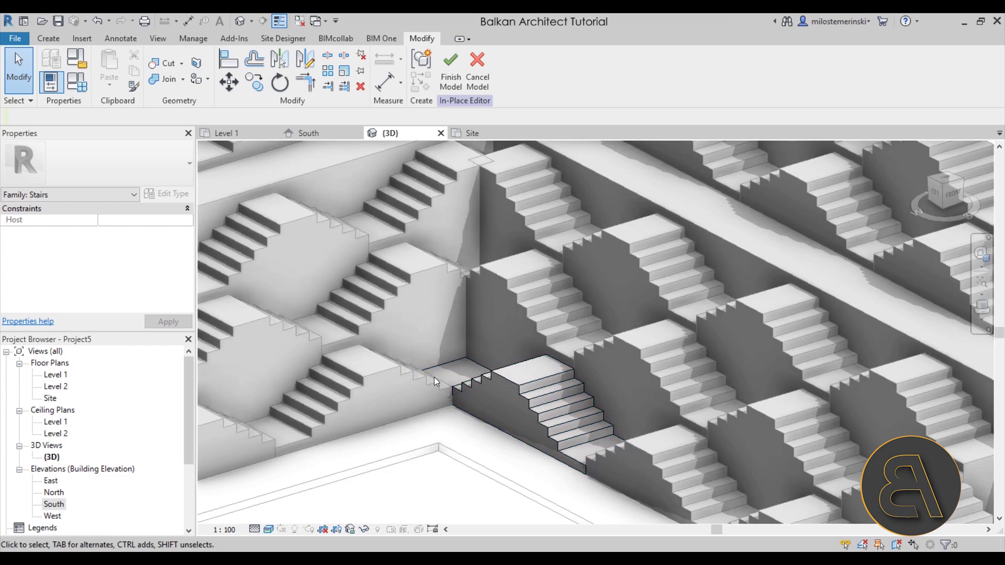
{"action": "left_click", "coordinate": [450, 83]}
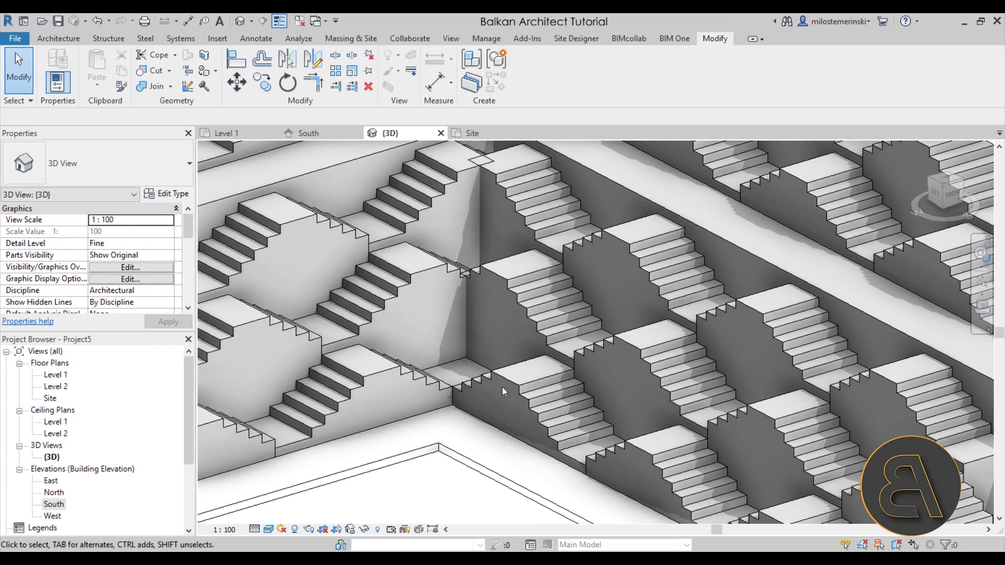
Open the extrusion profile of the mirrored leg's second-row corner stair for in-place editing.
{"action": "left_click", "coordinate": [484, 276]}
{"action": "middle_click_drag", "start_coordinate": [483, 275], "coordinate": [529, 278], "text": "shift"}
{"action": "double_click", "coordinate": [529, 374]}
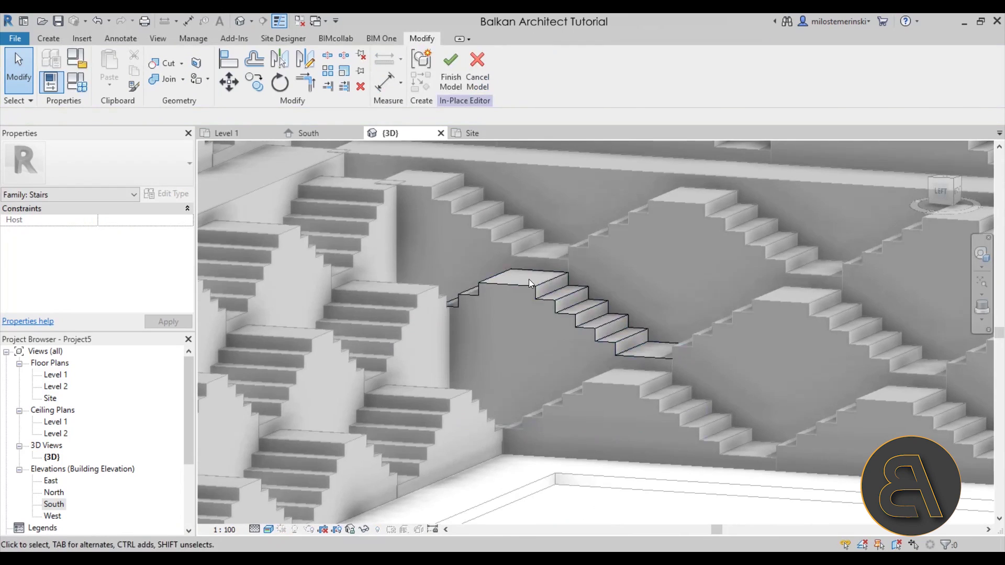
{"action": "left_click", "coordinate": [522, 286]}
{"action": "left_click", "coordinate": [457, 73]}
{"action": "mouse_move", "coordinate": [471, 331]}
{"action": "middle_mouse_down", "text": "shift"}
{"action": "mouse_move", "coordinate": [479, 312]}
{"action": "mouse_move", "coordinate": [496, 310]}
{"action": "middle_mouse_up", "text": "shift"}
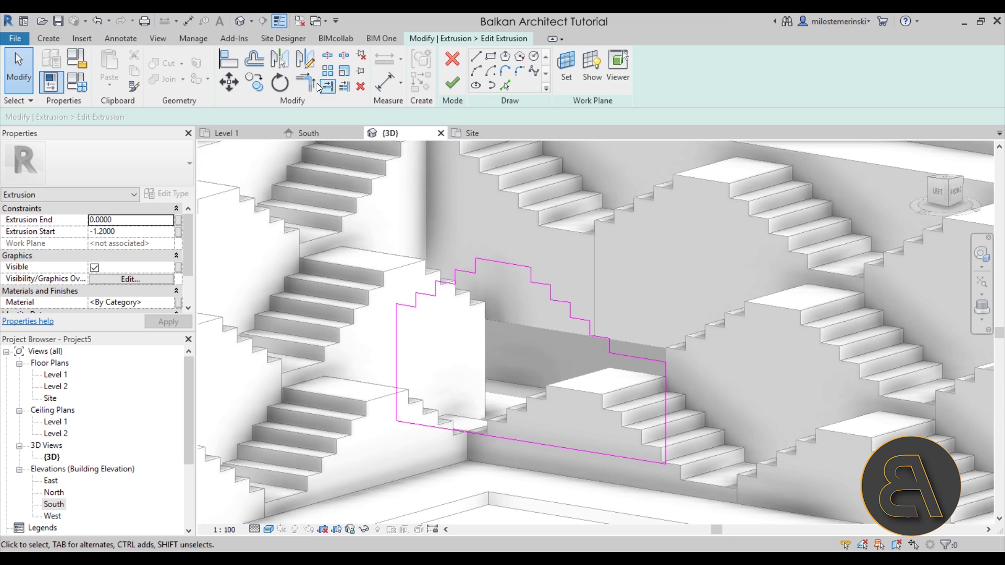
Trim the corner-side riser below the top landing to the profile's base line and delete the leftover corner-side step and end lines.
{"action": "key", "text": "t"}
{"action": "key", "text": "r"}
{"action": "left_click", "coordinate": [477, 266]}
{"action": "left_click", "coordinate": [559, 446]}
{"action": "key", "text": "Escape"}
{"action": "key", "text": "Escape"}
{"action": "left_click_drag", "start_coordinate": [340, 256], "coordinate": [501, 417]}
{"action": "key", "text": "Delete"}
{"action": "left_click_drag", "start_coordinate": [432, 390], "coordinate": [379, 359]}
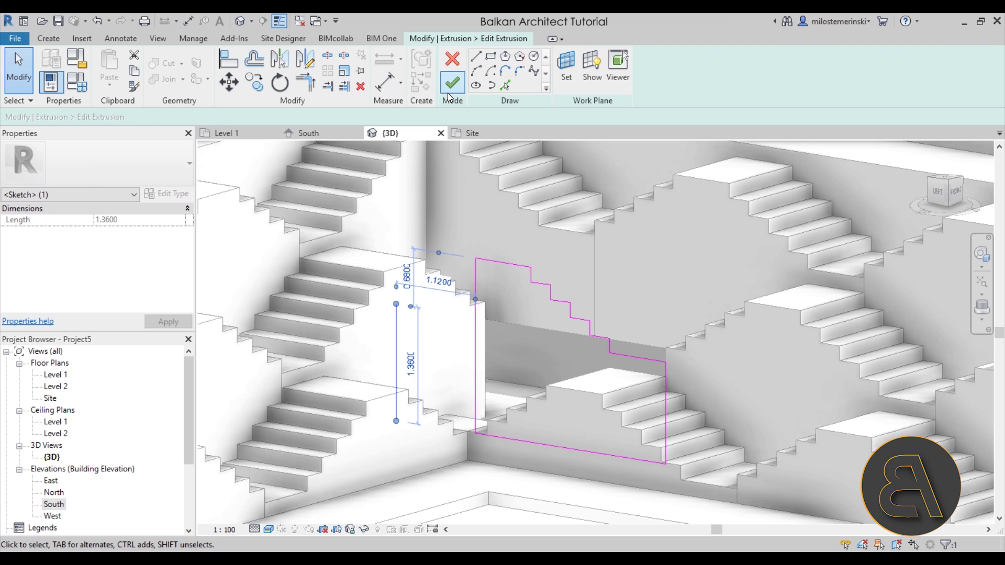
{"action": "left_click", "coordinate": [452, 83]}
{"action": "left_click", "coordinate": [903, 535]}
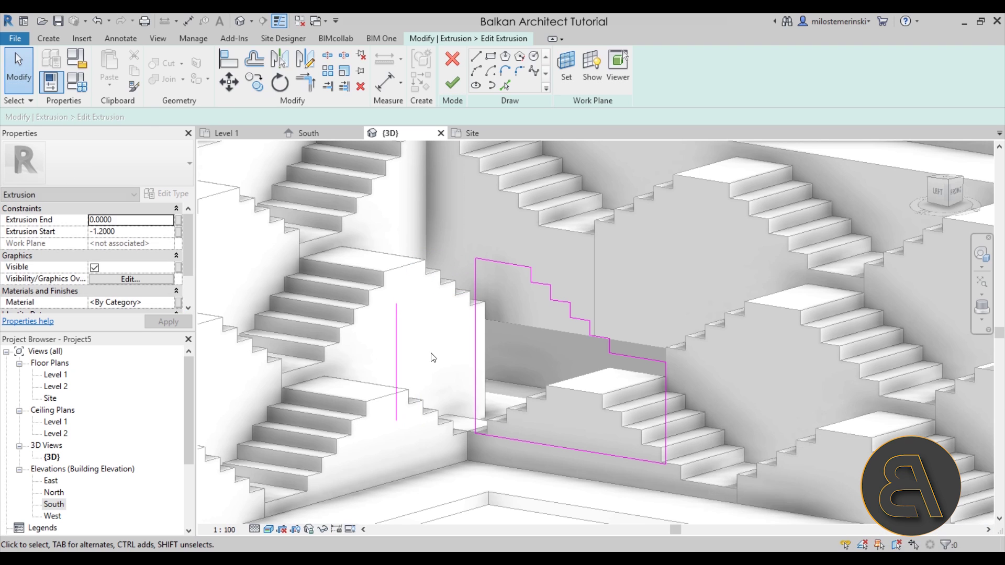
{"action": "key", "text": "Delete"}
Align the profile's corner-side vertical edge with the face of the original leg's third-row corner stair, and finish the extrusion and model.
{"action": "middle_click_drag", "start_coordinate": [451, 336], "coordinate": [491, 370]}
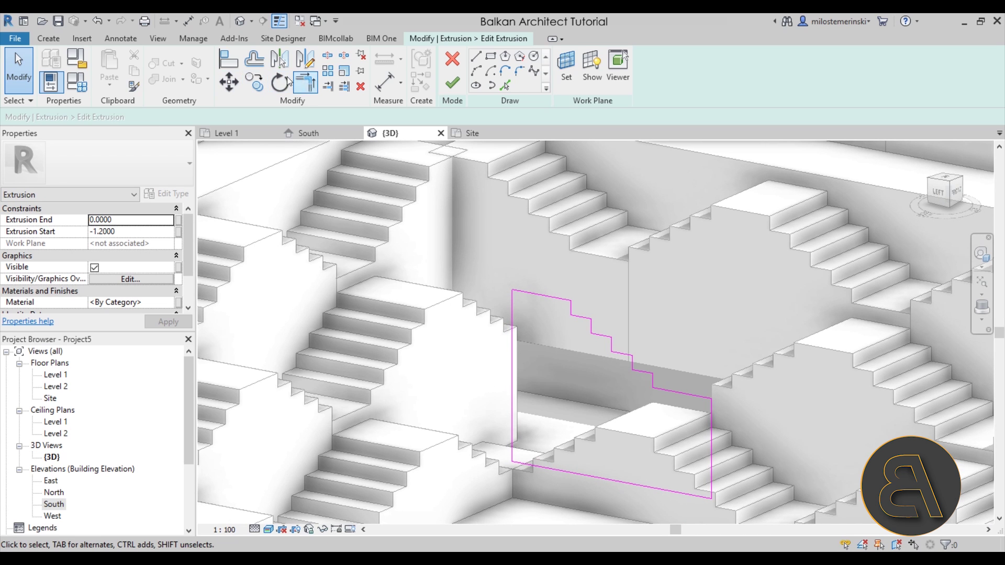
{"action": "left_click", "coordinate": [228, 64]}
{"action": "middle_click_drag", "start_coordinate": [428, 218], "coordinate": [438, 268]}
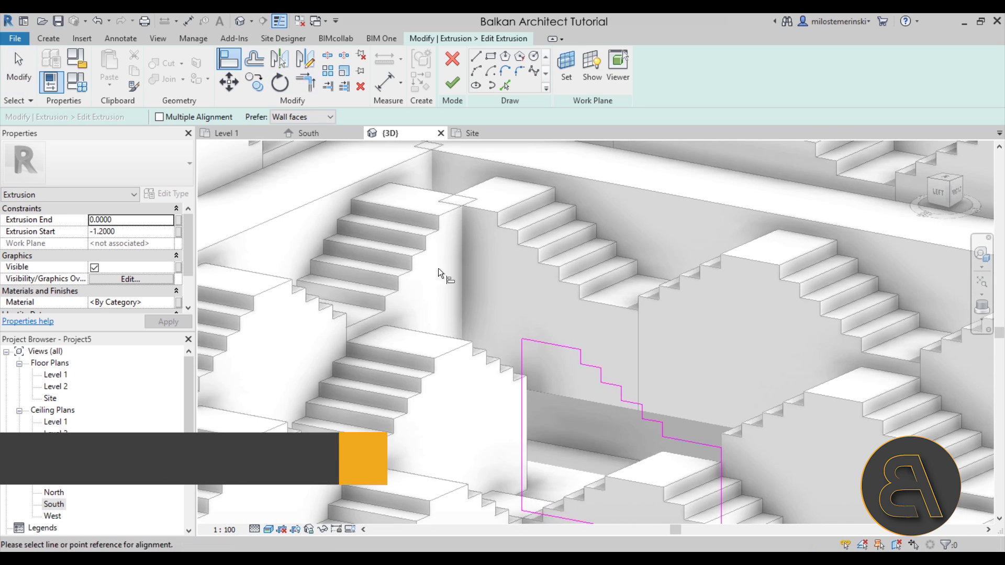
{"action": "left_click", "coordinate": [439, 225]}
{"action": "left_click", "coordinate": [522, 372]}
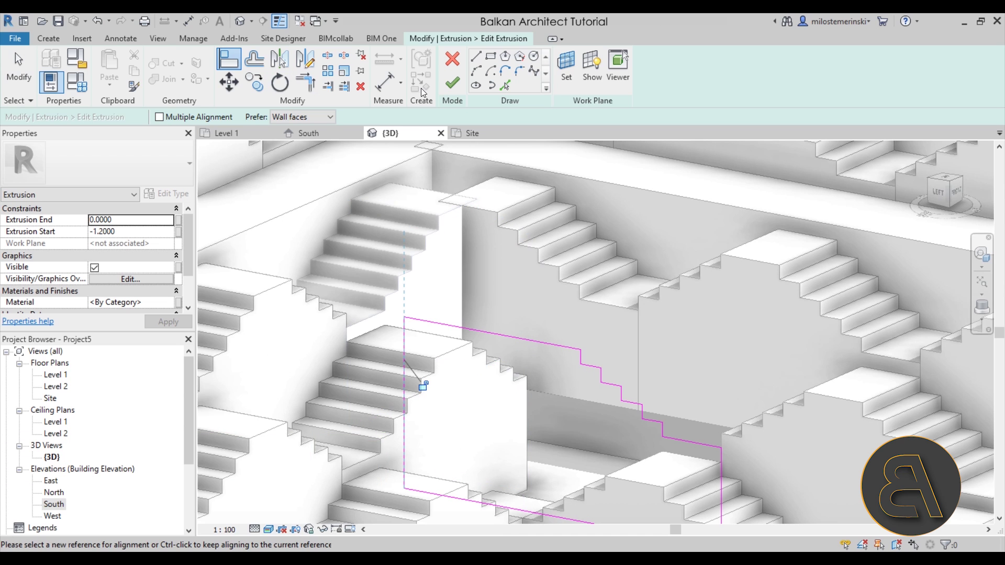
{"action": "left_click", "coordinate": [451, 84]}
{"action": "mouse_move", "coordinate": [567, 380]}
{"action": "middle_mouse_down", "text": "shift"}
{"action": "mouse_move", "coordinate": [513, 400]}
{"action": "mouse_move", "coordinate": [459, 325]}
{"action": "middle_mouse_up", "text": "shift"}
{"action": "key", "text": "Escape"}
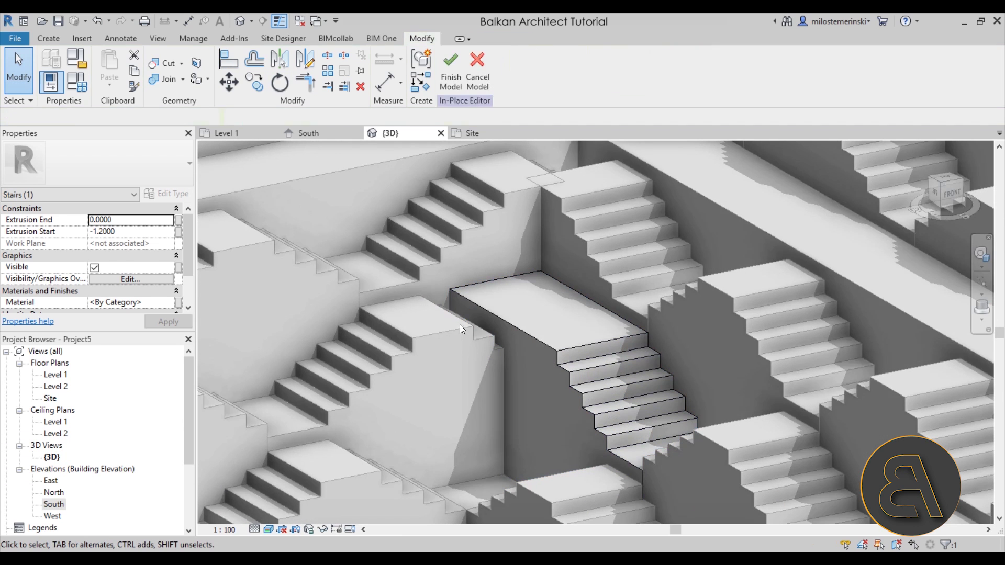
{"action": "left_click", "coordinate": [455, 87]}
Open the extrusion profile of the original leg's second-row corner stair for in-place editing.
{"action": "left_click", "coordinate": [438, 323]}
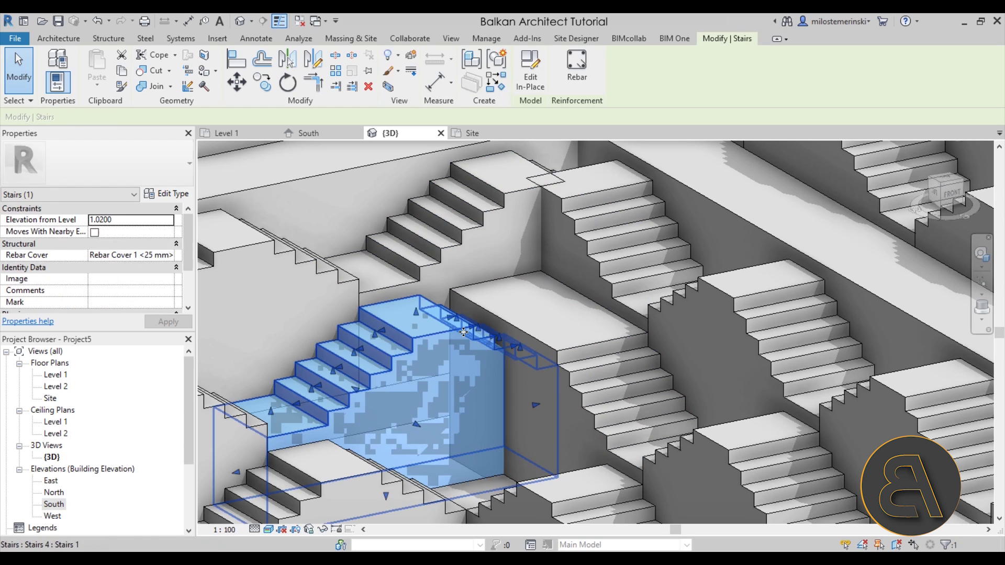
{"action": "left_click", "coordinate": [530, 82]}
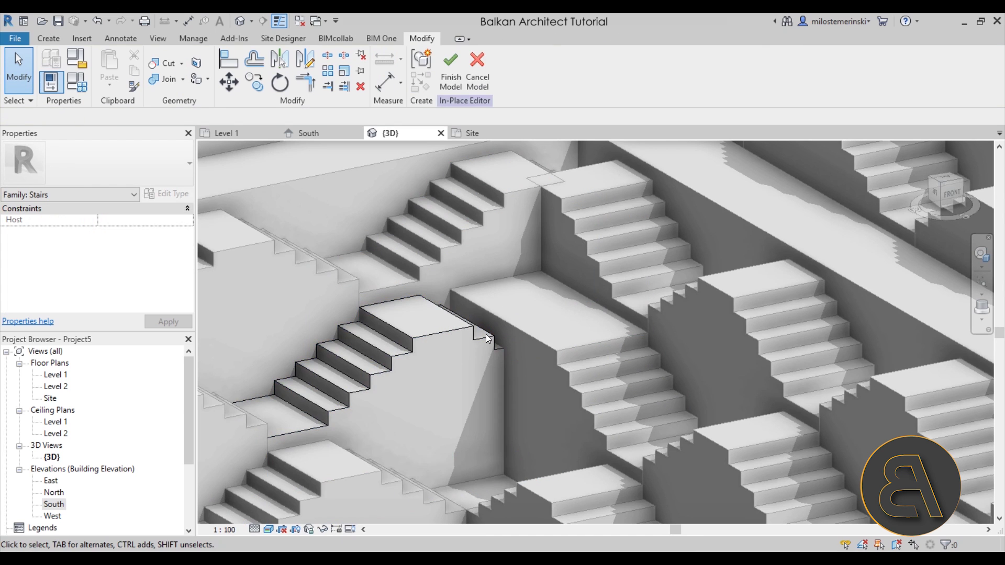
{"action": "left_click", "coordinate": [453, 330]}
{"action": "left_click", "coordinate": [457, 60]}
Delete the corner-side steps from the profile, trim the riser at the top landing's end to the base line, and finish the sketch.
{"action": "mouse_move", "coordinate": [481, 345]}
{"action": "middle_mouse_down", "text": "shift"}
{"action": "mouse_move", "coordinate": [496, 361]}
{"action": "mouse_move", "coordinate": [511, 337]}
{"action": "mouse_move", "coordinate": [629, 375]}
{"action": "middle_mouse_up", "text": "shift"}
{"action": "mouse_move", "coordinate": [629, 375]}
{"action": "left_mouse_down"}
{"action": "mouse_move", "coordinate": [481, 264]}
{"action": "mouse_move", "coordinate": [491, 262]}
{"action": "left_mouse_up"}
{"action": "key", "text": "Delete"}
{"action": "left_click", "coordinate": [307, 85]}
{"action": "left_click", "coordinate": [482, 270]}
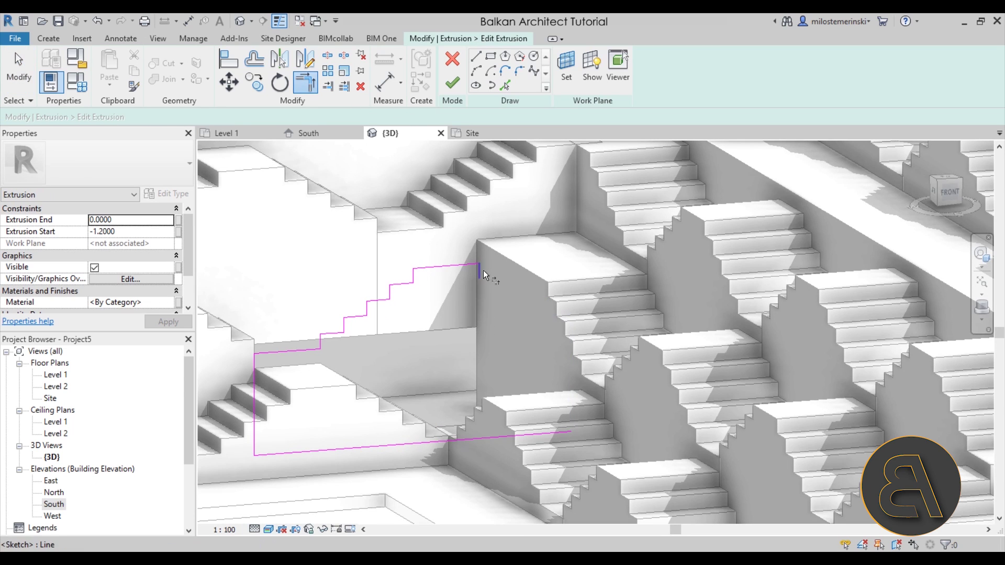
{"action": "left_click", "coordinate": [431, 441]}
{"action": "left_click", "coordinate": [451, 89]}
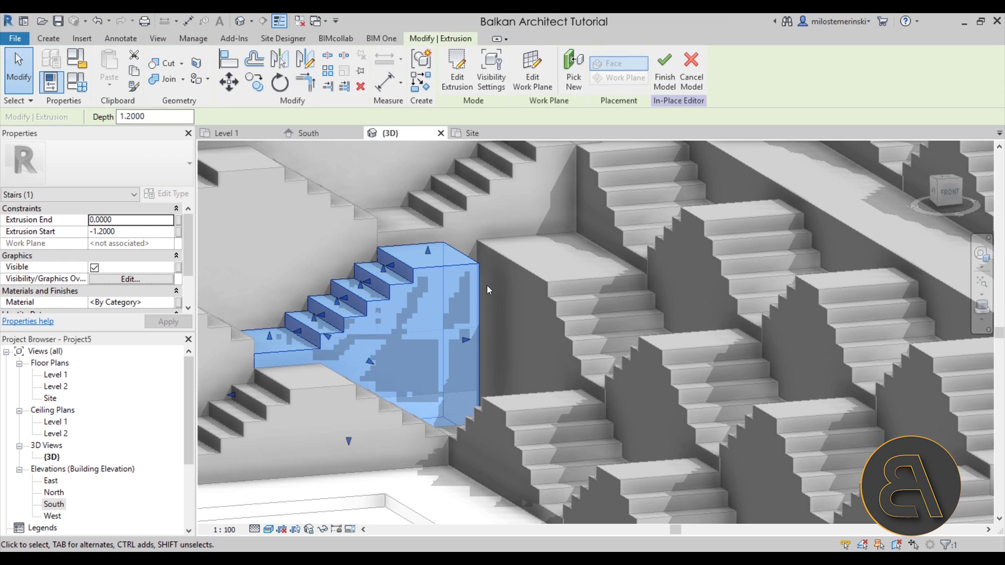
Stretch the extrusion's corner-side end face to meet the mirrored leg's extended top landing, and finish the in-place model.
{"action": "left_click_drag", "start_coordinate": [470, 338], "coordinate": [498, 339]}
{"action": "left_click", "coordinate": [543, 333]}
{"action": "key", "text": "Escape"}
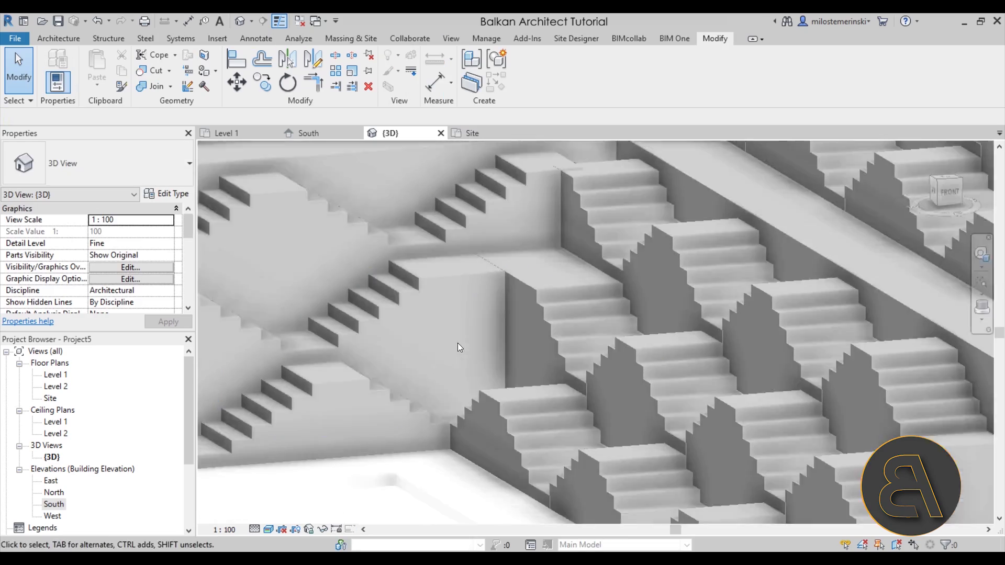
Align the corner end of the mirrored leg's walkway with the side face of the original leg's stair just above it.
{"action": "middle_click_drag", "start_coordinate": [457, 343], "coordinate": [498, 464], "text": "shift"}
{"action": "scroll", "coordinate": [501, 475], "scroll_direction": "down", "scroll_amount": 2}
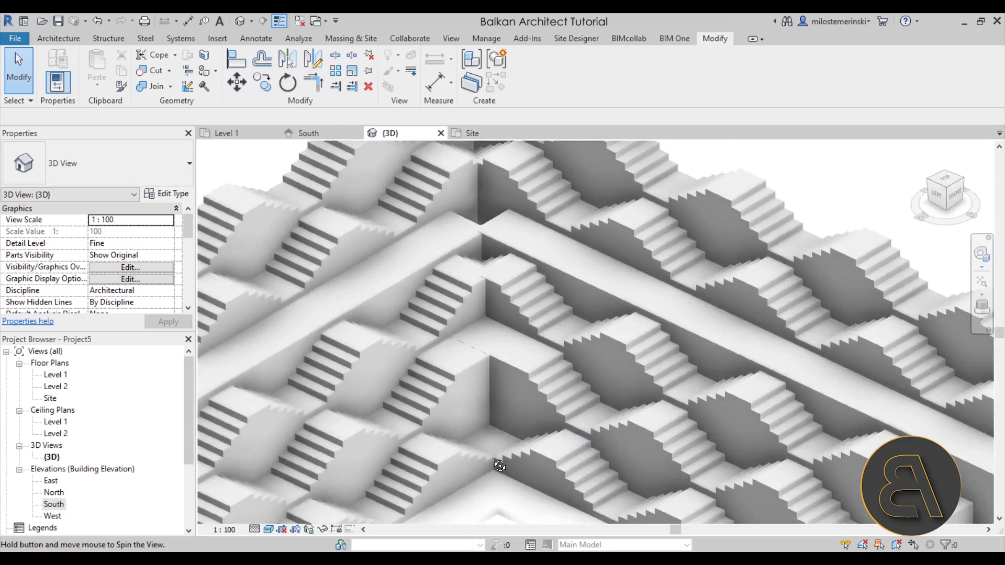
{"action": "scroll", "coordinate": [486, 229], "scroll_direction": "up", "scroll_amount": 2}
{"action": "left_click", "coordinate": [451, 325]}
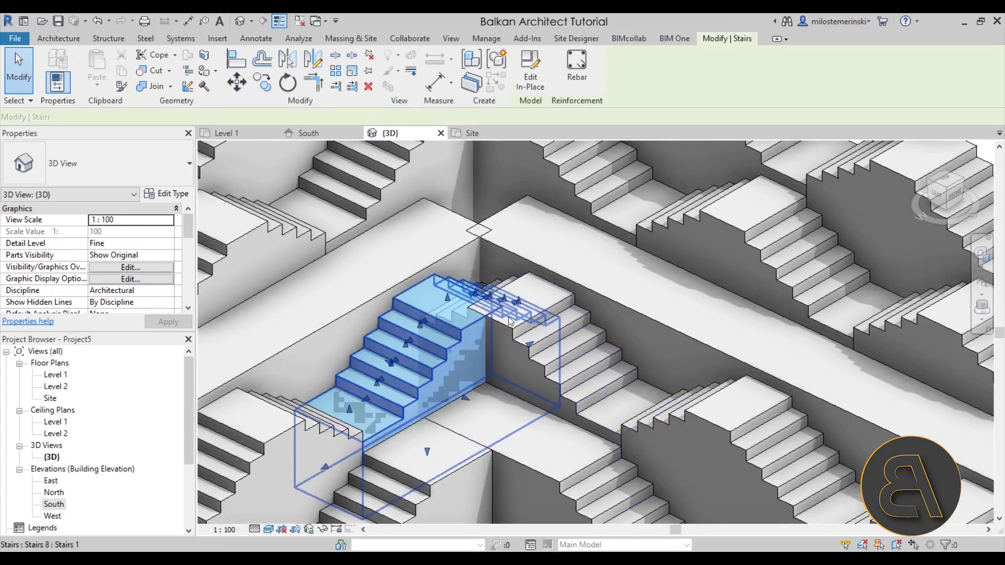
{"action": "middle_click_drag", "start_coordinate": [503, 366], "coordinate": [522, 355], "text": "shift"}
{"action": "left_click", "coordinate": [535, 246]}
{"action": "middle_click_drag", "start_coordinate": [518, 295], "coordinate": [595, 397], "text": "shift"}
{"action": "left_click_drag", "start_coordinate": [575, 381], "coordinate": [541, 368]}
{"action": "left_click", "coordinate": [247, 64]}
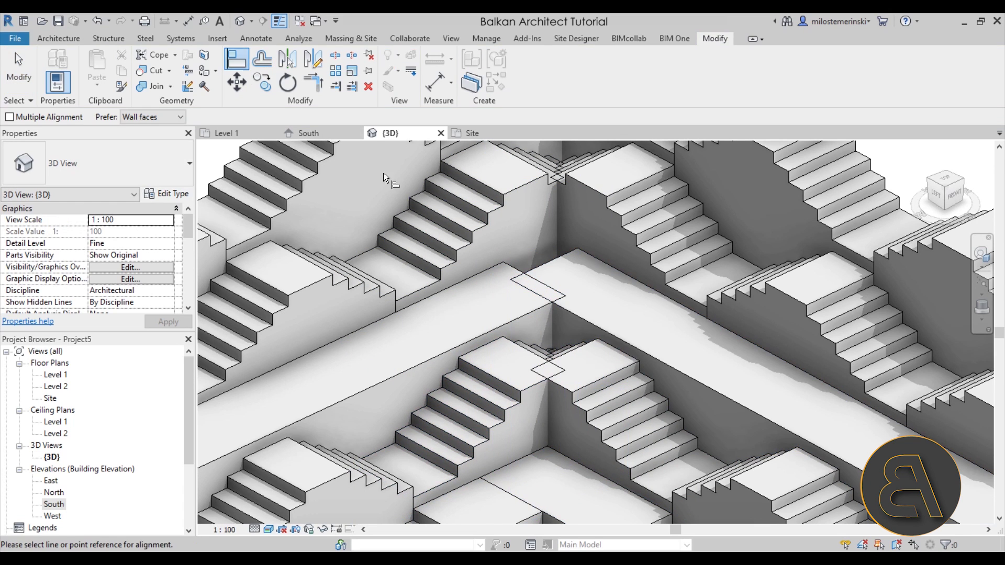
{"action": "left_click", "coordinate": [526, 184]}
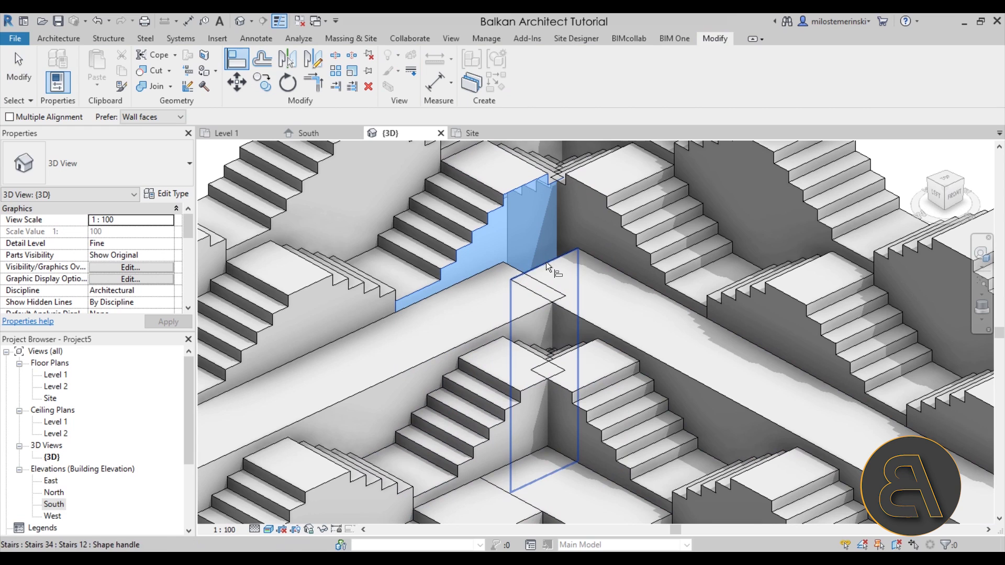
{"action": "left_click", "coordinate": [545, 262]}
Align the corner end of the original leg's walkway with the mirrored walkway's inner side face.
{"action": "left_click", "coordinate": [573, 316]}
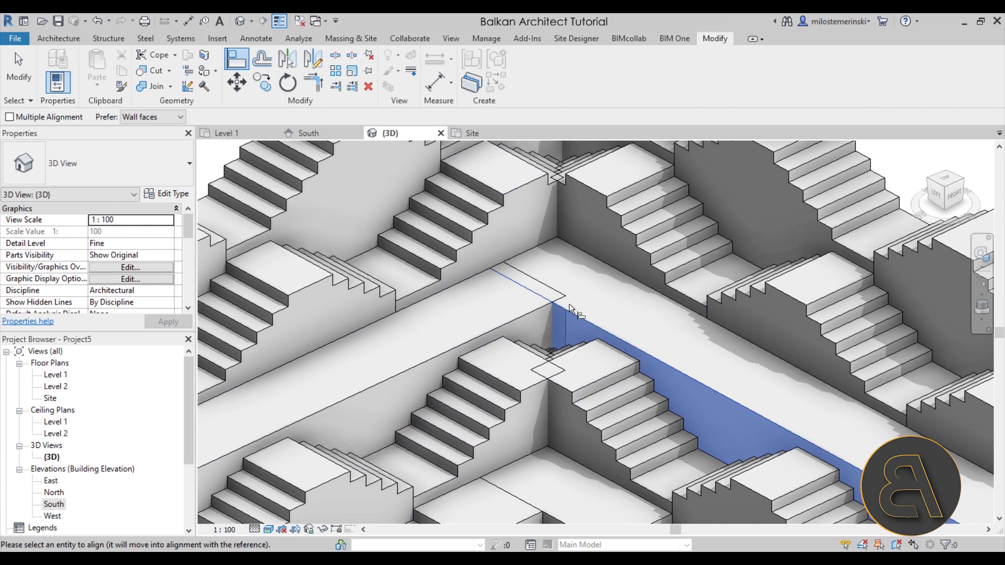
{"action": "left_click", "coordinate": [558, 288]}
{"action": "key", "text": "Escape"}
{"action": "key", "text": "Escape"}
Open the extrusion profile of the mirrored leg's corner stair just below the walkway for in-place editing.
{"action": "scroll", "coordinate": [573, 353], "scroll_direction": "down", "scroll_amount": 2}
{"action": "middle_click_drag", "start_coordinate": [573, 353], "coordinate": [557, 391], "text": "shift"}
{"action": "scroll", "coordinate": [556, 392], "scroll_direction": "up", "scroll_amount": 2}
{"action": "left_click", "coordinate": [576, 377]}
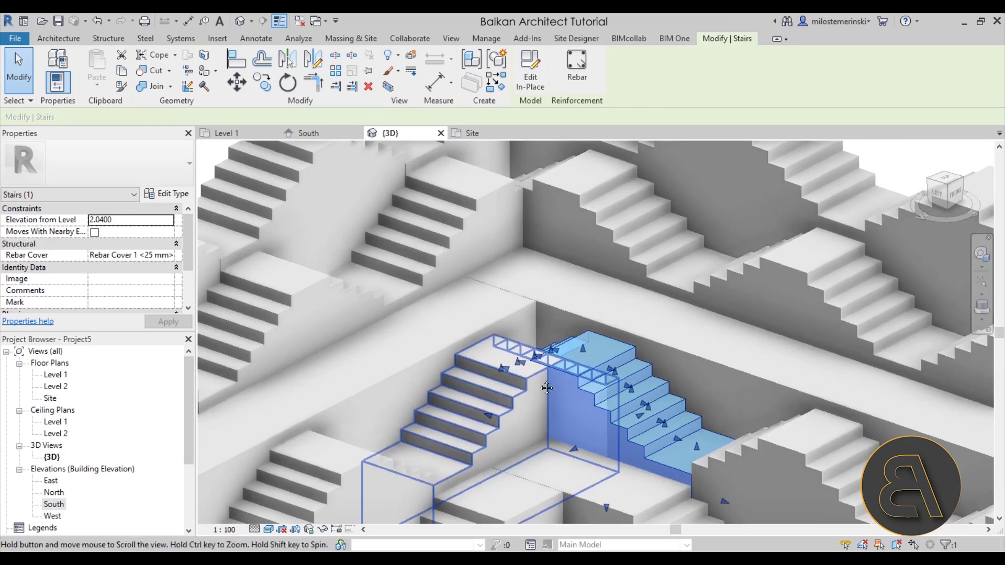
{"action": "left_click", "coordinate": [524, 71]}
{"action": "left_click", "coordinate": [561, 363]}
{"action": "middle_click_drag", "start_coordinate": [561, 363], "coordinate": [552, 263]}
{"action": "left_click", "coordinate": [455, 71]}
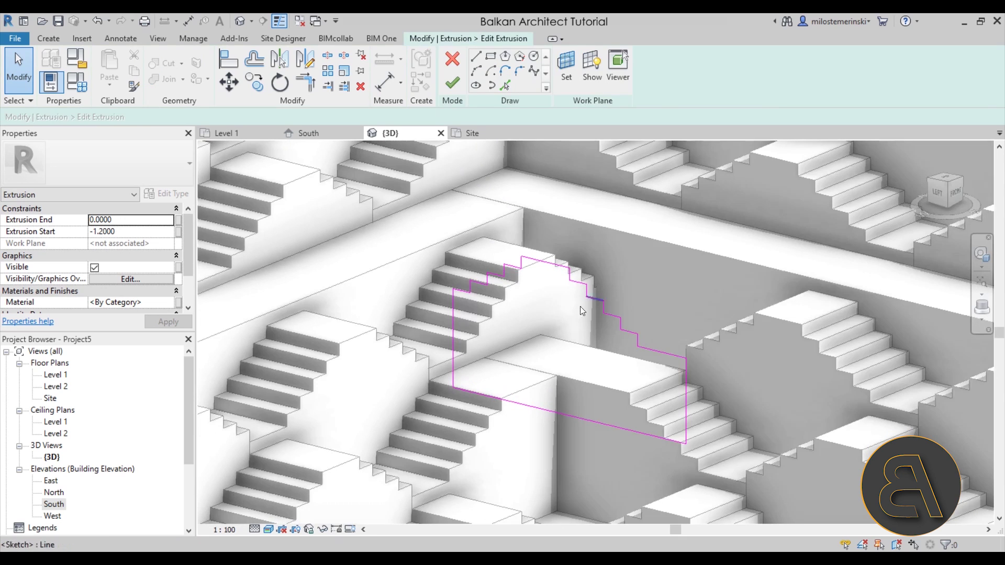
Trim the riser at the top landing's corner-side end to the base line and delete the leftover corner-side steps from the profile.
{"action": "key", "text": "t"}
{"action": "key", "text": "r"}
{"action": "left_click", "coordinate": [551, 411]}
{"action": "key", "text": "Escape"}
{"action": "key", "text": "Escape"}
{"action": "mouse_move", "coordinate": [369, 204]}
{"action": "left_mouse_down"}
{"action": "mouse_move", "coordinate": [493, 367]}
{"action": "mouse_move", "coordinate": [542, 388]}
{"action": "left_mouse_up"}
{"action": "key", "text": "Delete"}
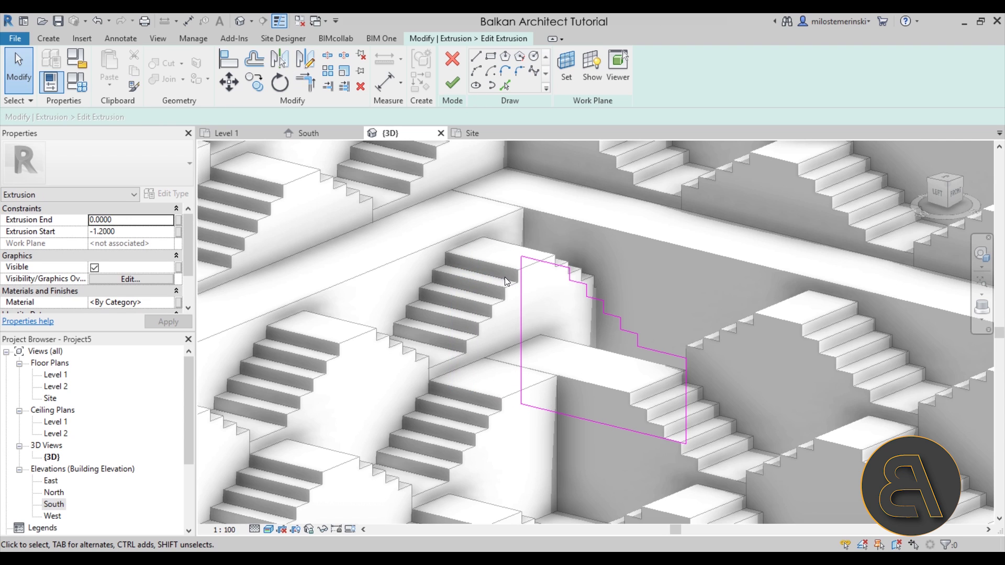
Align the profile's corner-side vertical edge with the front face of the original leg's walkway, and finish the sketch and in-place model.
{"action": "left_click", "coordinate": [227, 61]}
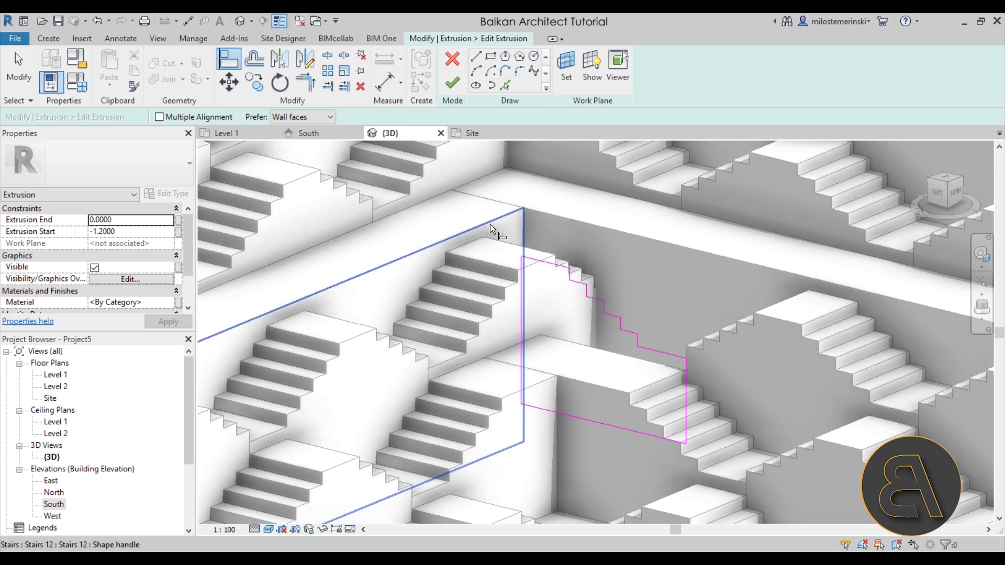
{"action": "left_click", "coordinate": [490, 224]}
{"action": "left_click", "coordinate": [521, 279]}
{"action": "left_click", "coordinate": [453, 90]}
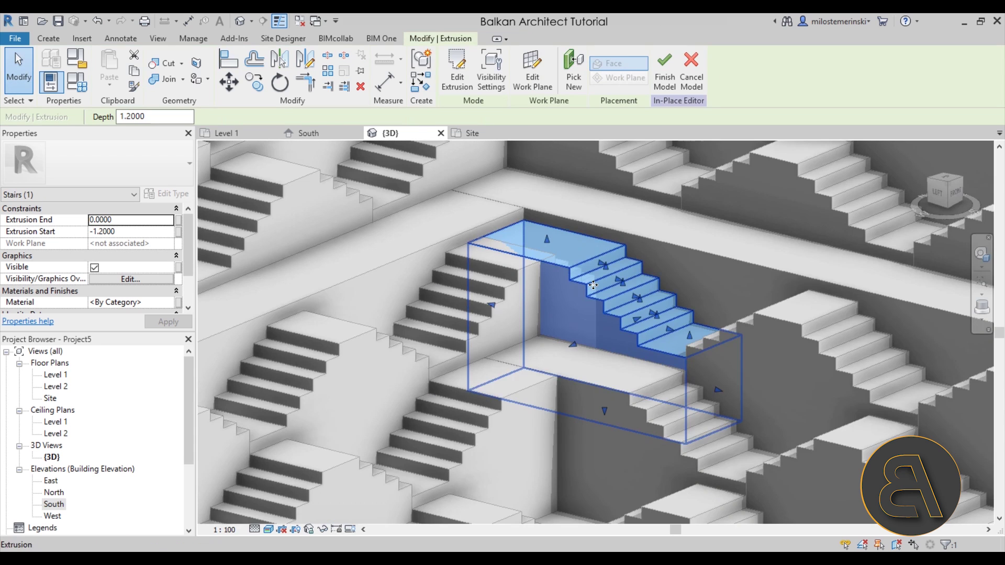
{"action": "middle_click_drag", "start_coordinate": [588, 290], "coordinate": [539, 310], "text": "shift"}
{"action": "left_click", "coordinate": [519, 259]}
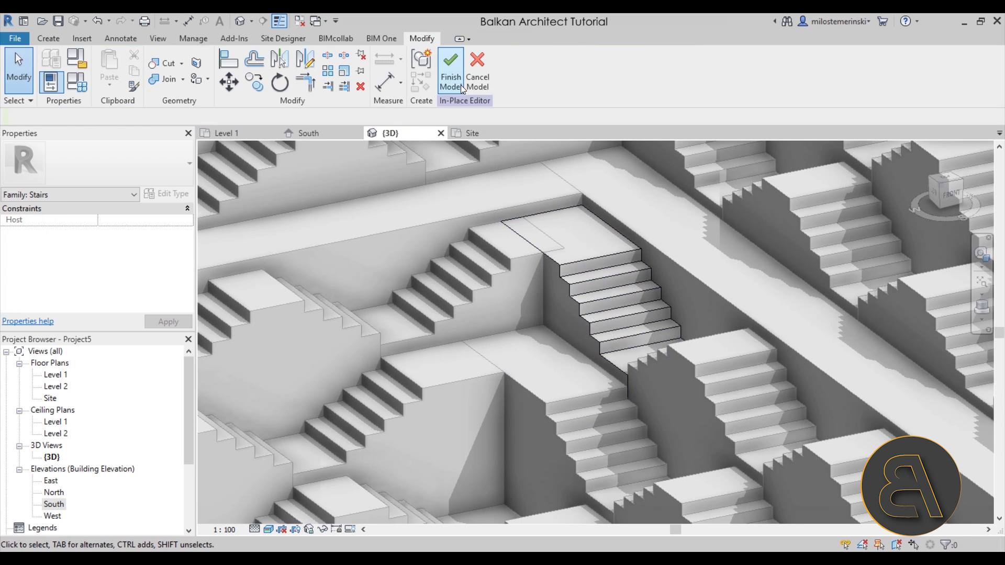
{"action": "left_click", "coordinate": [458, 79]}
In the profile of the original leg's corner stair below the walkway, delete the corner-side steps and trim the top landing's riser to the base line.
{"action": "left_click", "coordinate": [500, 246]}
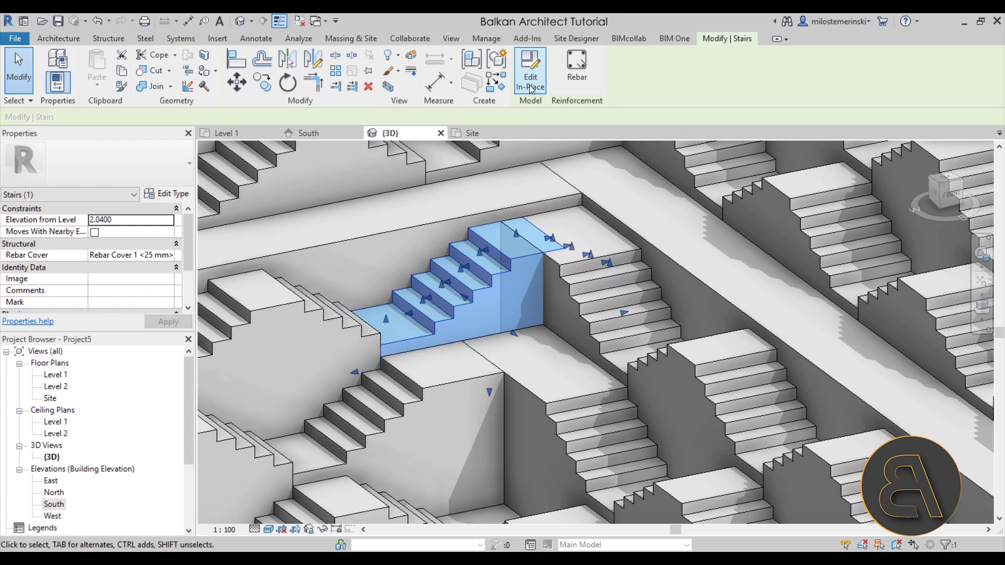
{"action": "left_click", "coordinate": [529, 84]}
{"action": "double_click", "coordinate": [499, 247]}
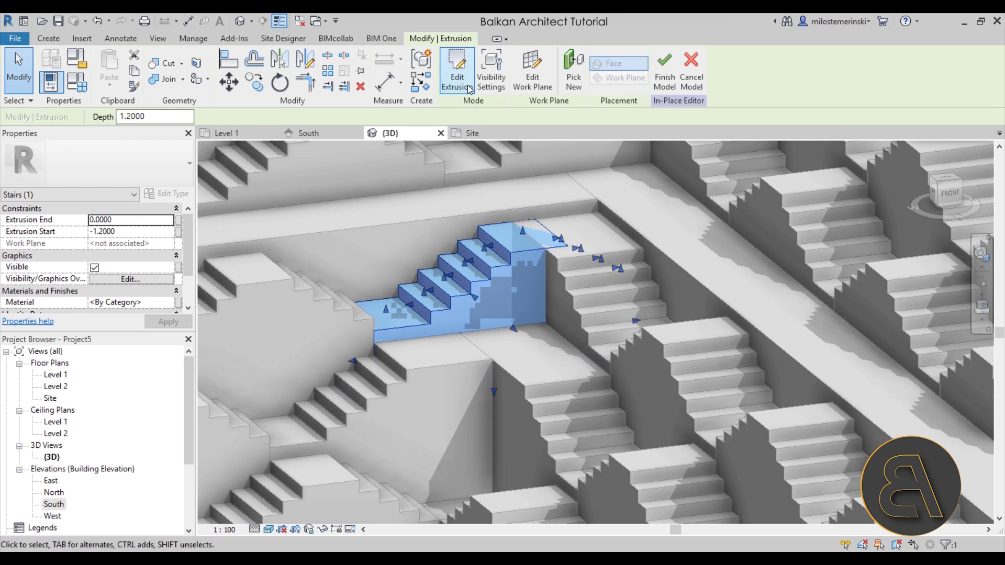
{"action": "left_click_drag", "start_coordinate": [688, 360], "coordinate": [578, 239]}
{"action": "key", "text": "Delete"}
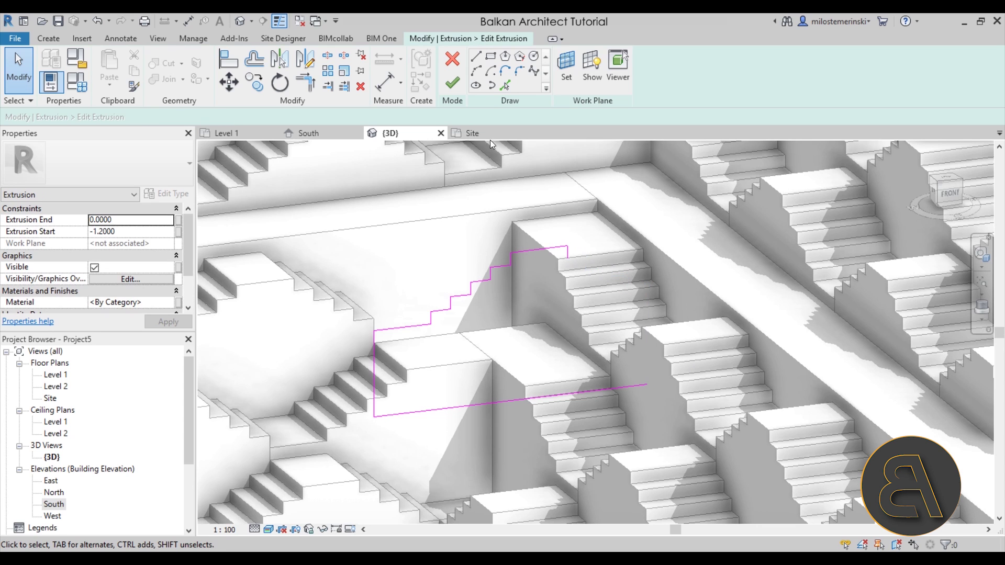
{"action": "key", "text": "t"}
{"action": "key", "text": "r"}
{"action": "left_click", "coordinate": [567, 254]}
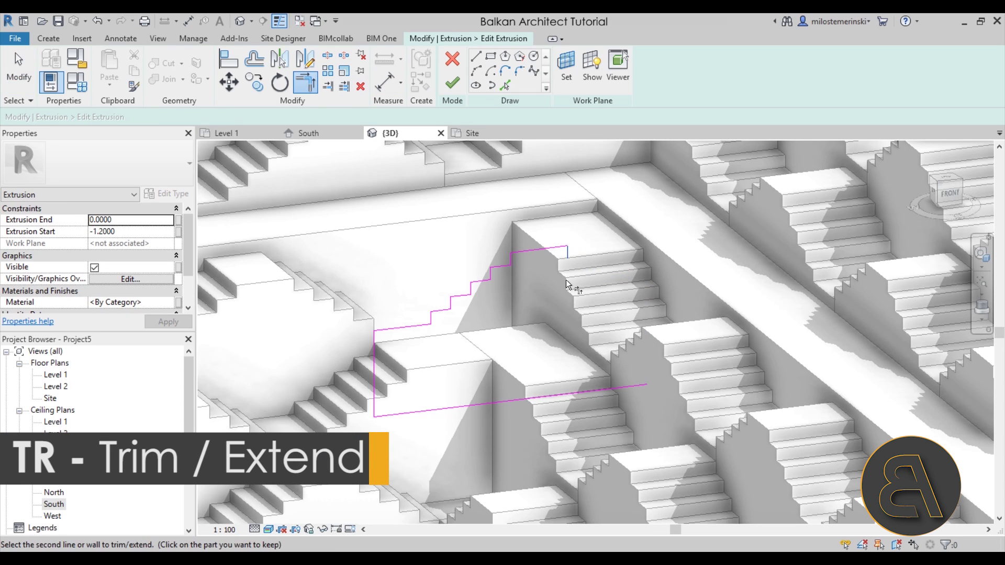
{"action": "left_click", "coordinate": [523, 398]}
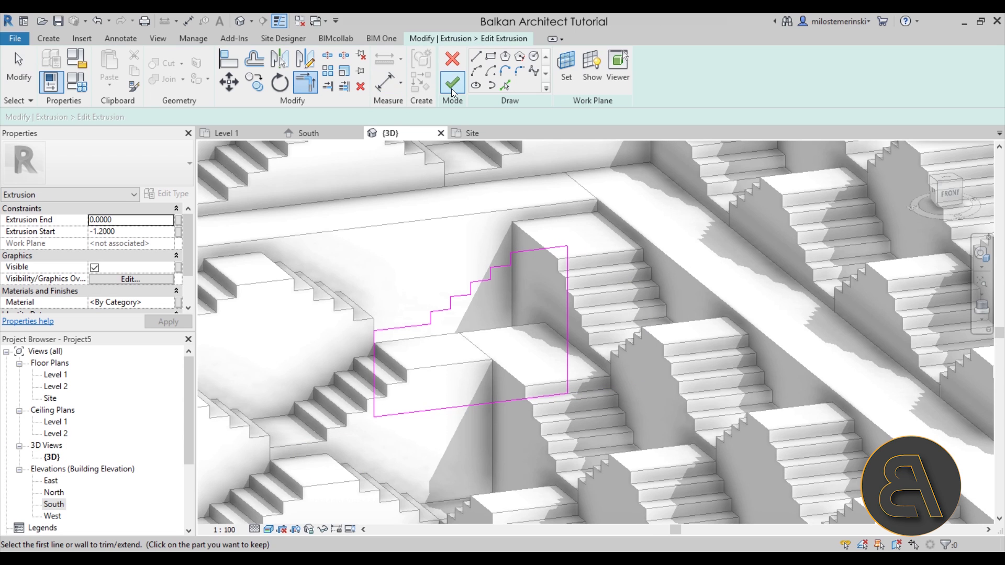
Align the profile's corner-side vertical edge with the side face of the mirrored leg's stair, and finish the sketch and in-place model.
{"action": "left_click", "coordinate": [231, 64]}
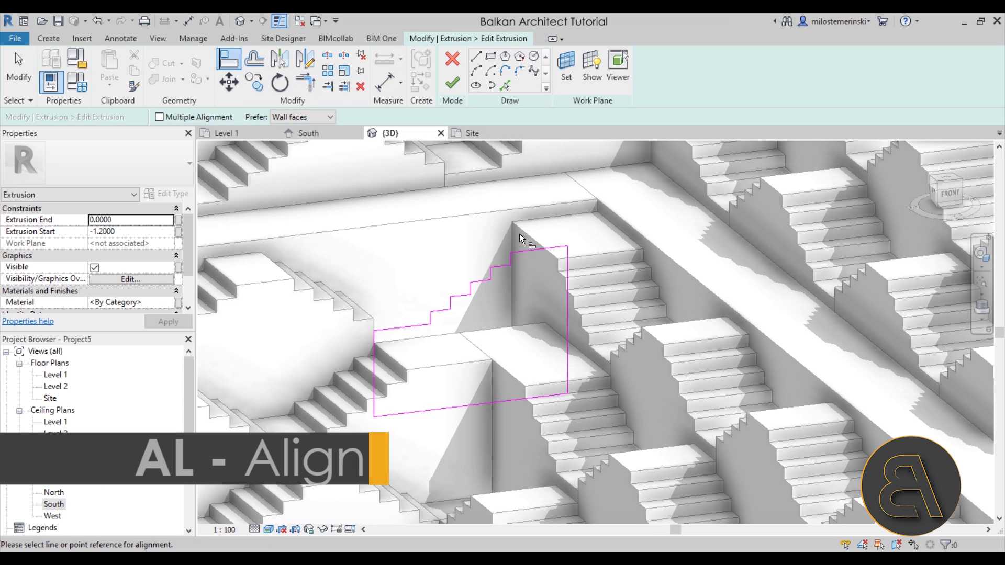
{"action": "left_click", "coordinate": [571, 271]}
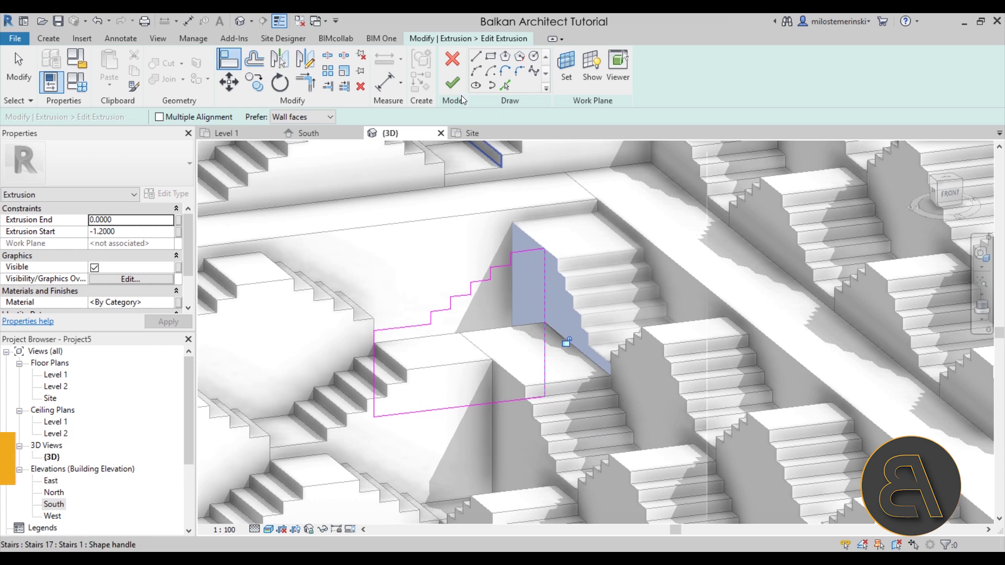
{"action": "left_click", "coordinate": [452, 82]}
{"action": "key", "text": "Escape"}
{"action": "scroll", "coordinate": [491, 306], "scroll_direction": "down", "scroll_amount": 3}
{"action": "middle_click_drag", "start_coordinate": [505, 439], "coordinate": [592, 457], "text": "shift"}
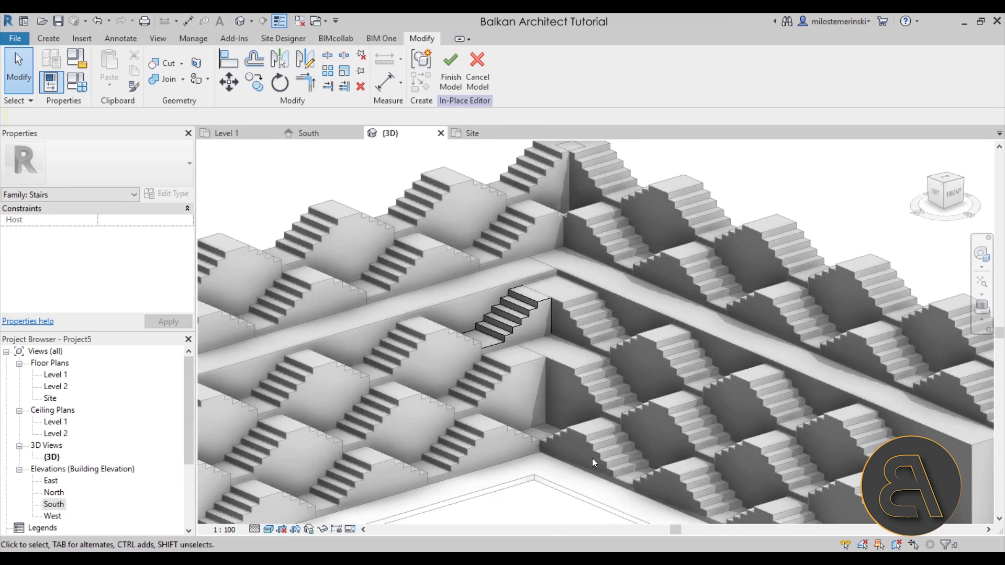
{"action": "scroll", "coordinate": [569, 242], "scroll_direction": "up", "scroll_amount": 3}
{"action": "middle_click_drag", "start_coordinate": [568, 242], "coordinate": [561, 345]}
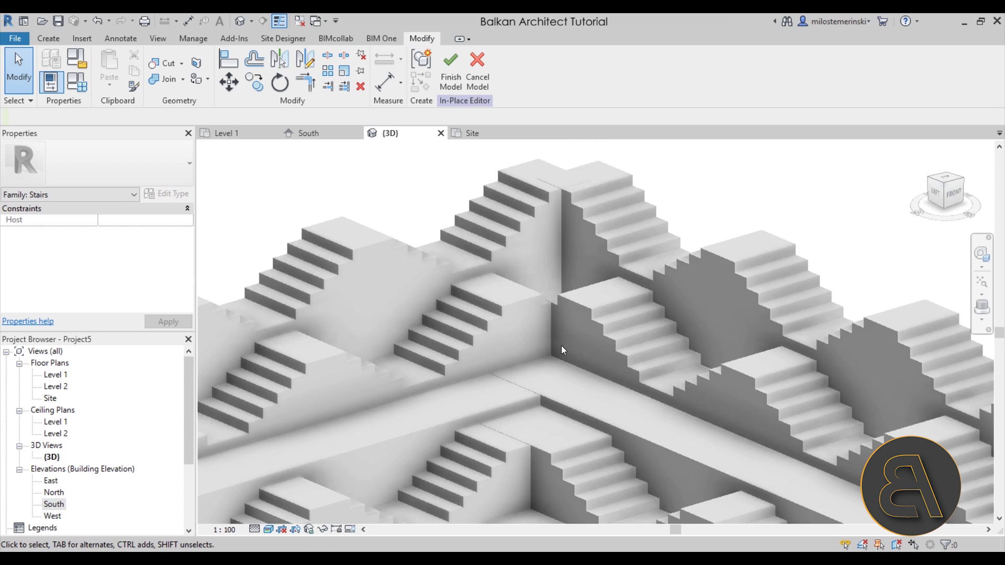
{"action": "left_click", "coordinate": [453, 90]}
Examine the corner joins between the two legs, above and below the walkway, from overall and close-up 3D views.
{"action": "left_click", "coordinate": [521, 290]}
{"action": "middle_click_drag", "start_coordinate": [606, 364], "coordinate": [545, 260], "text": "shift"}
{"action": "scroll", "coordinate": [545, 259], "scroll_direction": "down", "scroll_amount": 3}
{"action": "middle_click_drag", "start_coordinate": [562, 319], "coordinate": [575, 351], "text": "shift"}
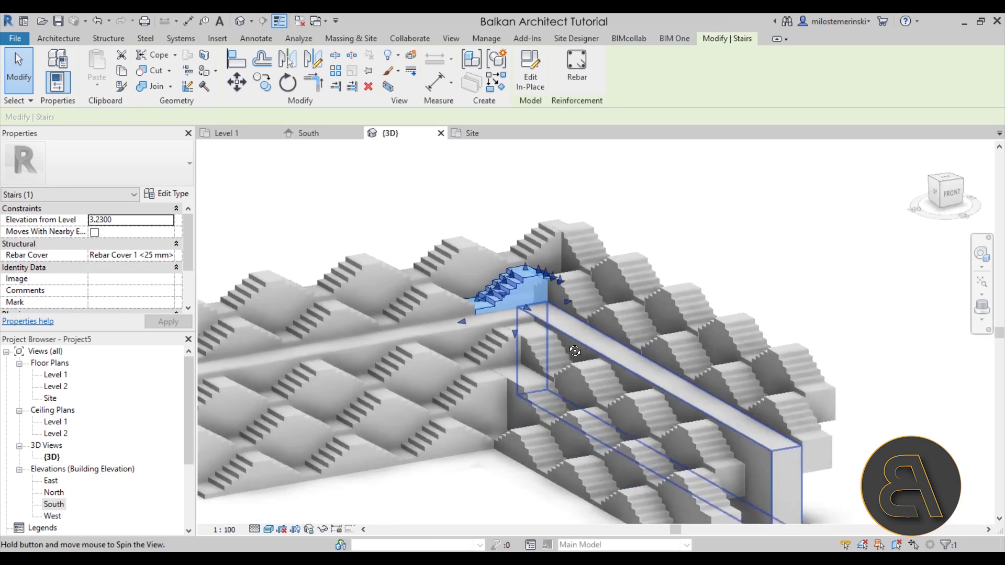
{"action": "left_click", "coordinate": [489, 488]}
{"action": "middle_click_drag", "start_coordinate": [495, 478], "coordinate": [620, 358]}
{"action": "middle_click_drag", "start_coordinate": [621, 359], "coordinate": [592, 387], "text": "shift"}
{"action": "middle_click_drag", "start_coordinate": [592, 387], "coordinate": [485, 451]}
{"action": "scroll", "coordinate": [485, 451], "scroll_direction": "down", "scroll_amount": 5}
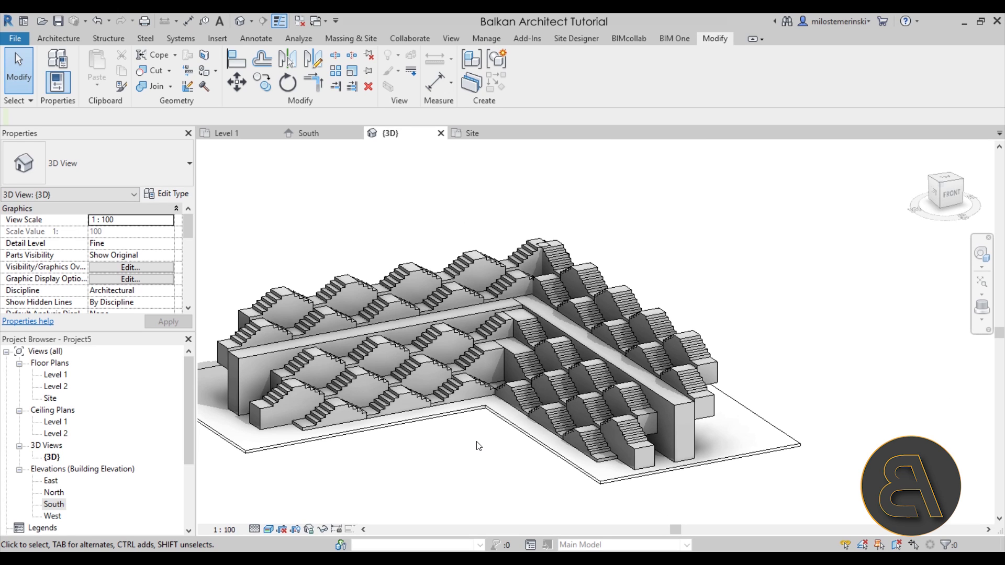
{"action": "middle_click_drag", "start_coordinate": [451, 471], "coordinate": [495, 496], "text": "shift"}
{"action": "scroll", "coordinate": [546, 364], "scroll_direction": "up", "scroll_amount": 3}
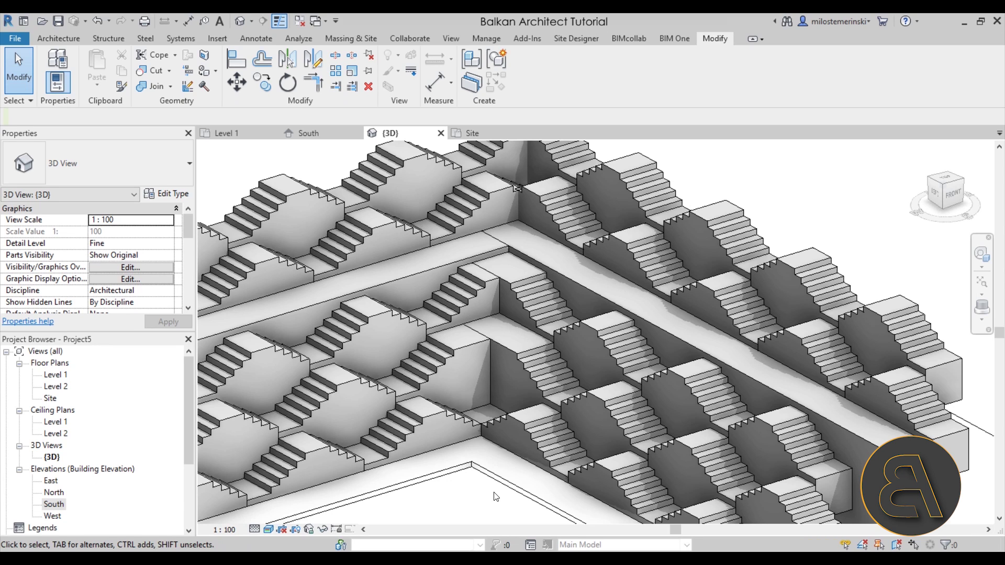
{"action": "scroll", "coordinate": [512, 433], "scroll_direction": "down", "scroll_amount": 5}
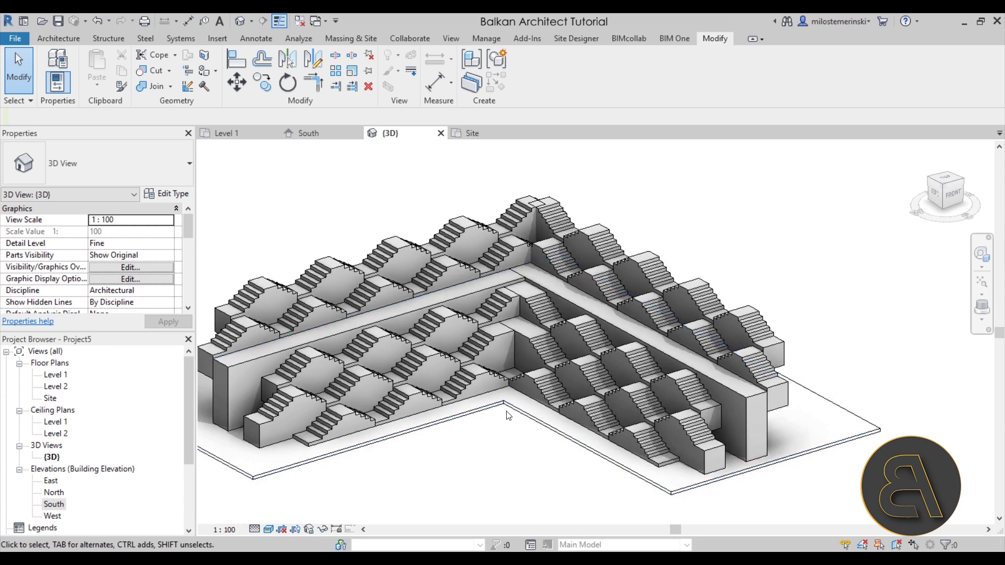
{"action": "scroll", "coordinate": [479, 431], "scroll_direction": "up", "scroll_amount": 4}
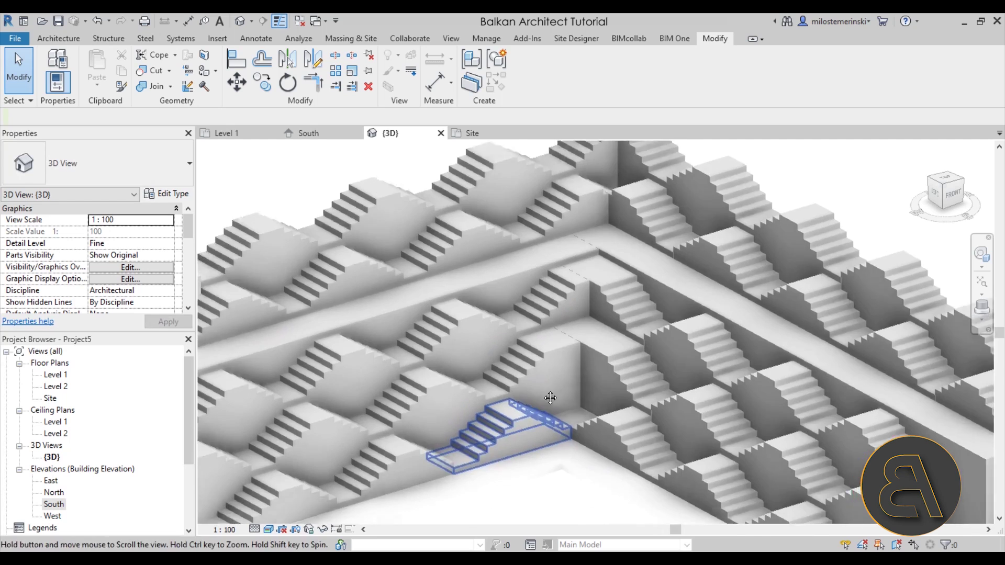
{"action": "scroll", "coordinate": [473, 418], "scroll_direction": "up", "scroll_amount": 2}
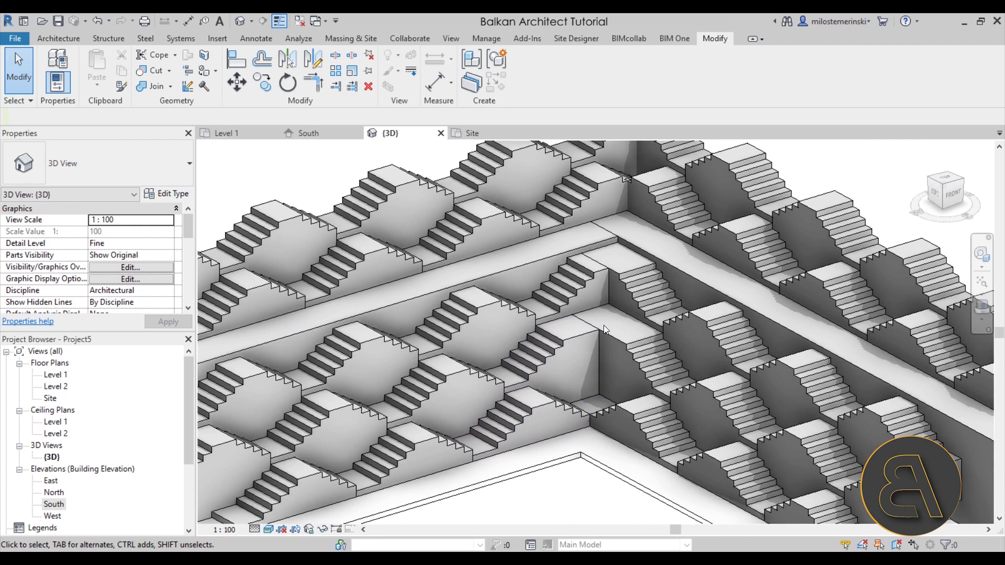